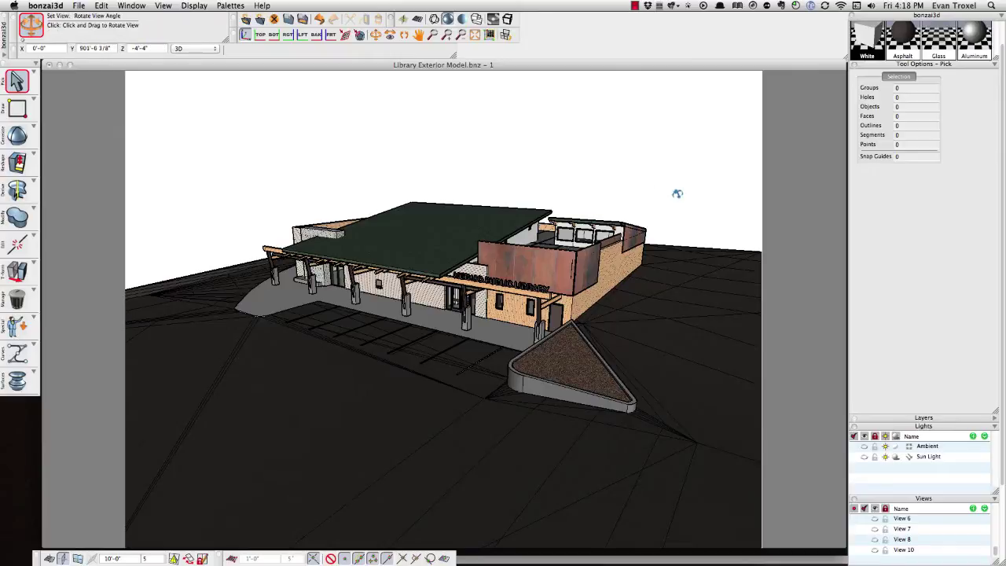
Step: Restore the saved View 10 of the library exterior model
middle_drag(678, 193, 307, 184)
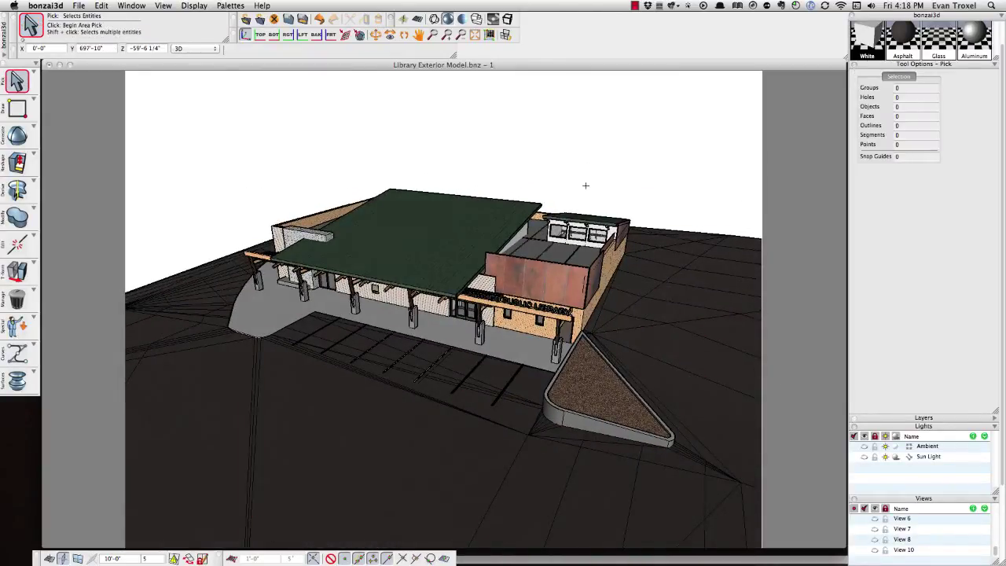
middle_drag(586, 183, 557, 158)
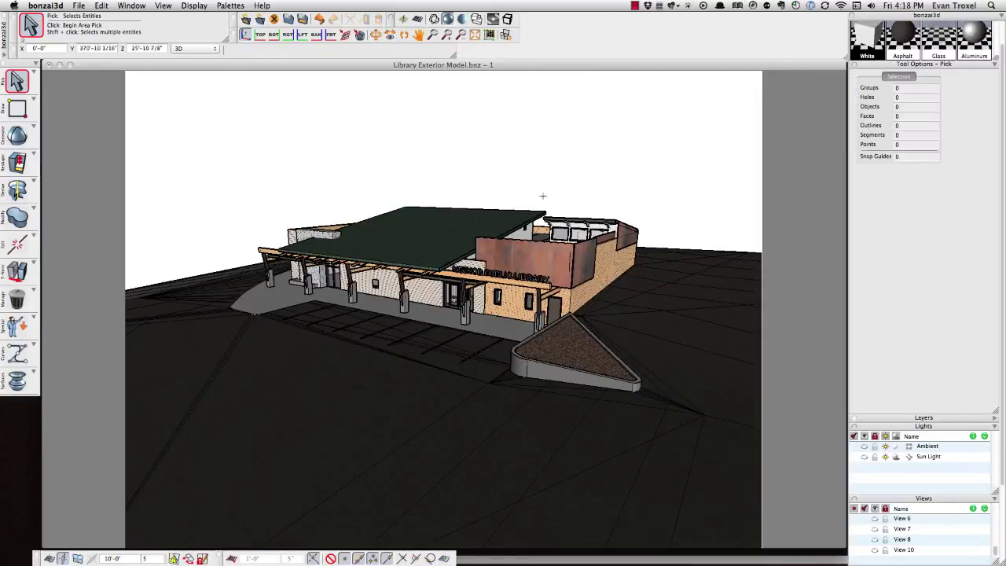
click(853, 550)
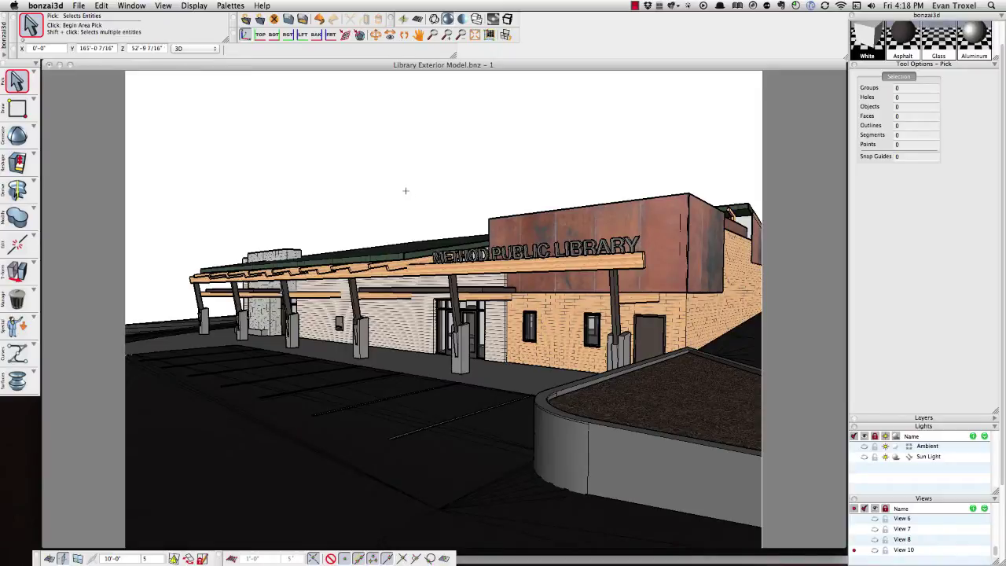
Step: Turn on Maintain Proportions in the image options, try a custom width of 2500 pixels, and set the width to 1600 pixels
click(197, 5)
click(227, 158)
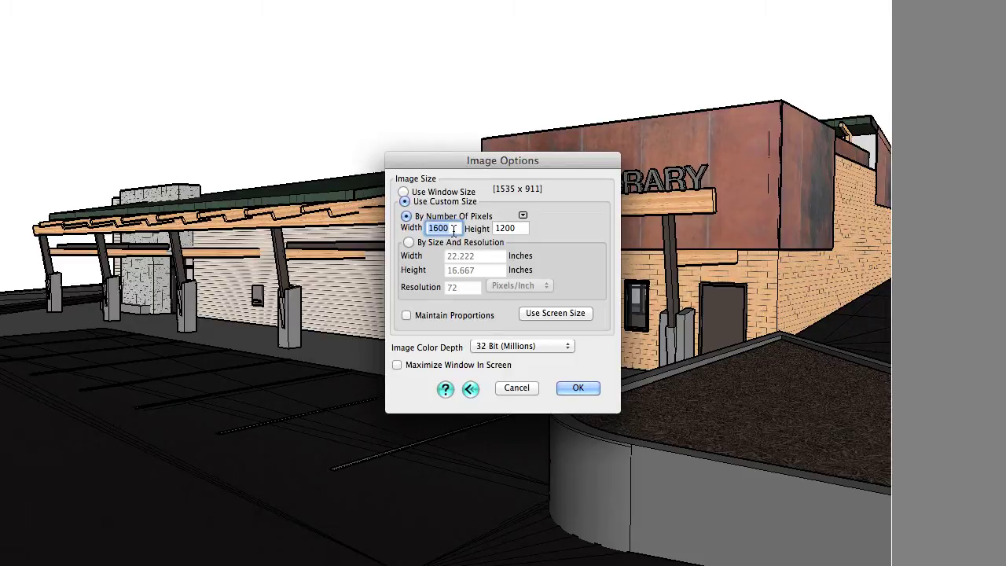
click(425, 316)
text(2500)
key(Tab)
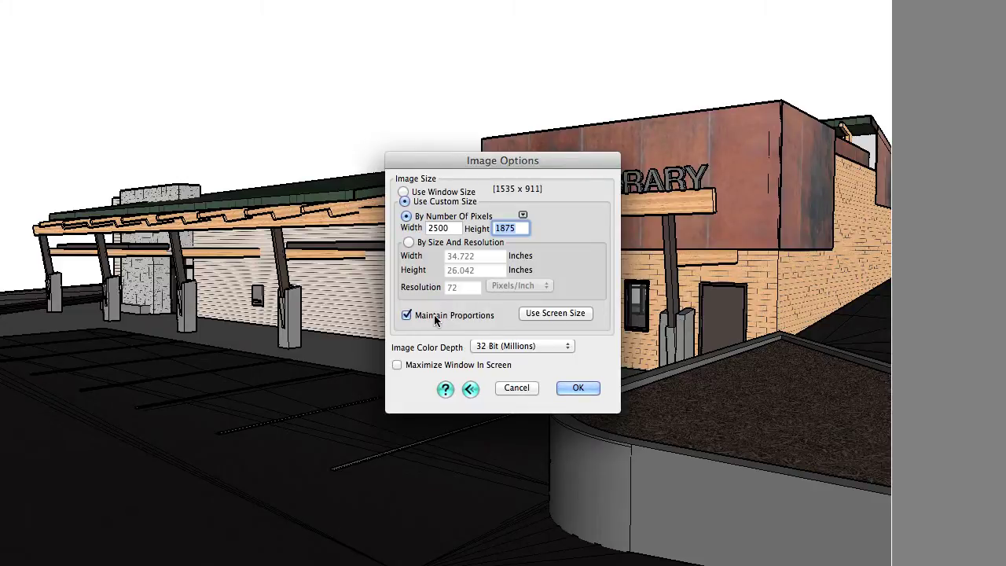
double_click(437, 228)
text(1600)
key(Tab)
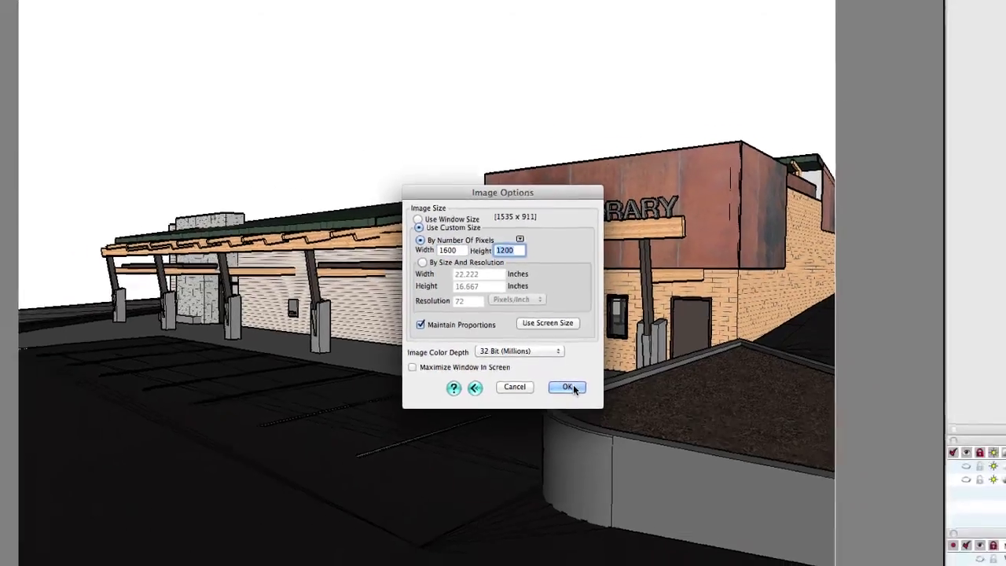
click(580, 388)
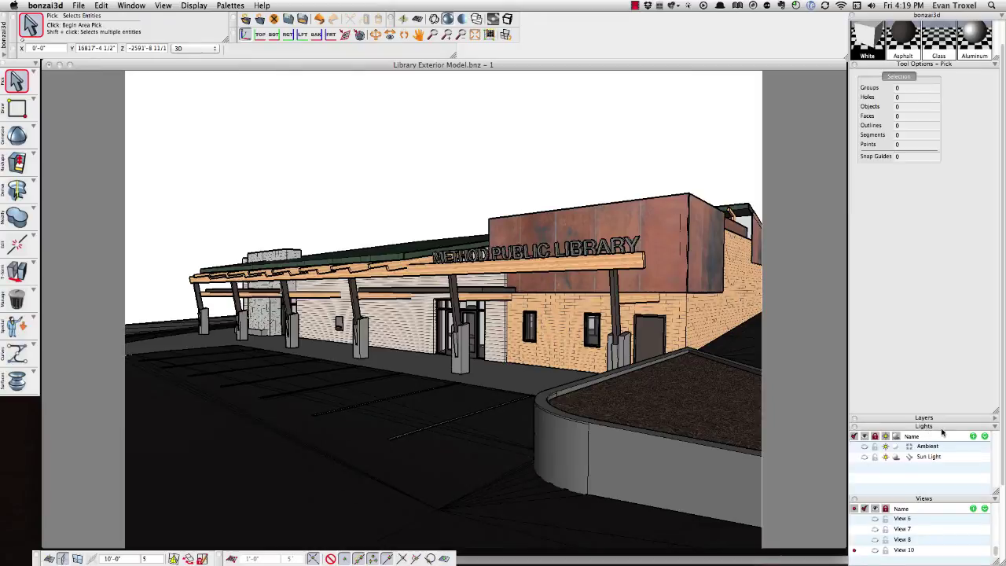
Step: Turn off both the Ambient light and the Sun Light and switch the display to Shaded Full
drag(992, 419, 1003, 347)
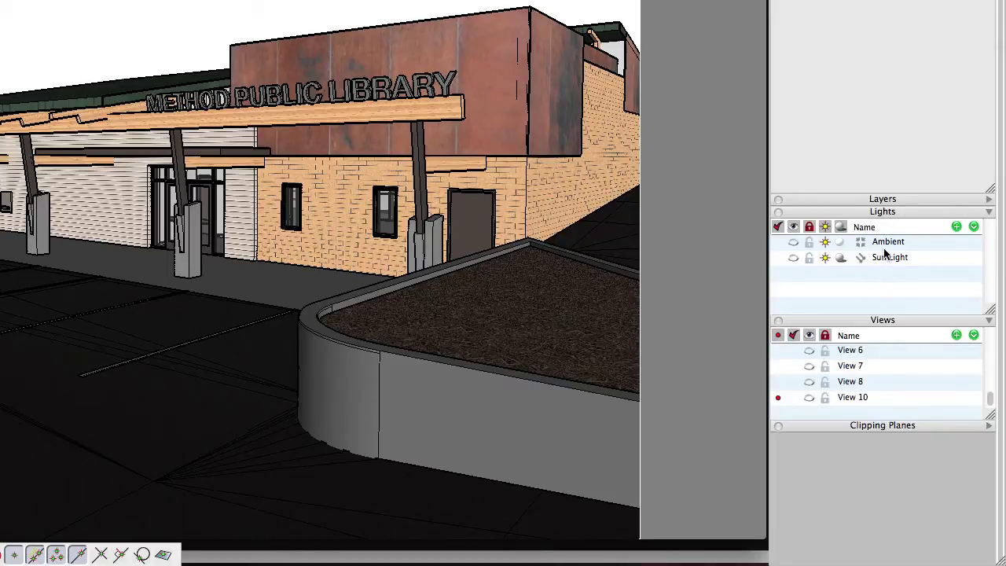
click(824, 259)
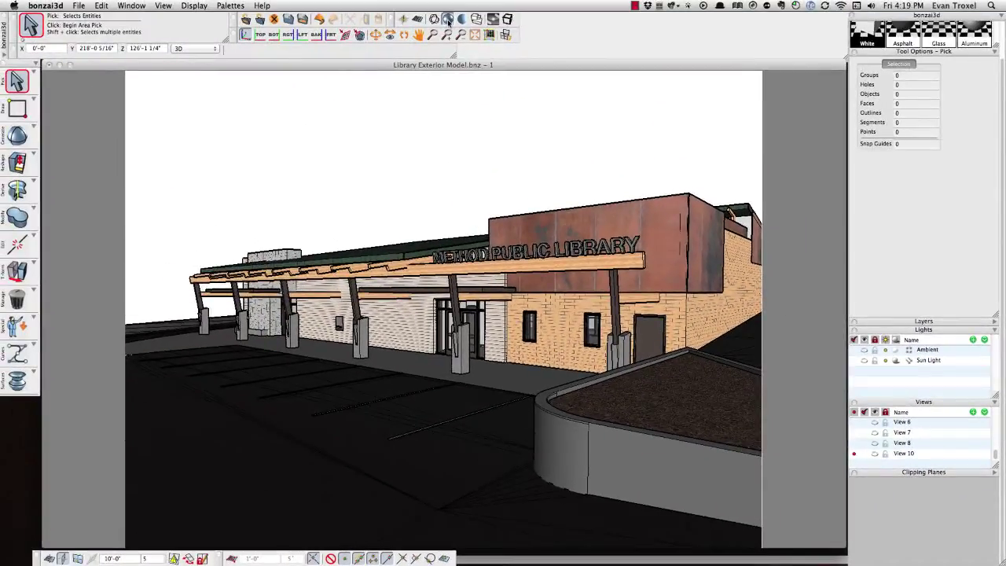
click(447, 19)
click(462, 19)
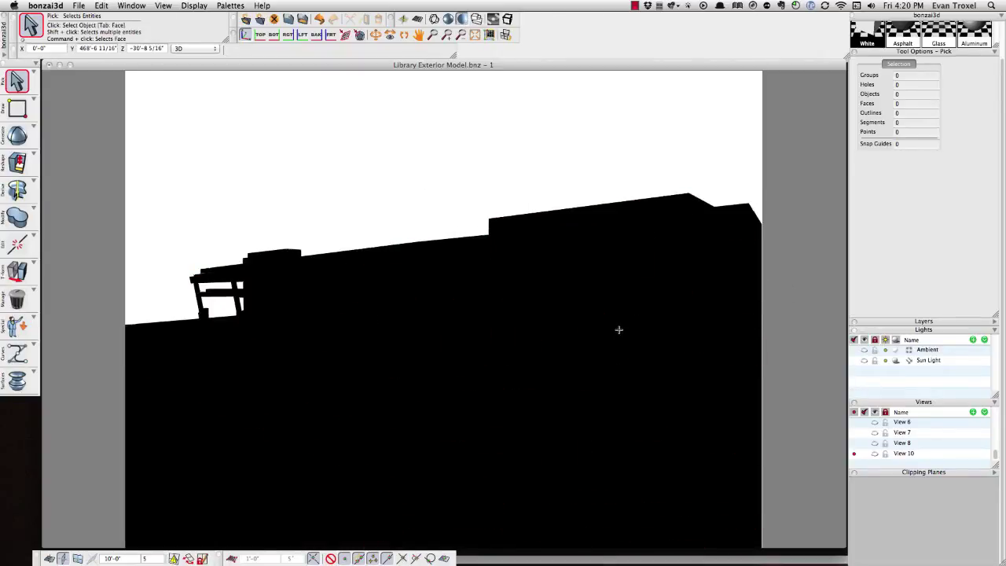
Step: Turn the Ambient light back on and check its light parameters without changing them
click(885, 350)
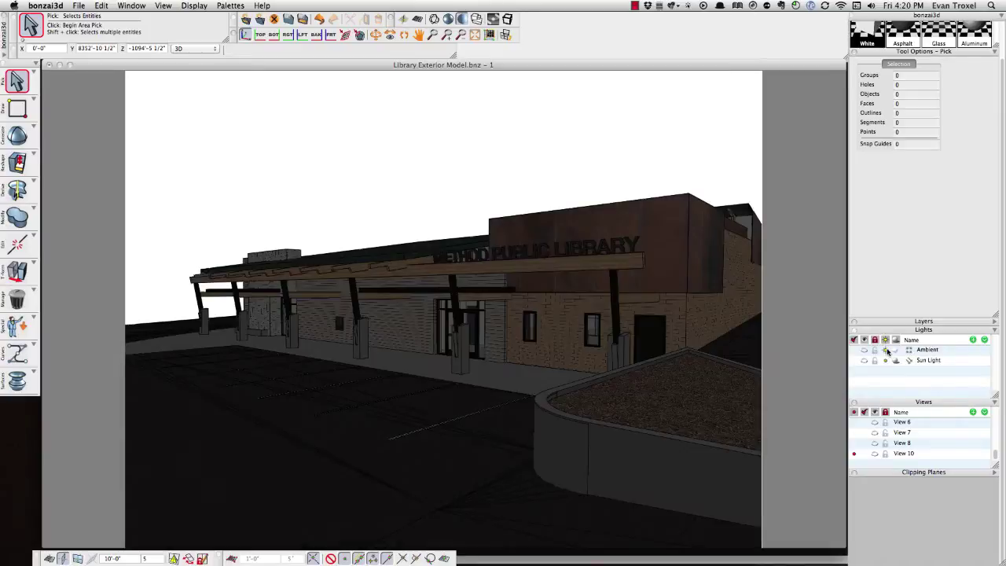
click(887, 350)
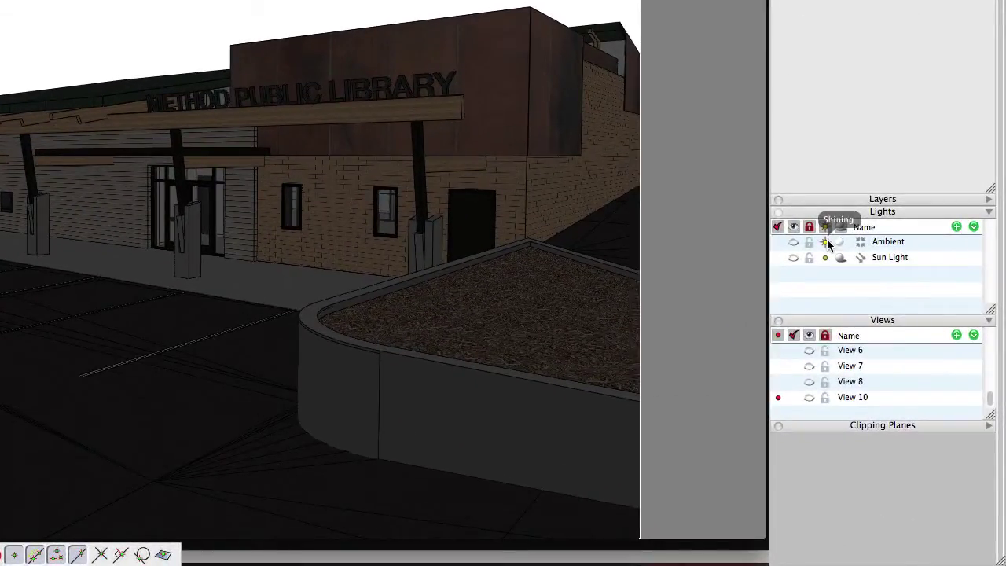
double_click(888, 243)
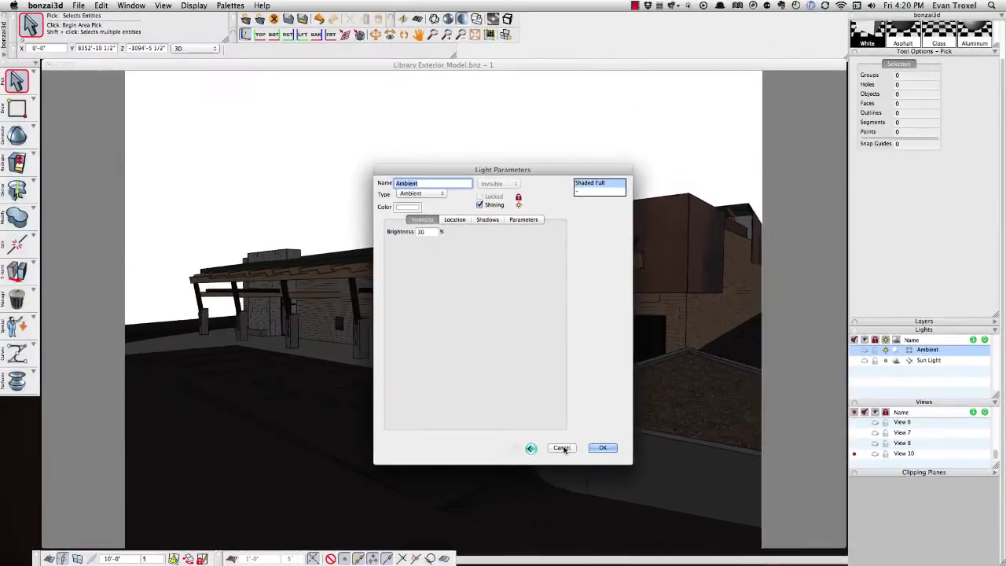
click(401, 388)
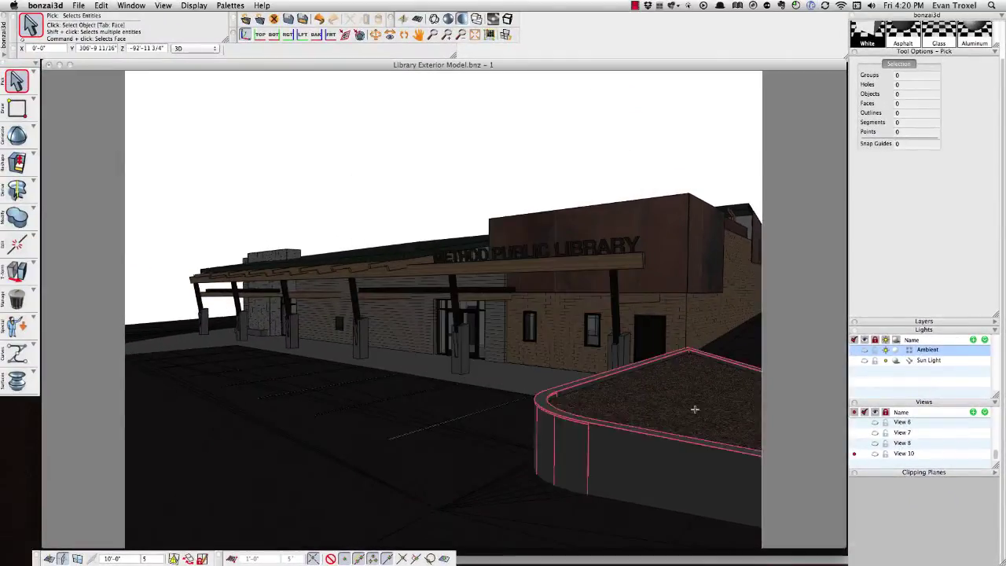
Step: Turn the Sun Light back on and toggle its shadows off and on again
click(885, 361)
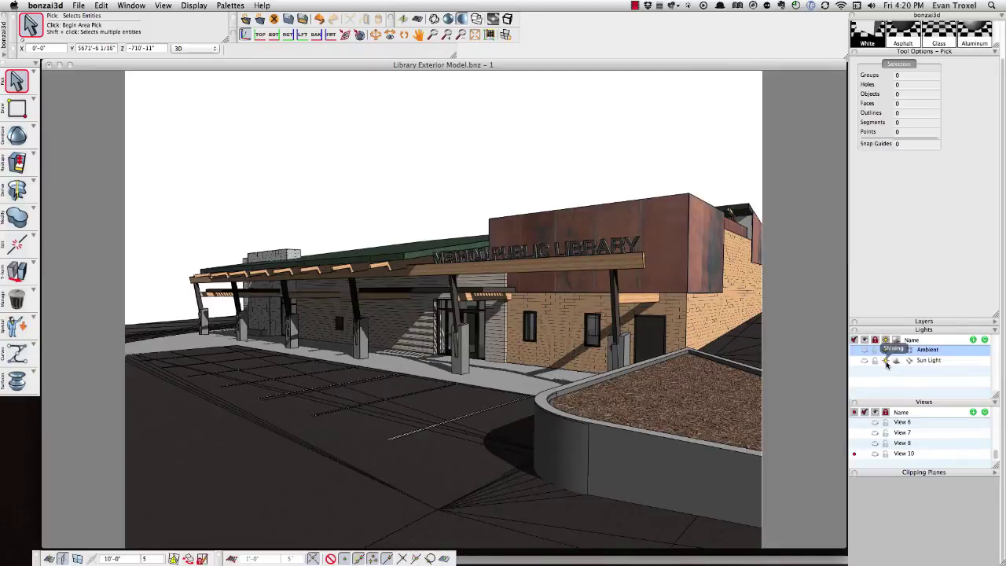
click(897, 362)
click(896, 362)
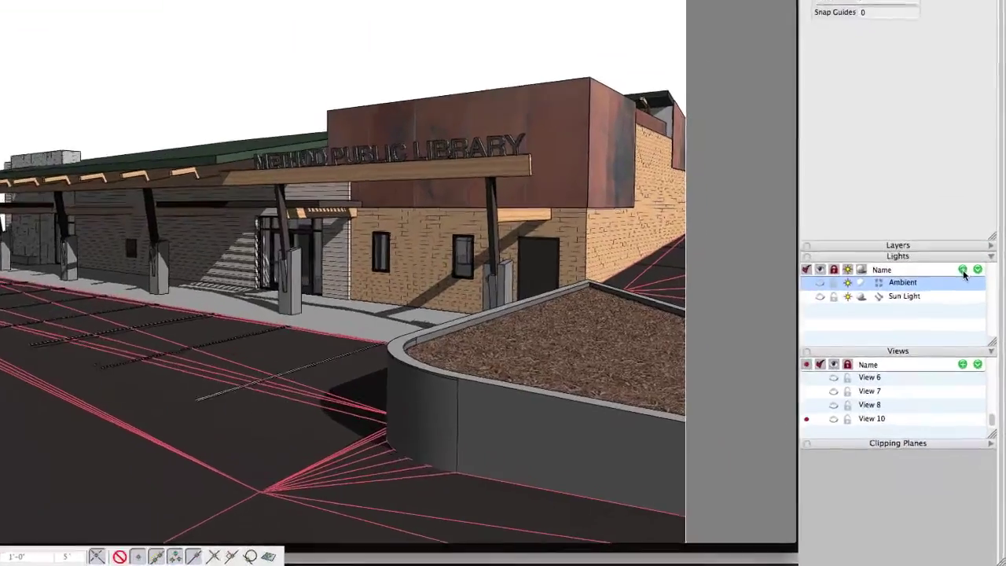
Step: Add a new light with its default name and set its type to Physical Sky
click(973, 340)
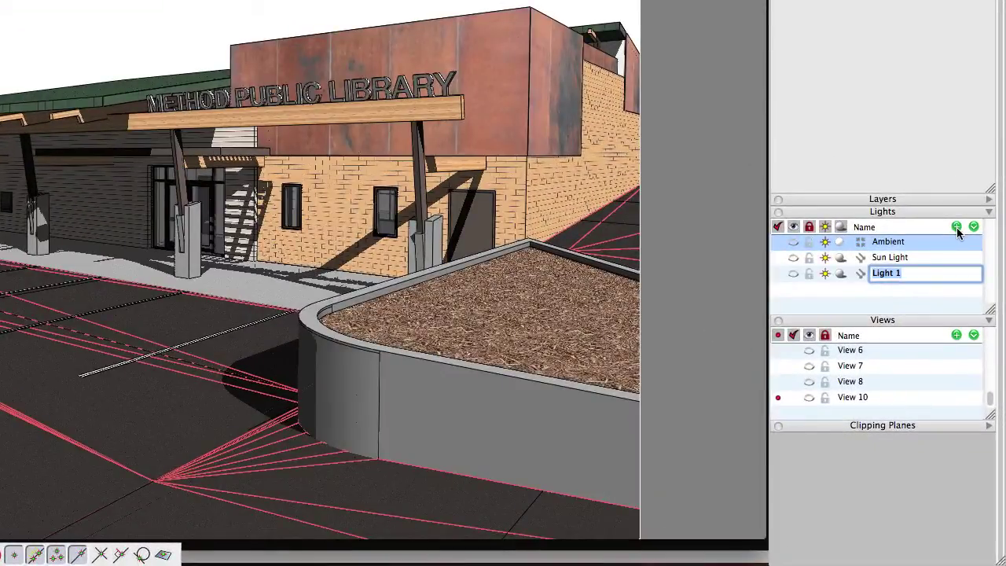
click(890, 296)
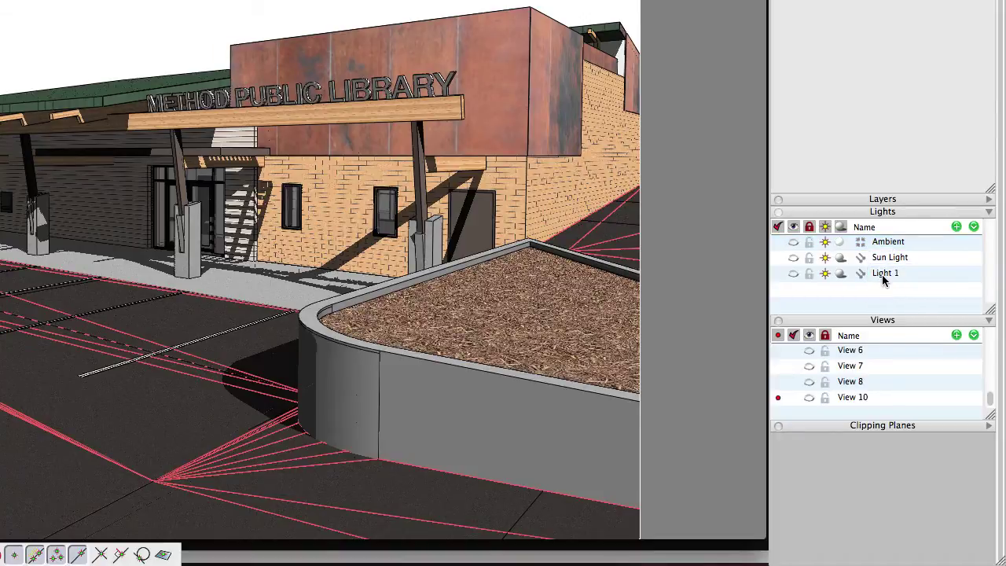
double_click(883, 275)
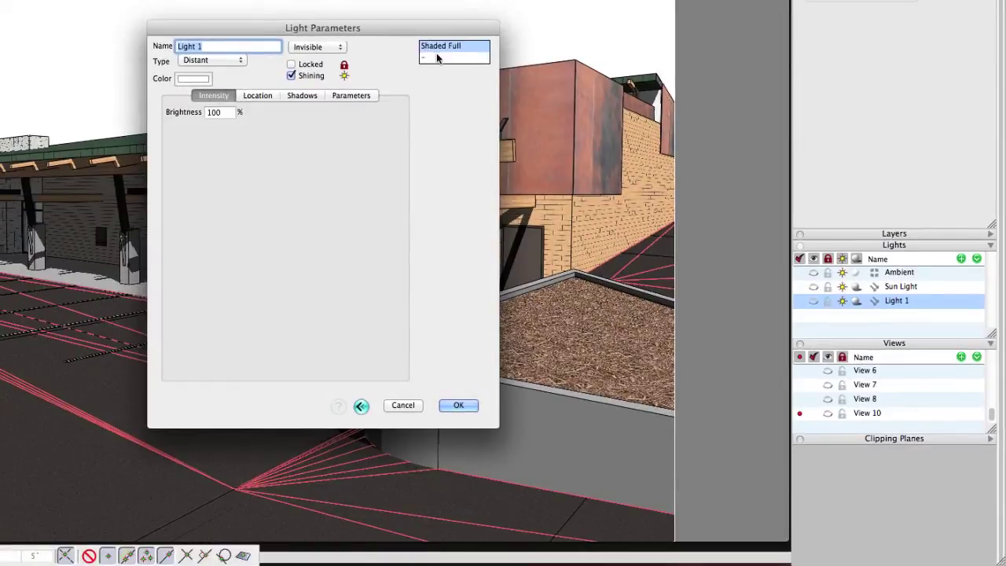
click(222, 61)
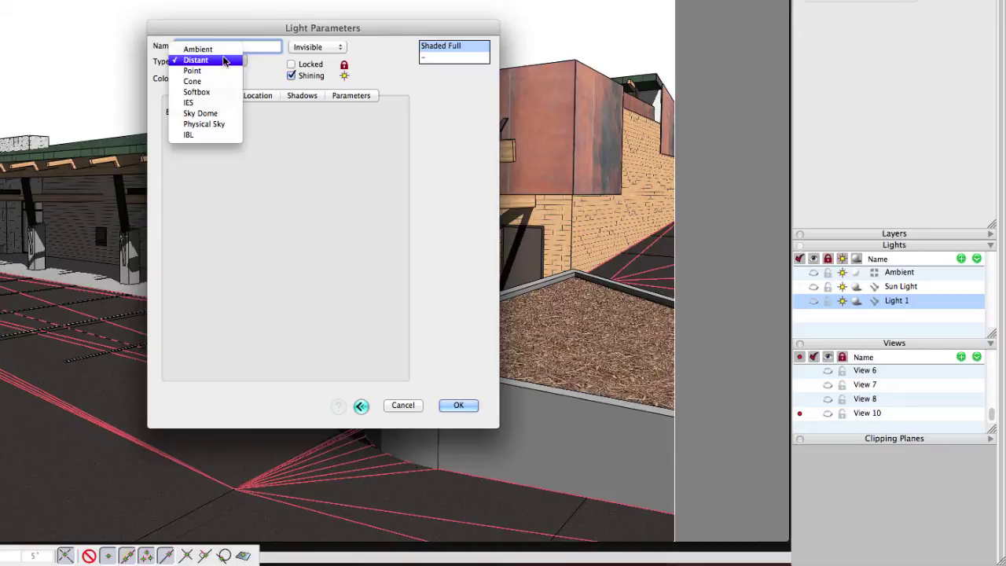
click(211, 107)
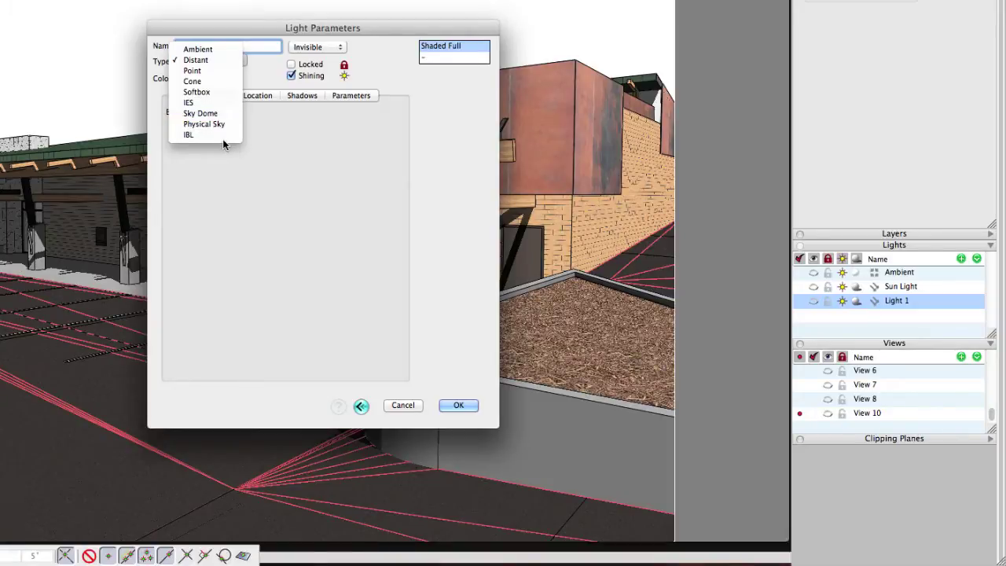
click(214, 124)
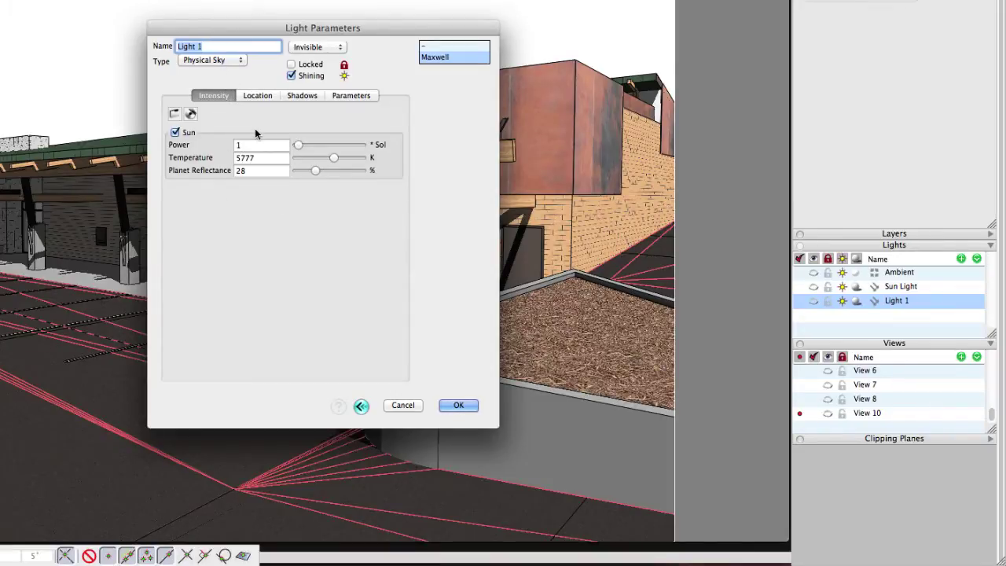
Step: Browse the sky presets in the MaxwellZ skies folder for the physical sky light
click(175, 114)
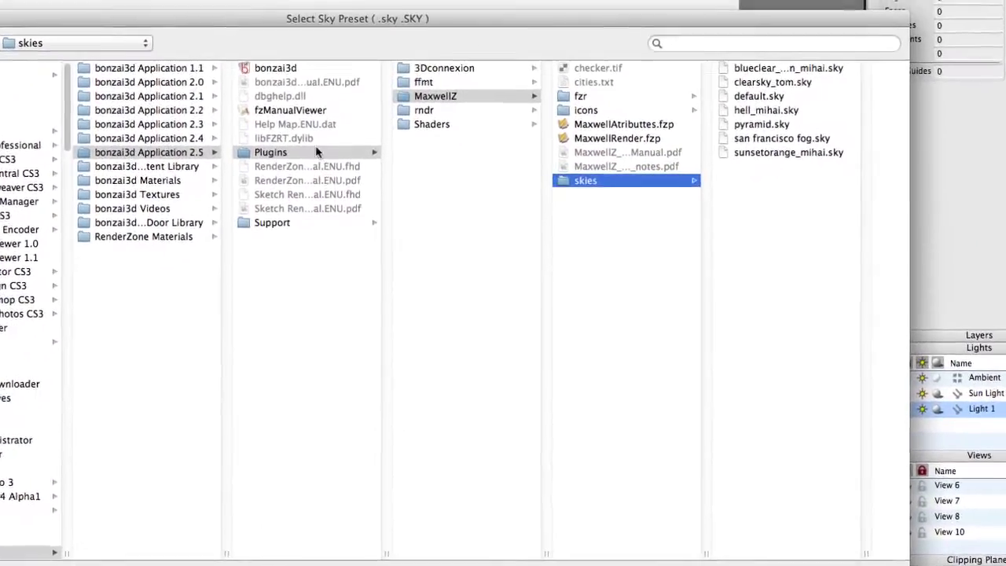
click(433, 45)
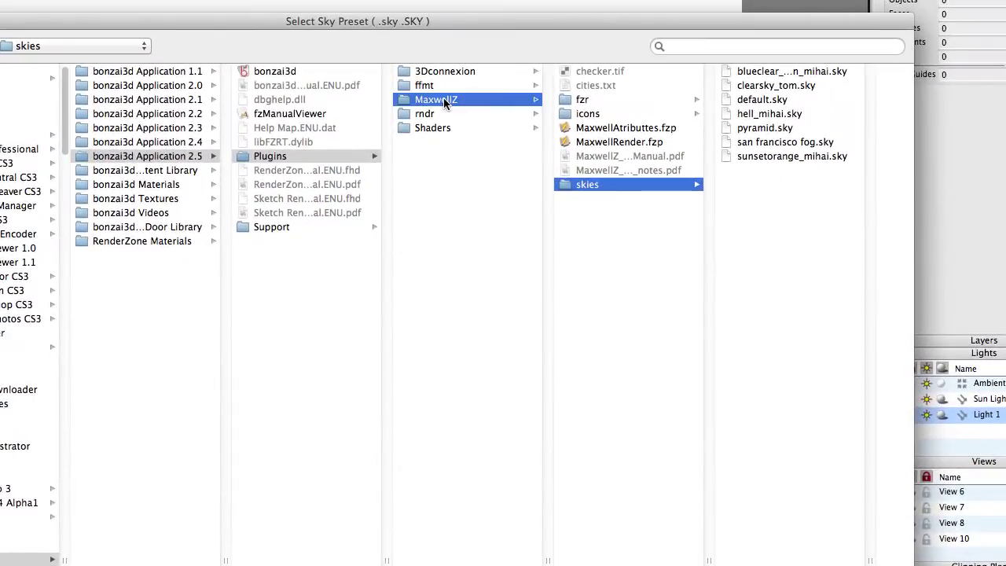
click(582, 186)
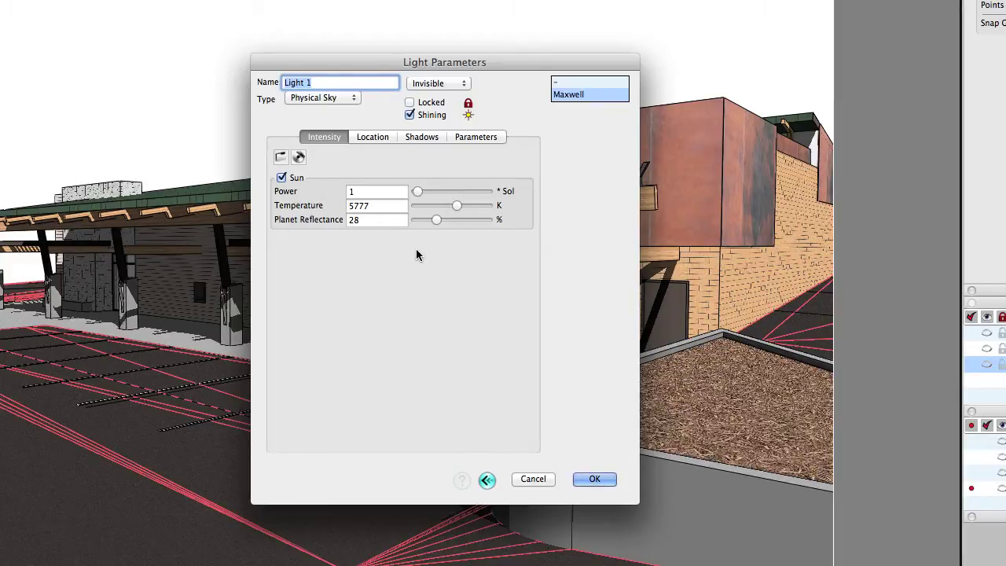
Step: Review the physical sky's sun location options, shadows and atmospheric parameters, and accept the light settings
click(369, 139)
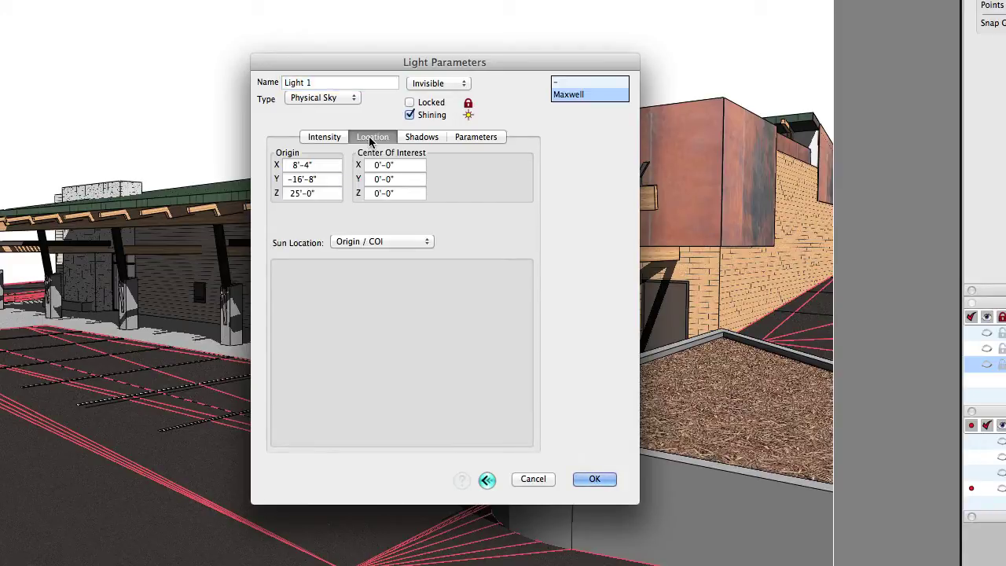
click(382, 242)
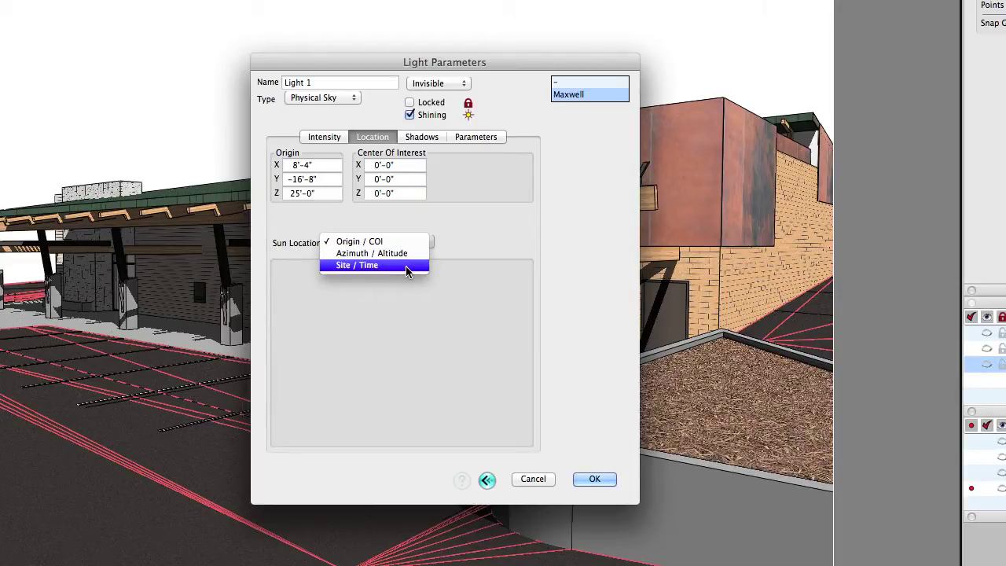
click(428, 135)
click(427, 135)
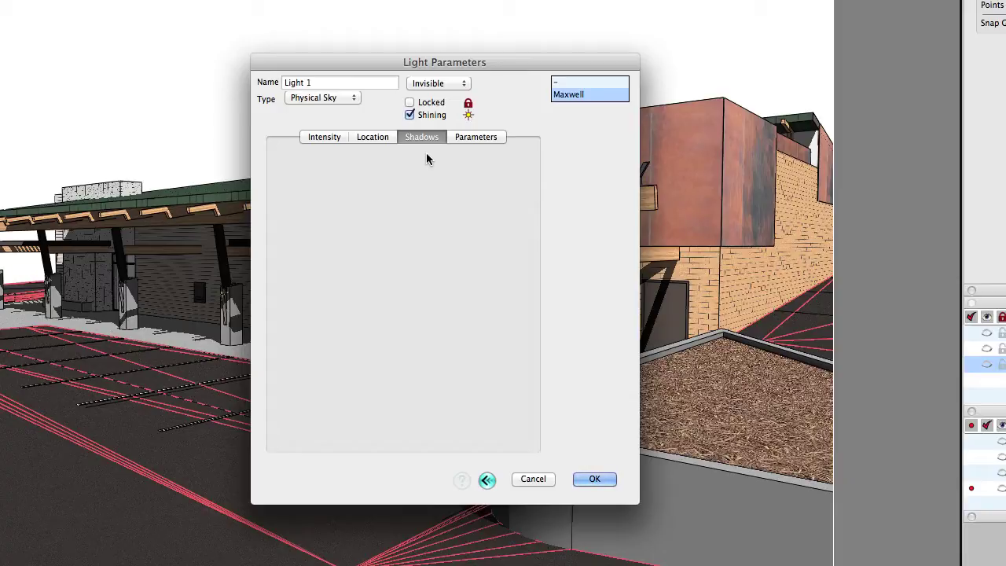
click(473, 138)
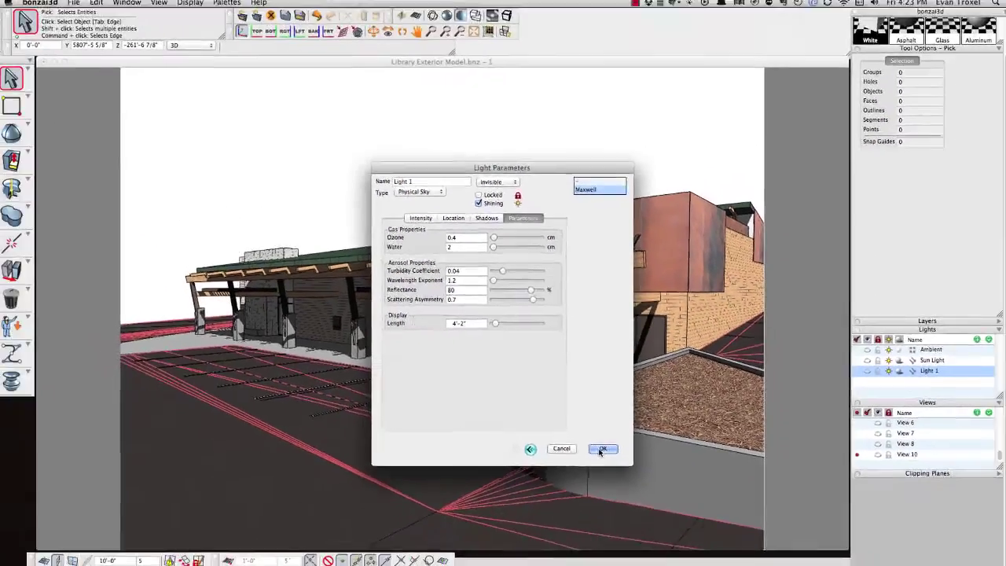
click(601, 449)
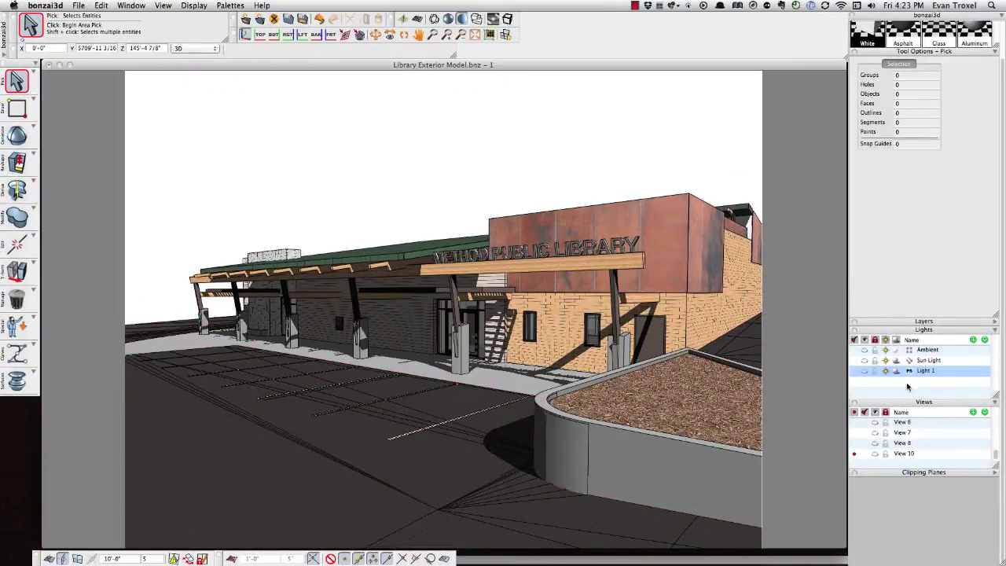
Step: Turn off the Sun Light and toggle the Ambient light off and back on, keeping the physical sky light shining
click(886, 361)
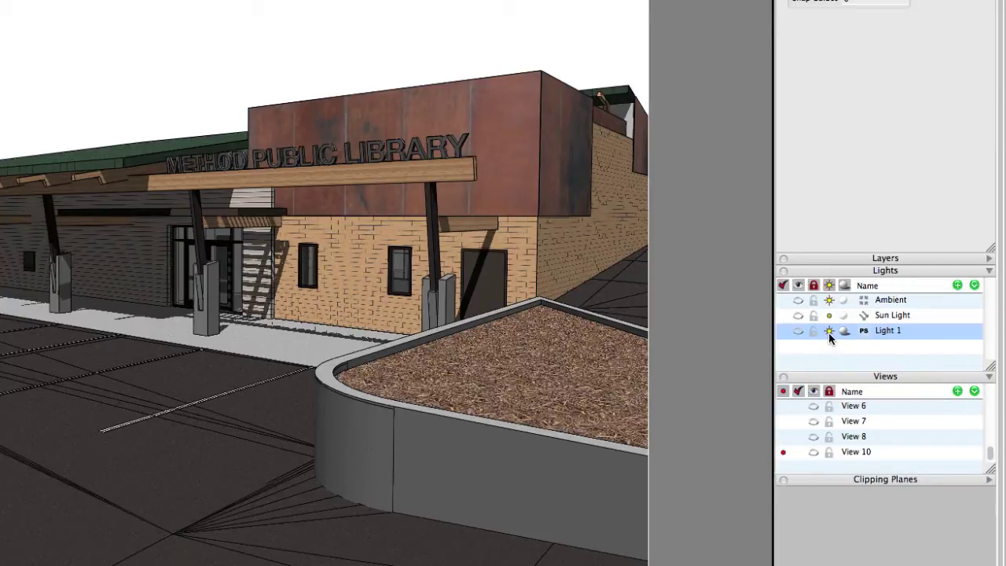
click(829, 301)
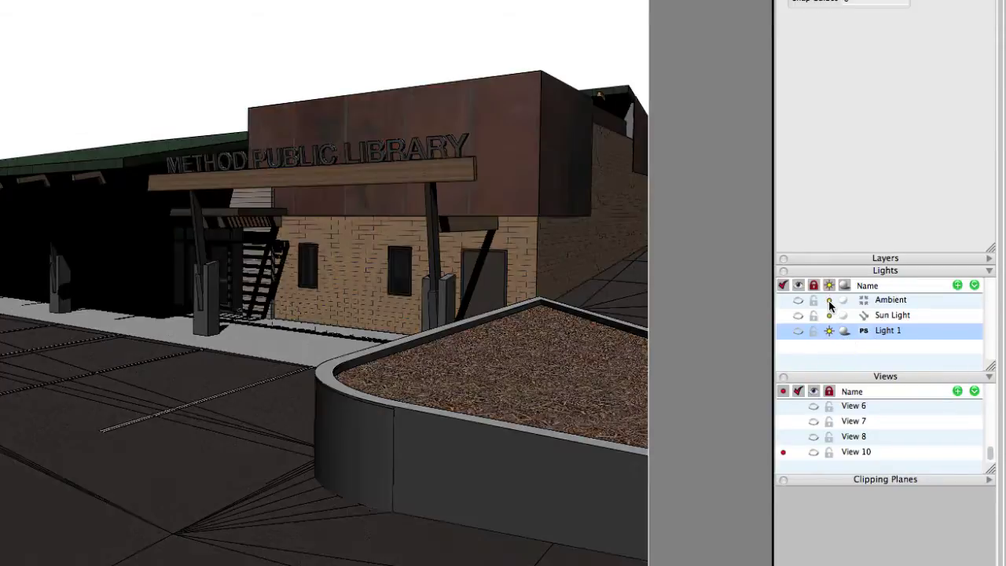
click(829, 301)
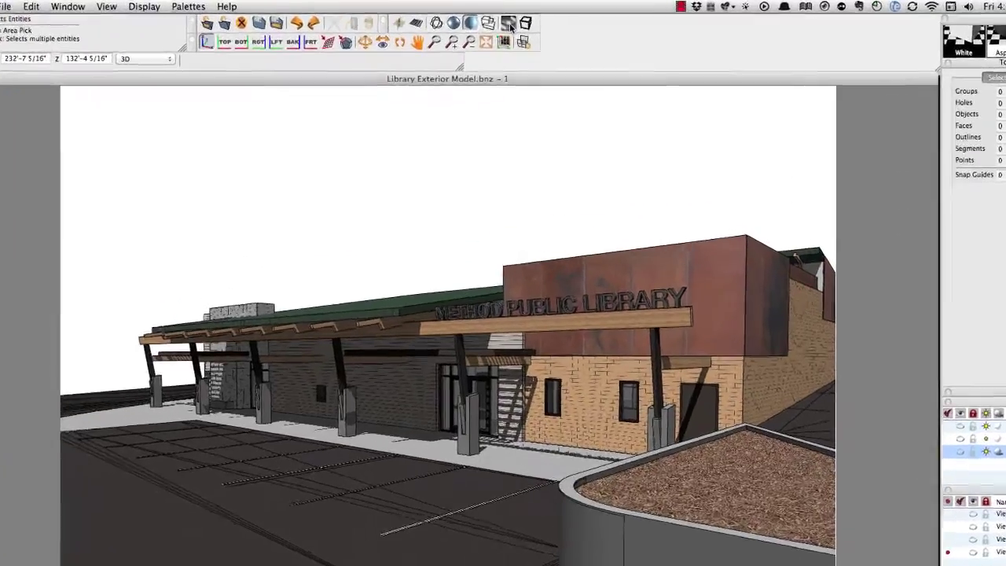
Step: Set the Maxwell render options to a time of 10000 minutes and a sampling level of 12
click(493, 19)
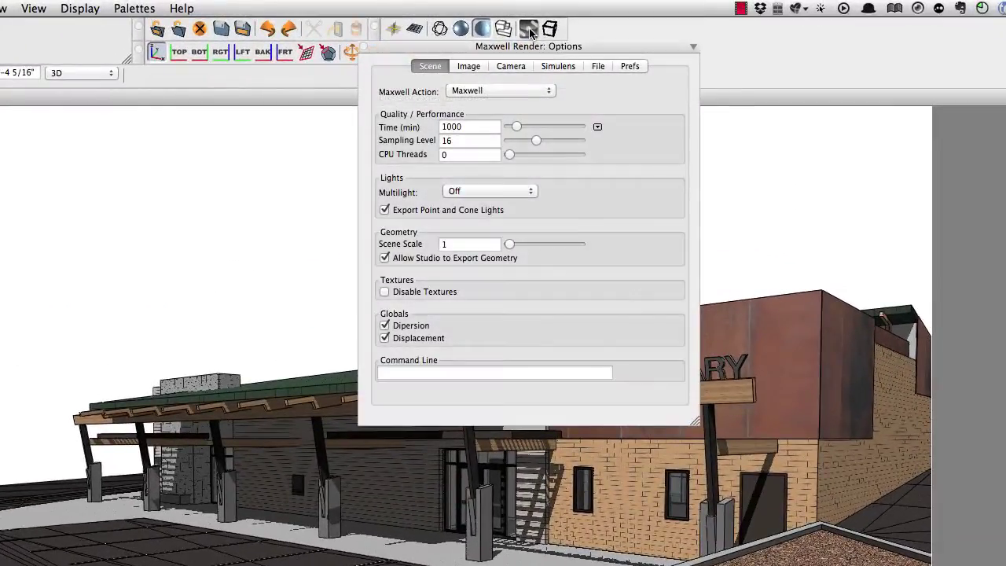
drag(528, 47, 505, 130)
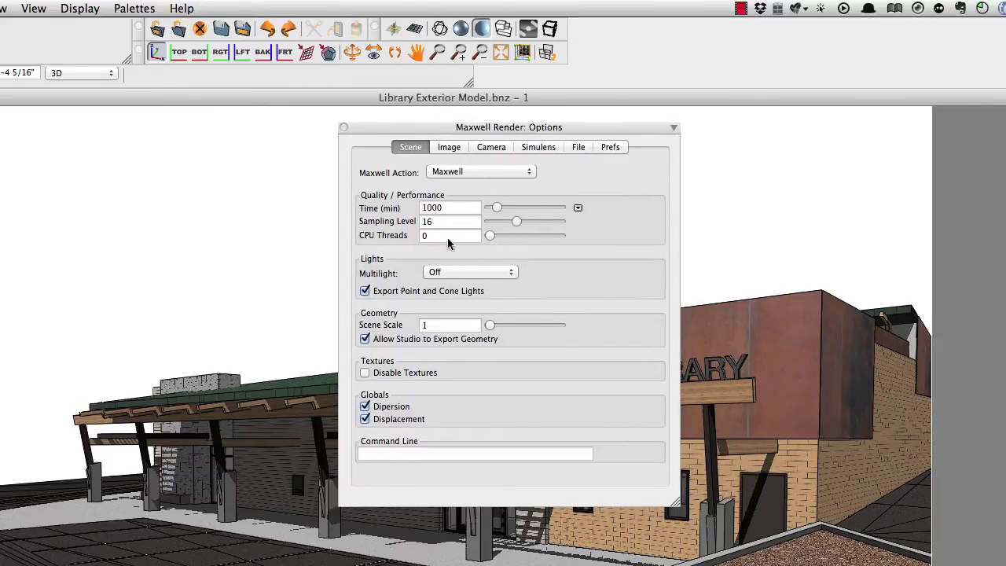
drag(456, 208, 420, 225)
click(452, 210)
double_click(452, 209)
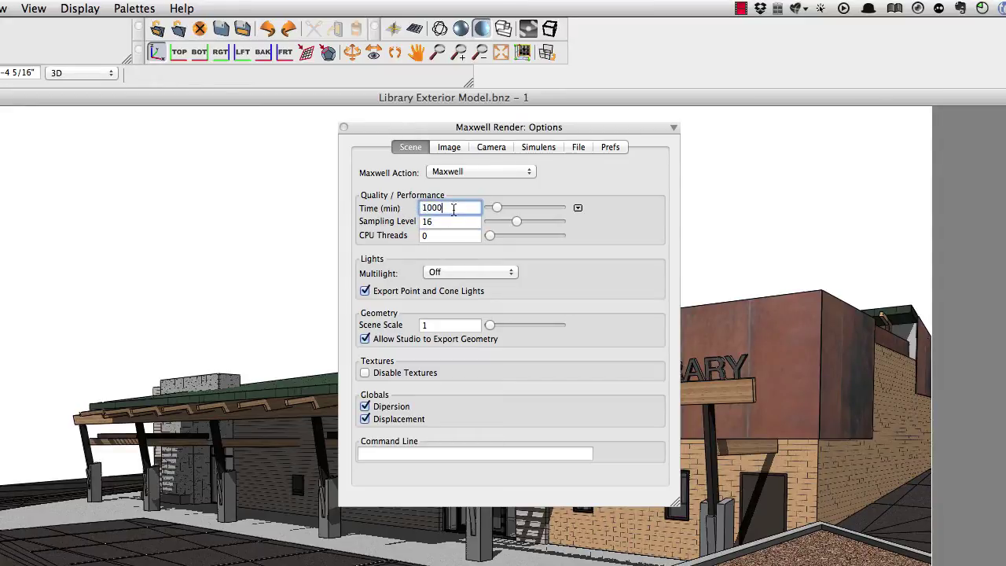
text(1)
double_click(440, 224)
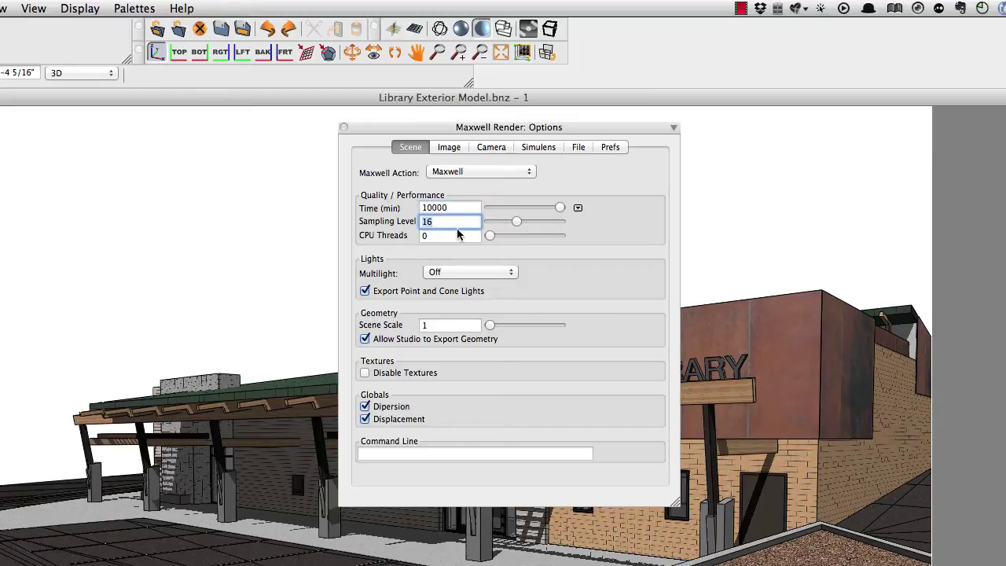
text(12)
double_click(446, 237)
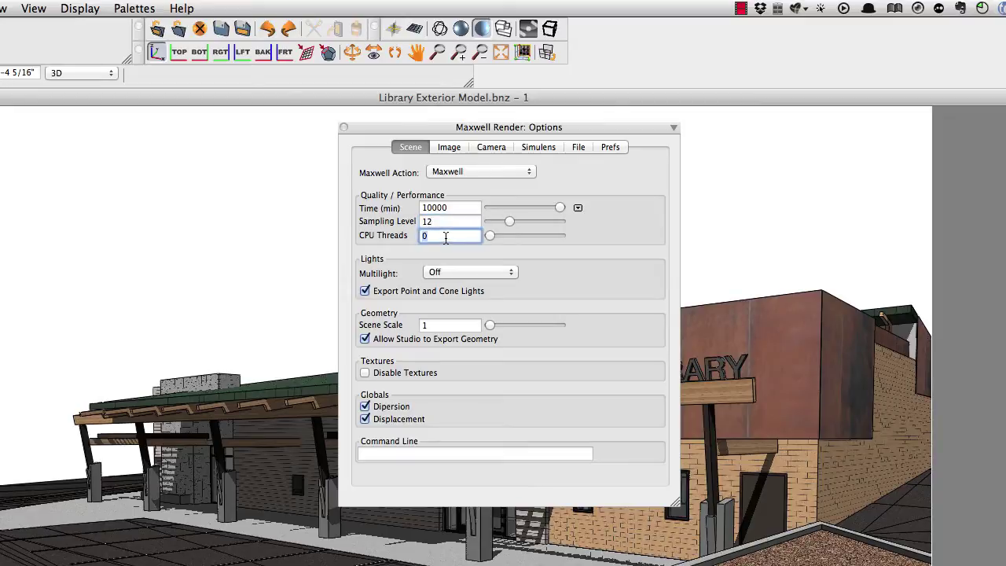
Step: Review the Maxwell image, camera, Simulens, output file and preference options, and close the render options
click(451, 148)
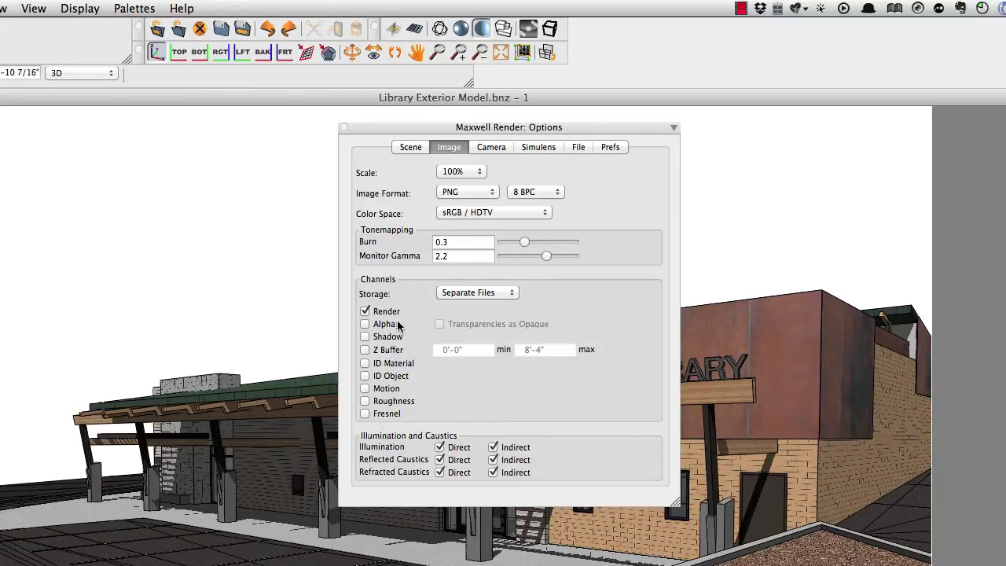
click(491, 148)
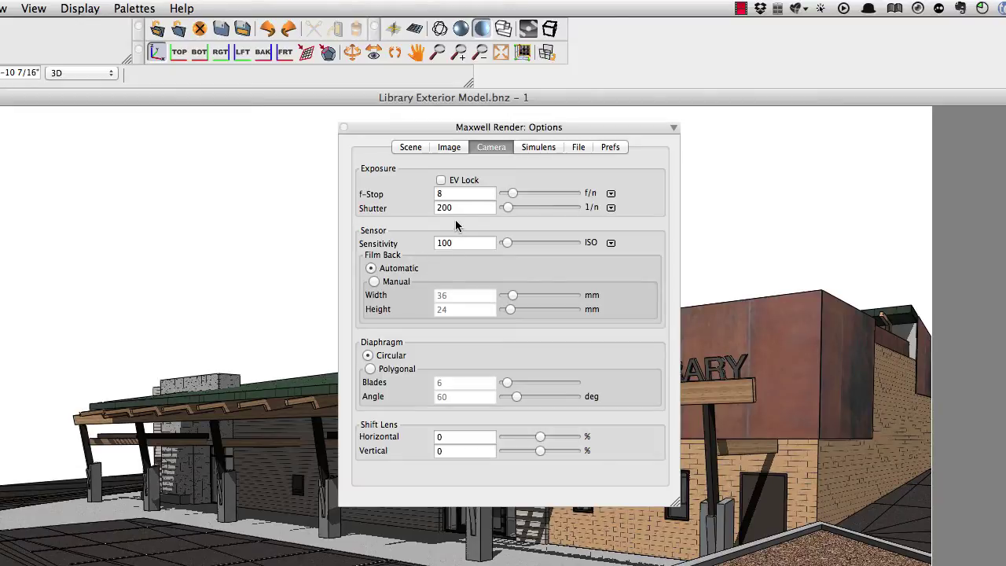
click(546, 148)
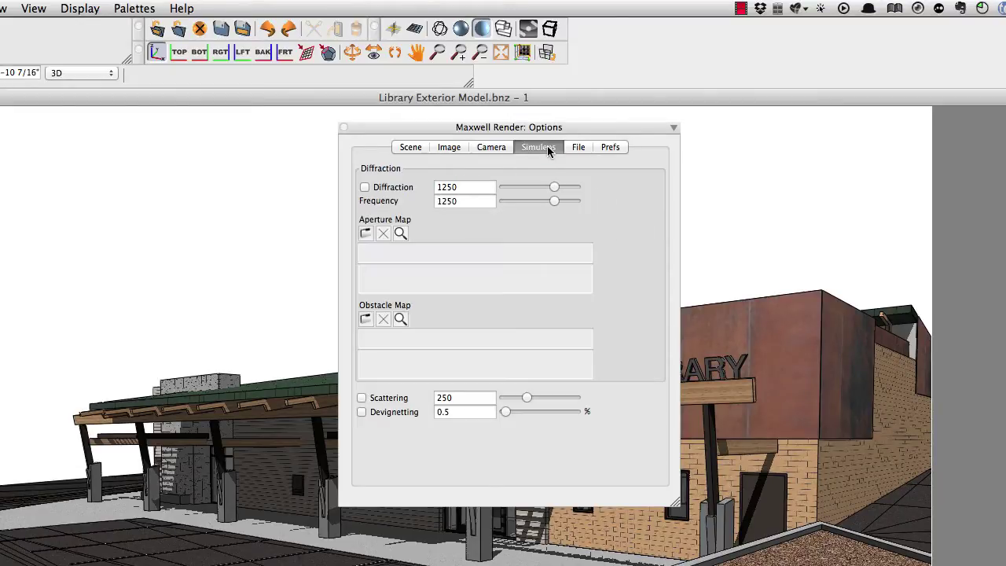
click(575, 149)
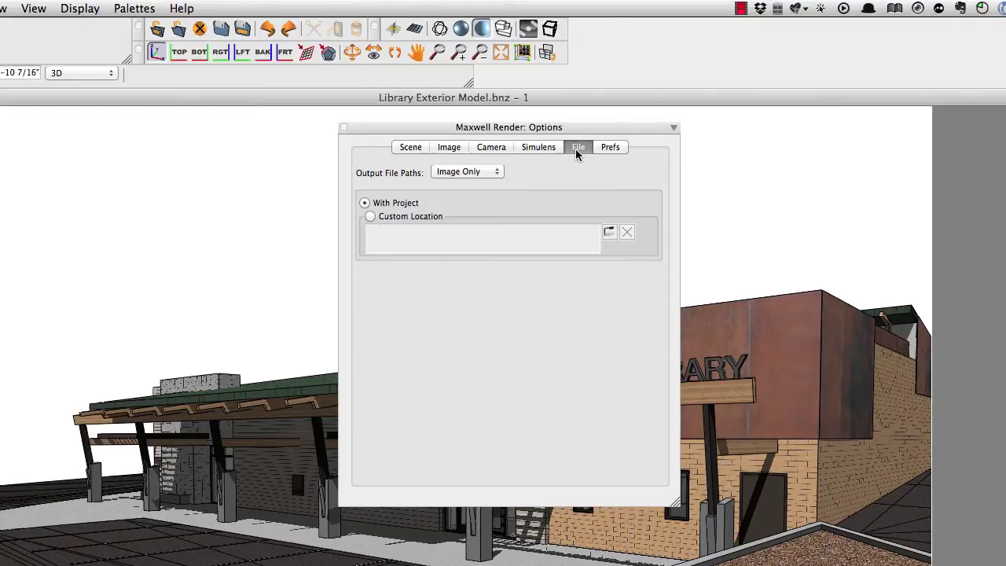
click(481, 172)
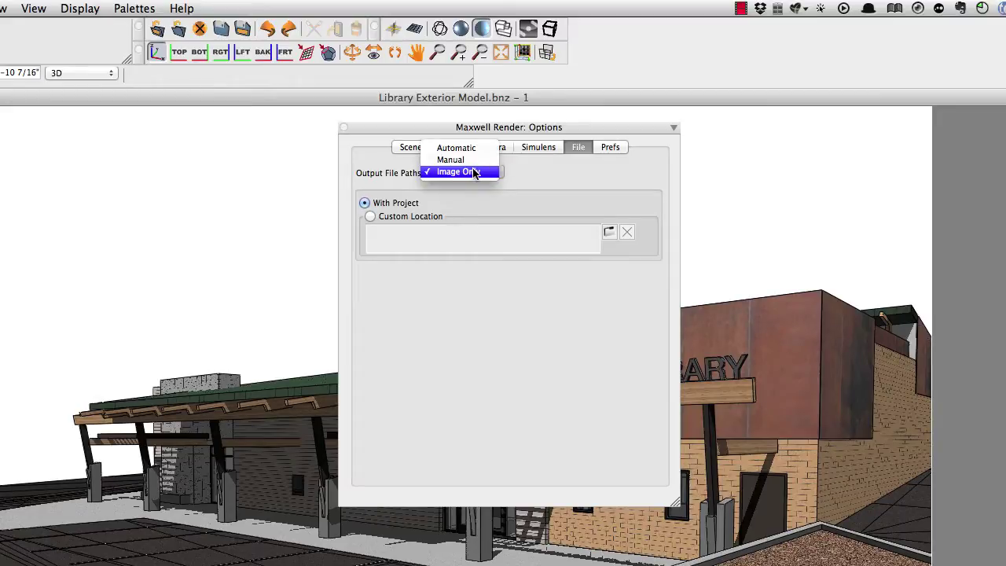
click(506, 169)
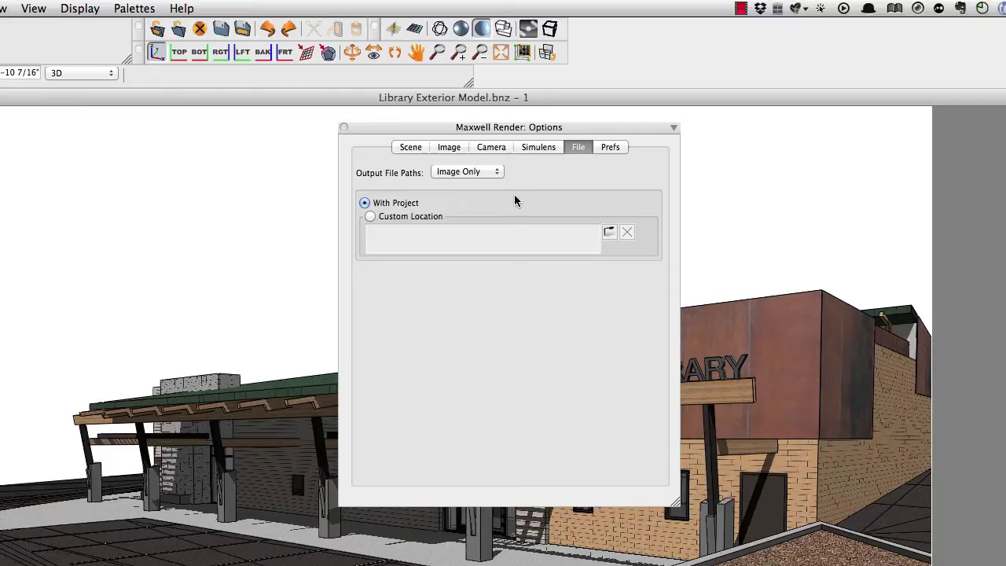
click(611, 148)
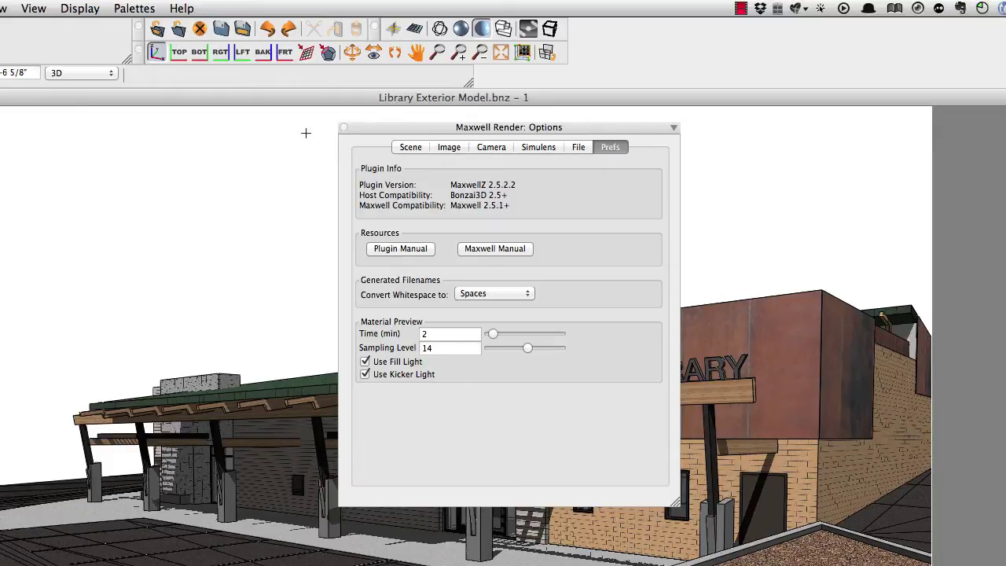
click(344, 126)
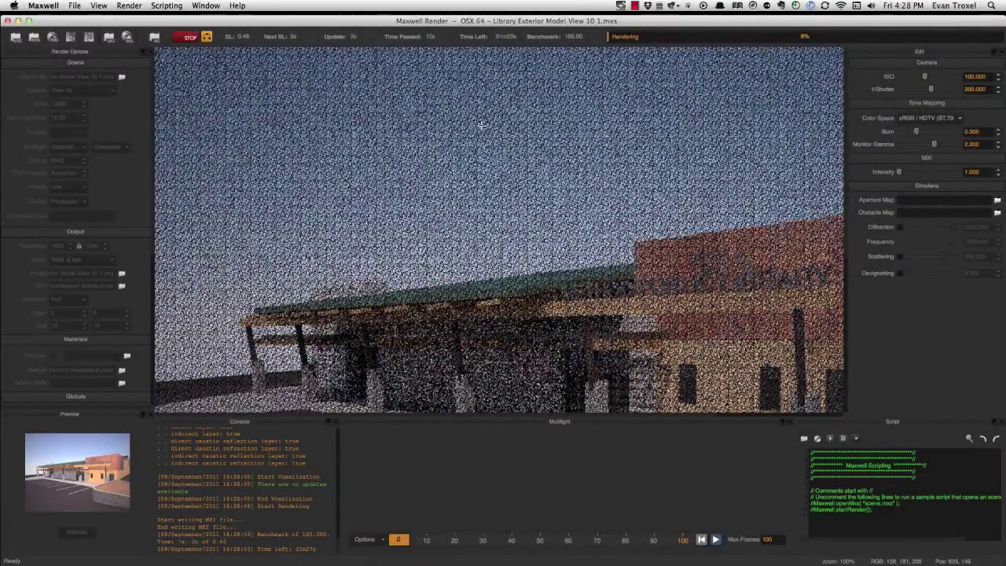
Step: Examine the running Maxwell render of the library's View 10 at different zoom levels
scroll(481, 125, up, 1)
scroll(481, 126, down, 2)
scroll(481, 126, down, 1)
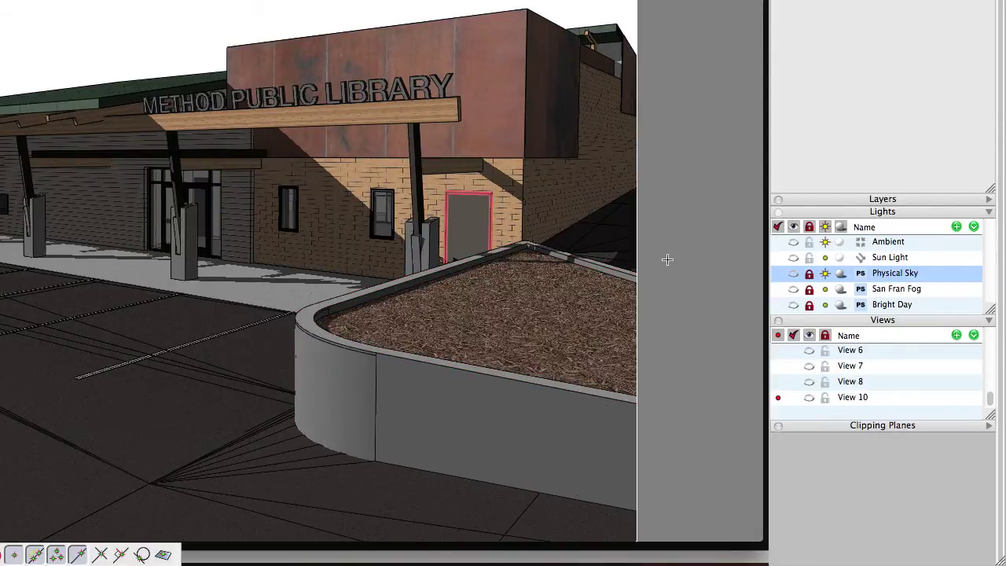
Step: Try the other physical sky lights, San Fran Fog and Bright Day, as the shining light and restore Physical Sky
click(825, 290)
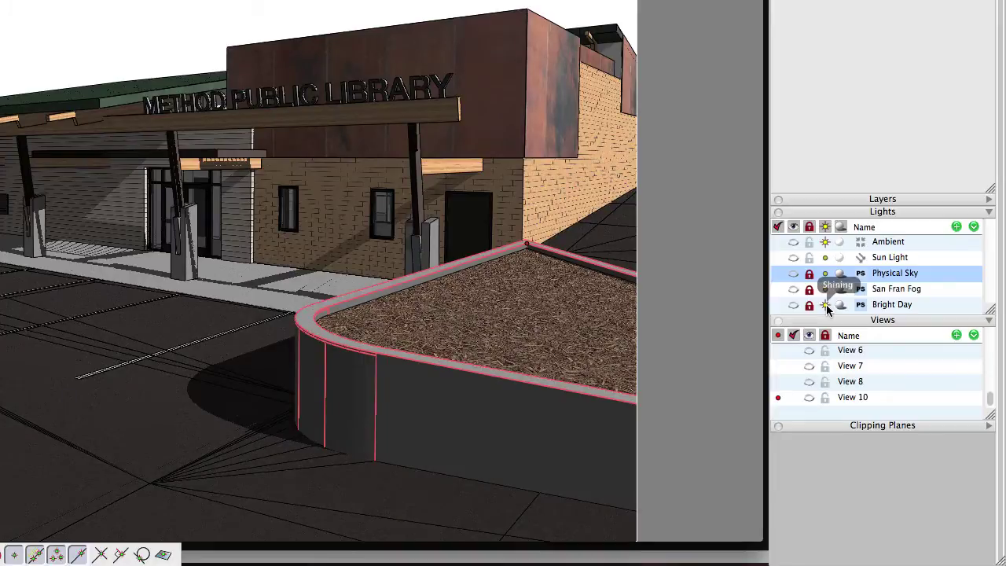
click(826, 289)
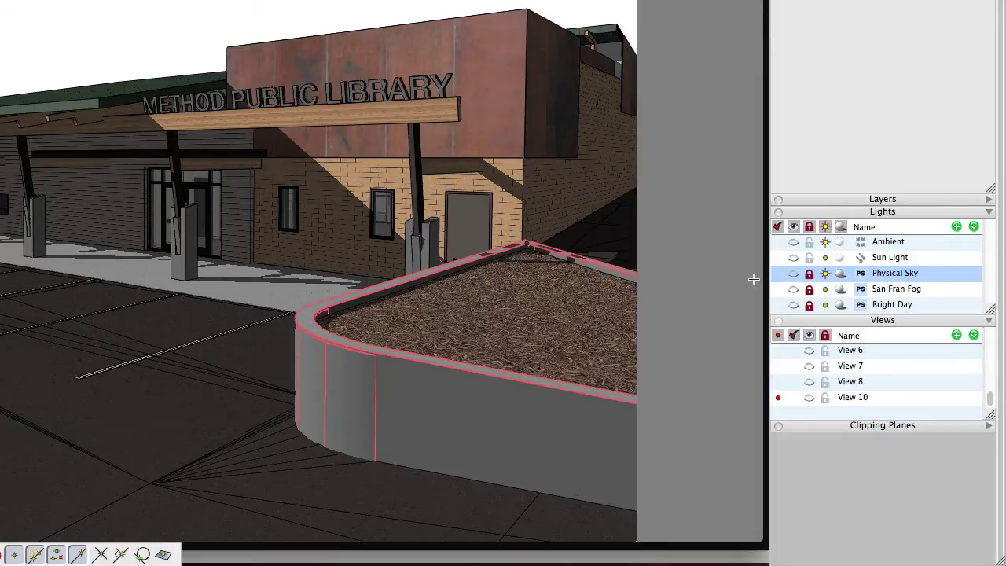
Step: Open the San Fran Fog light's settings and browse the sky presets in the MaxwellZ skies folder
double_click(887, 289)
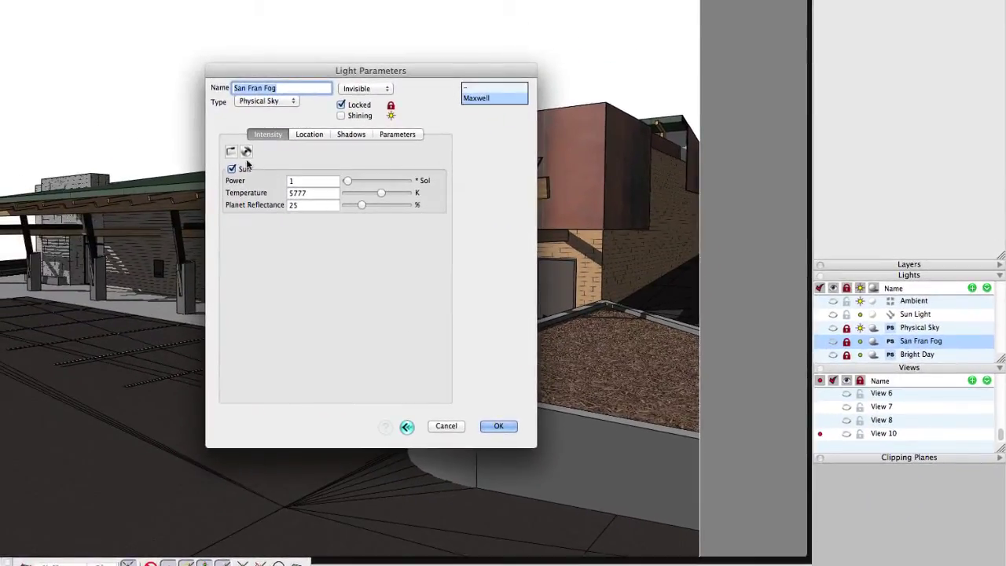
click(230, 152)
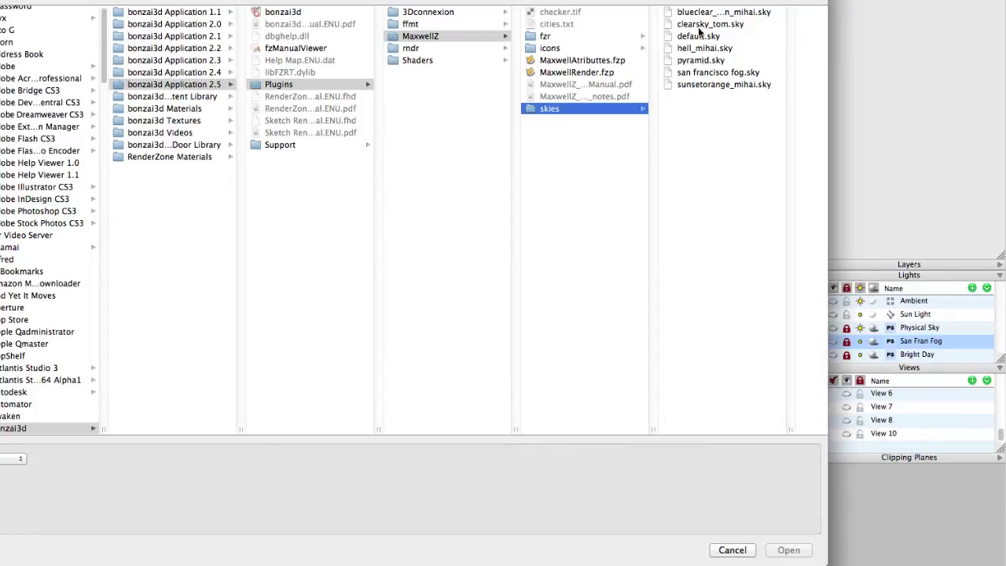
key(super+a)
click(701, 122)
Step: Switch to the web browser and look over the Maxwell Render Resources site at resources.maxwellrender.com
key(super+Tab)
key(super+Tab)
key(super+Tab)
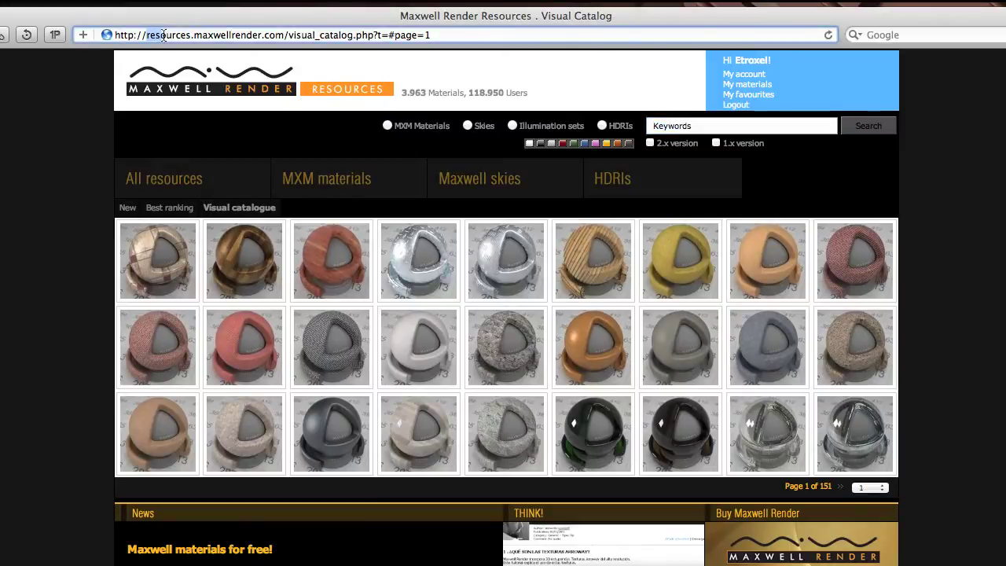
drag(164, 35, 284, 35)
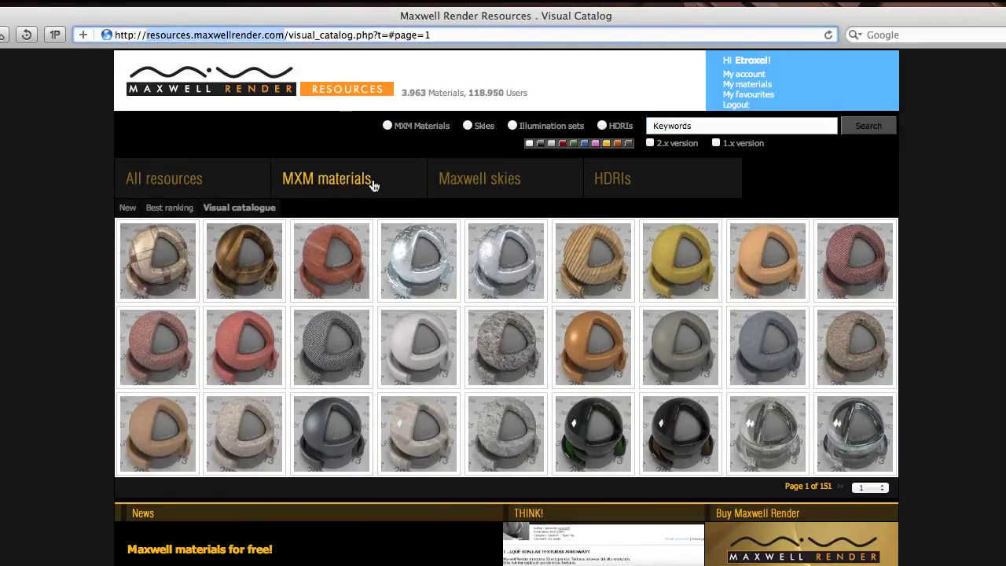
click(72, 204)
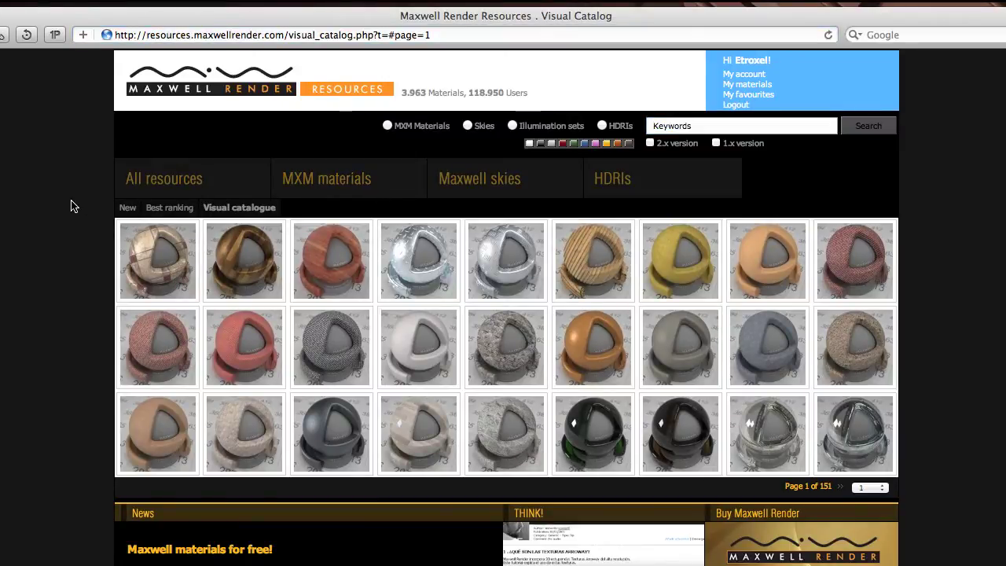
Step: Browse the pages of the Maxwell skies visual catalogue for downloadable sky presets
click(511, 181)
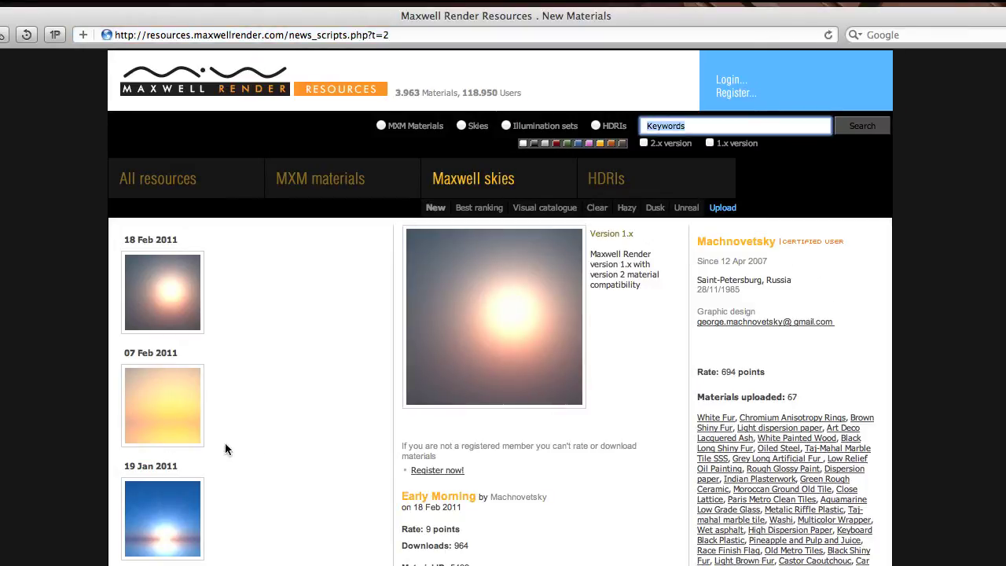
click(531, 212)
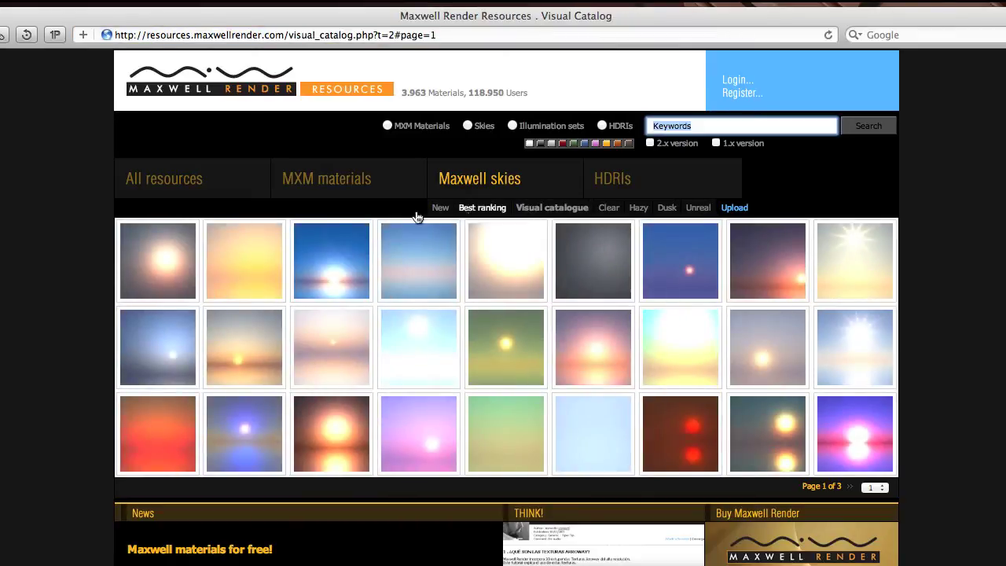
click(849, 487)
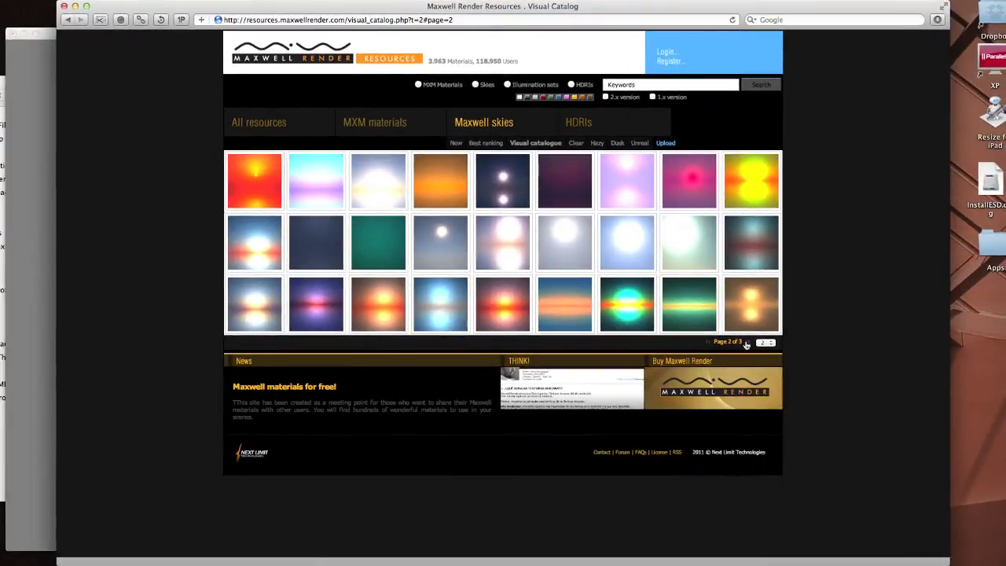
click(745, 343)
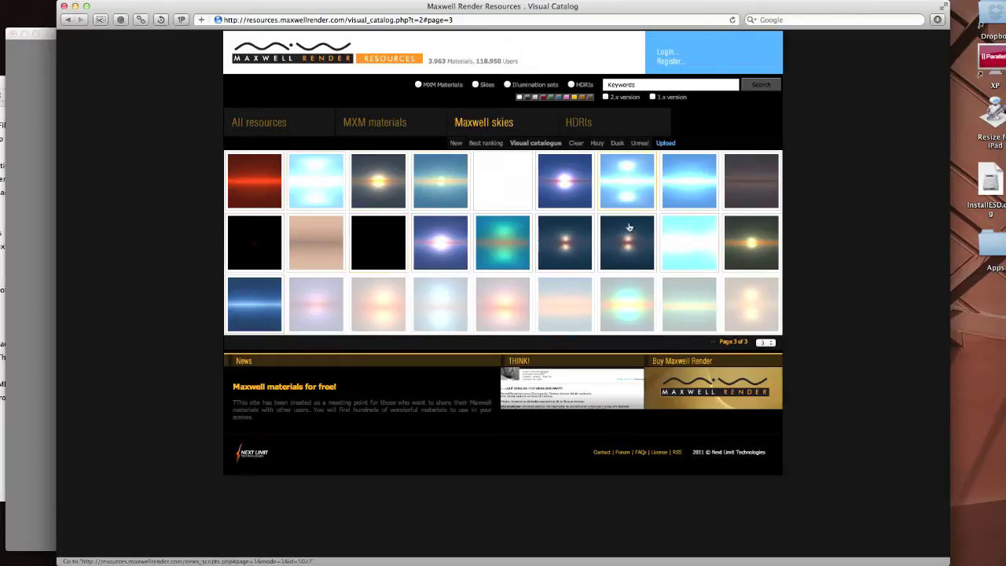
click(711, 343)
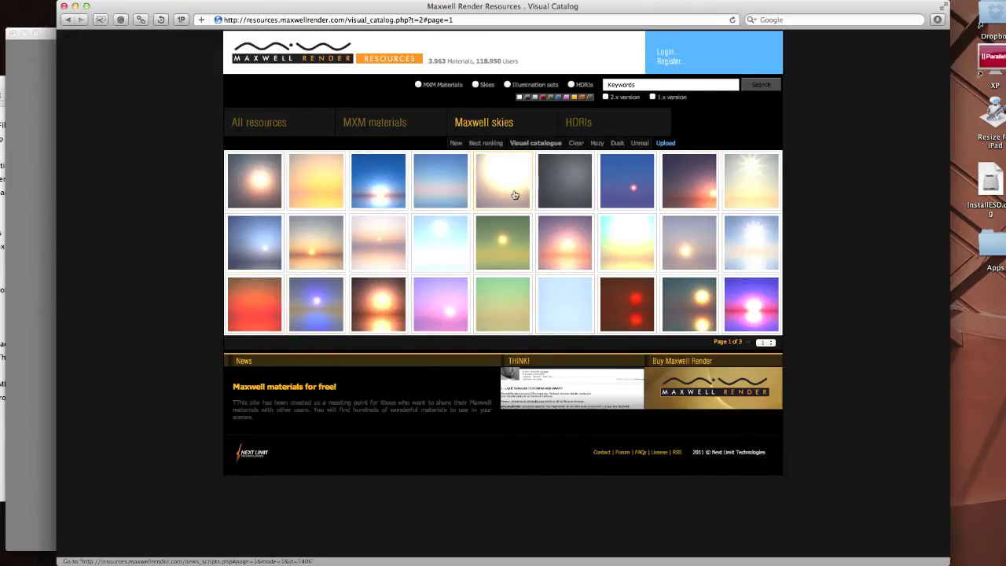
Step: Back in bonzai3d, load the san francisco fog.sky preset into the San Fran Fog light and accept its parameters
key(super+Tab)
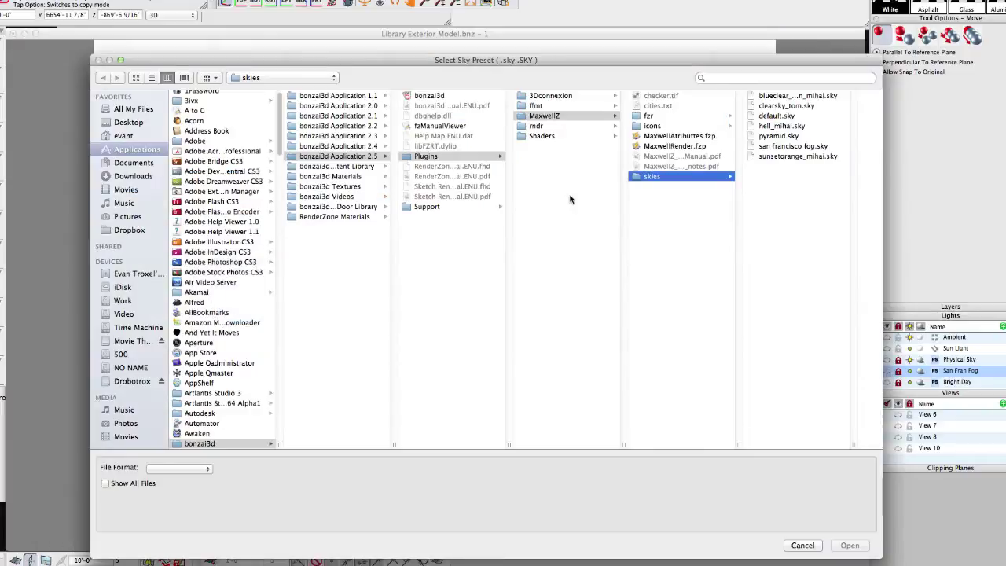
click(802, 545)
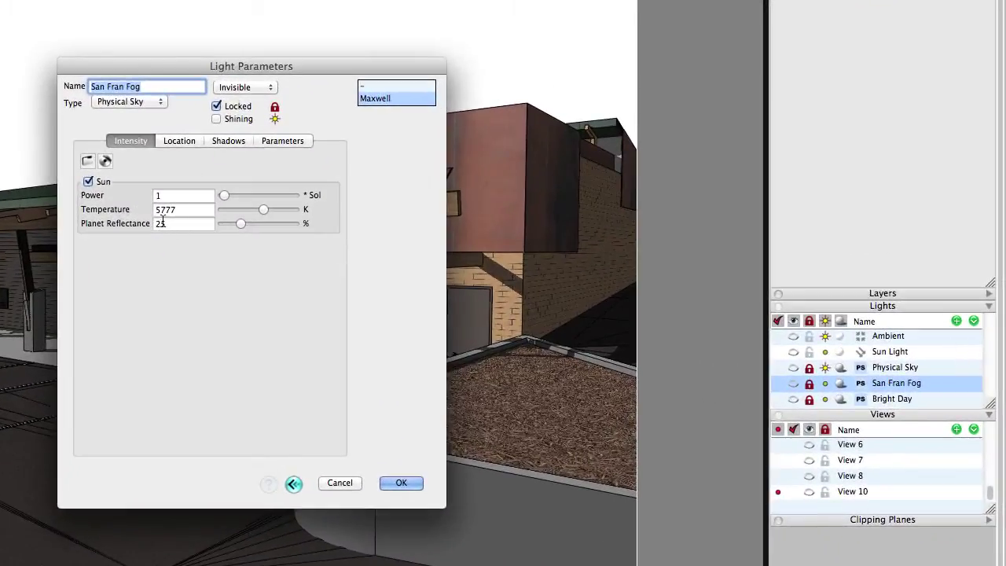
click(87, 160)
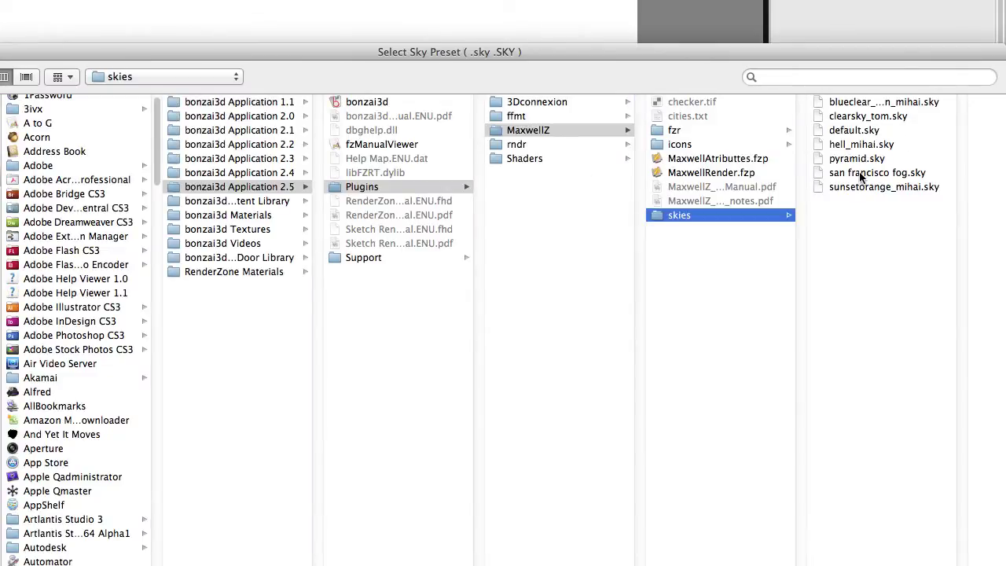
click(861, 172)
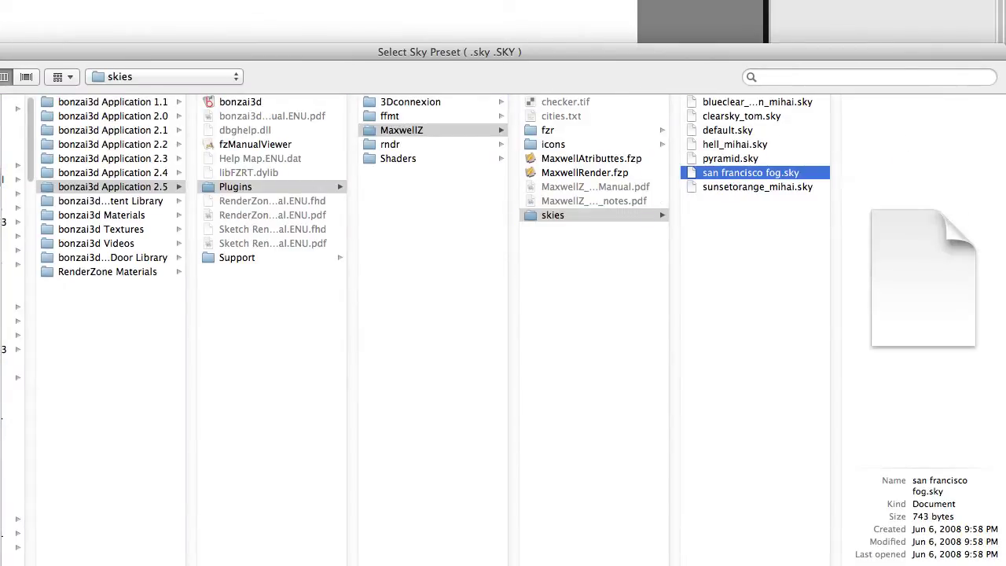
key(Return)
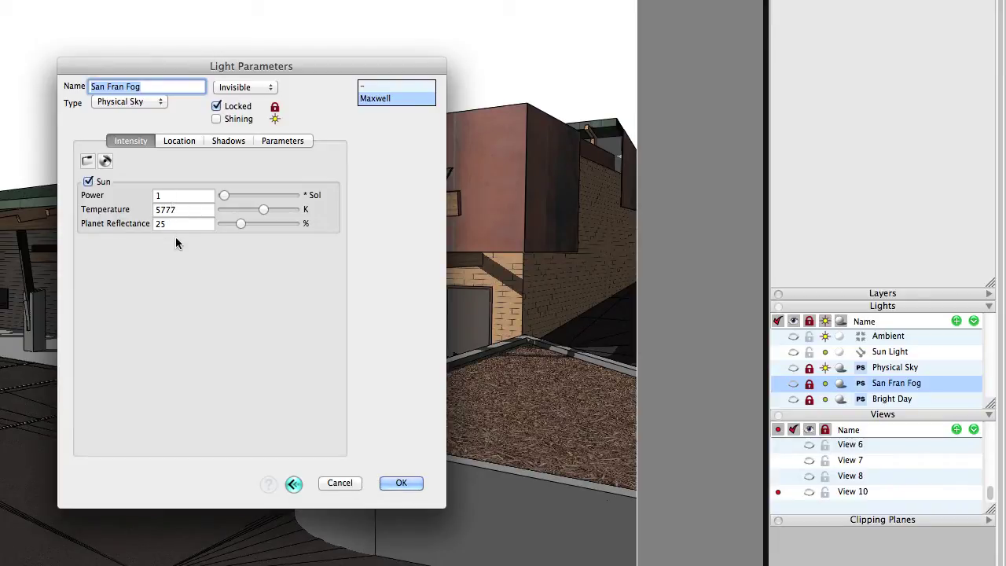
click(284, 141)
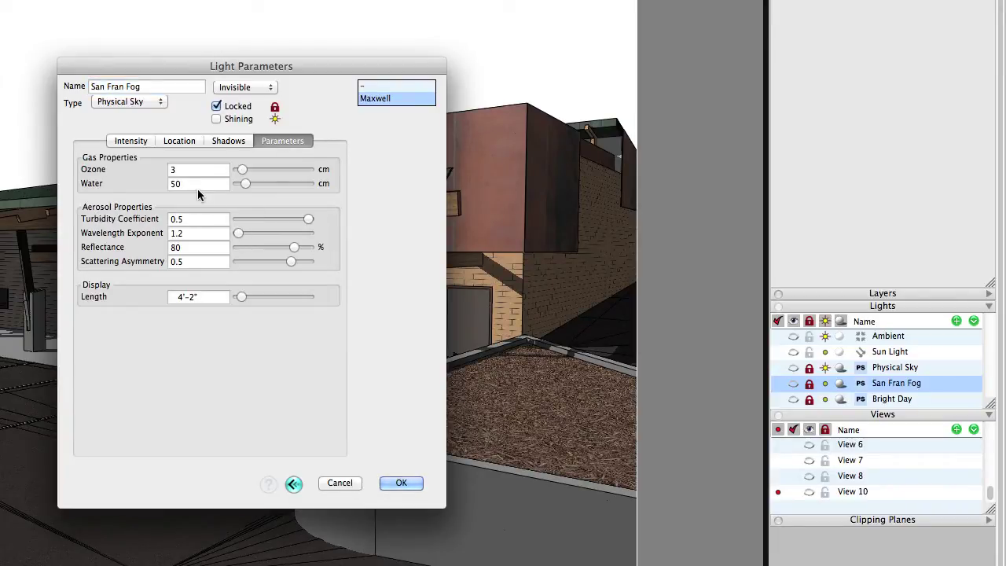
click(400, 482)
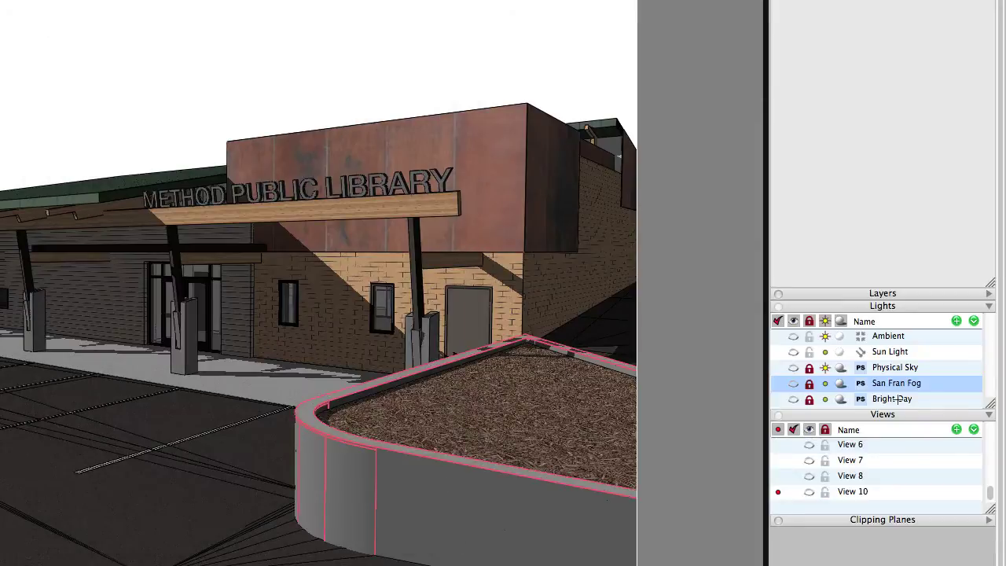
Step: Open the Physical Sky light's atmospheric parameters to compare them with those of San Fran Fog
double_click(886, 366)
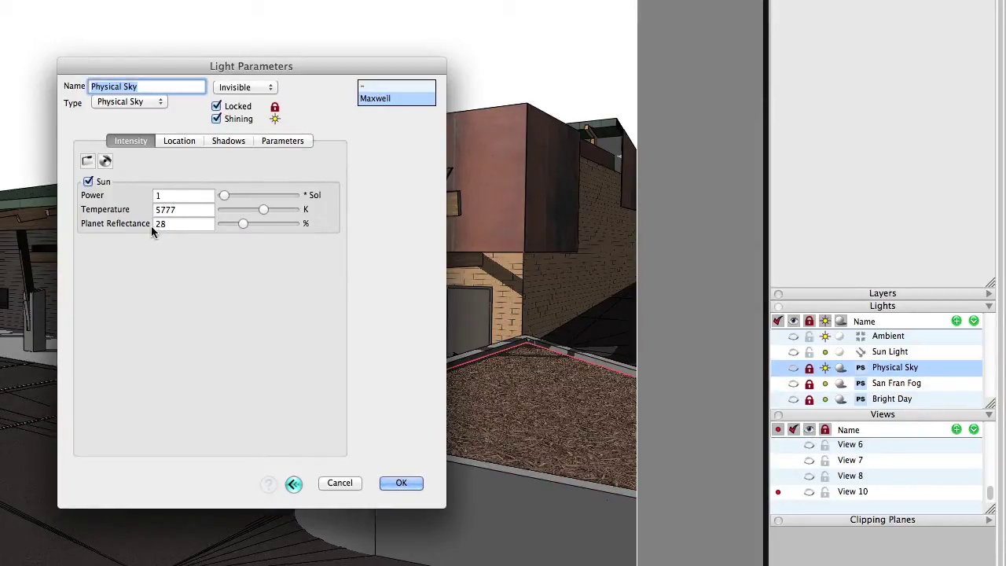
click(267, 141)
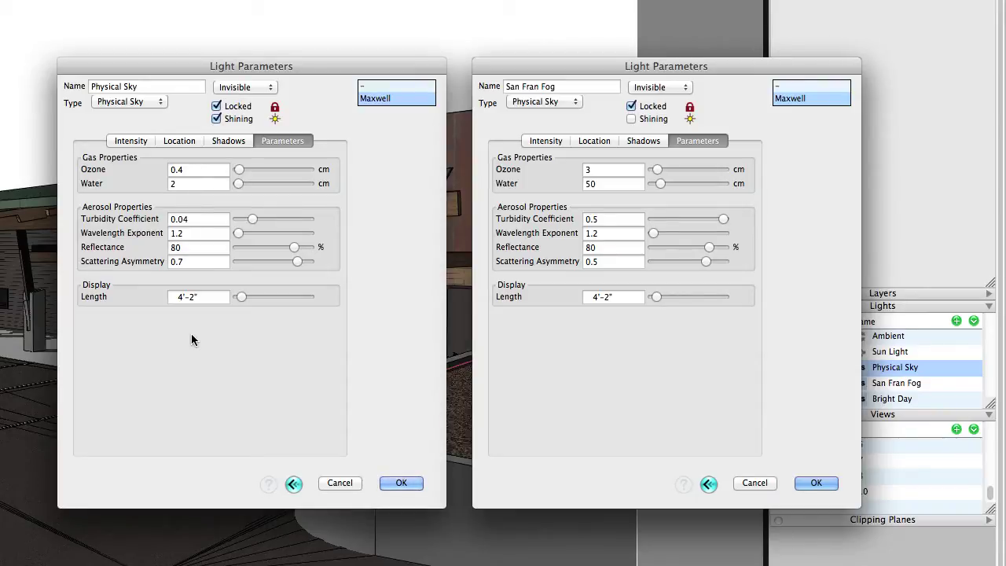
Step: Close the light parameters without changes and render the library view with Maxwell under the San Fran Fog light
click(339, 482)
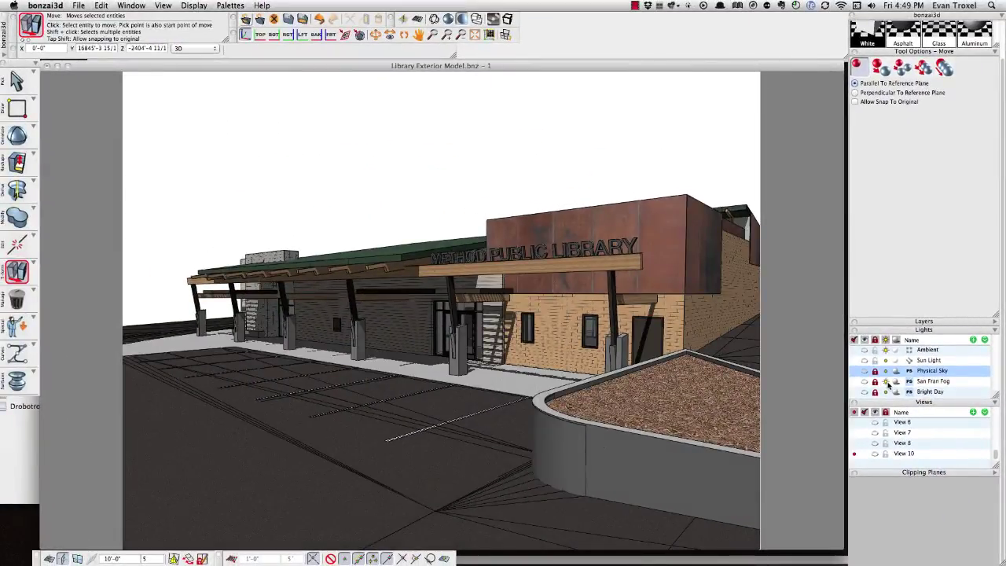
click(492, 21)
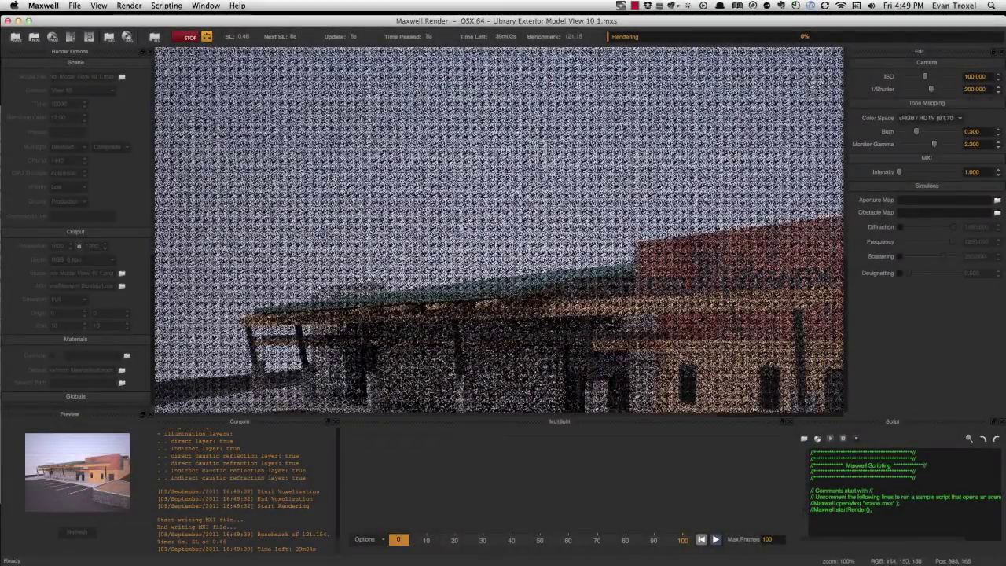
scroll(487, 165, down, 2)
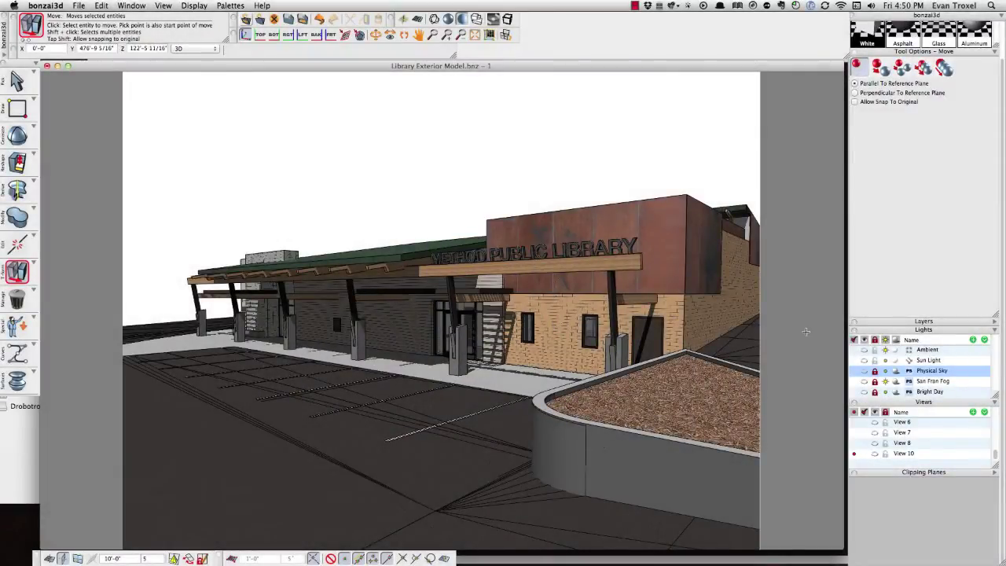
Step: Turn on the Bright Day light with the blueclear_darkerhorizon_mihai.sky preset and render the view with Maxwell
click(886, 392)
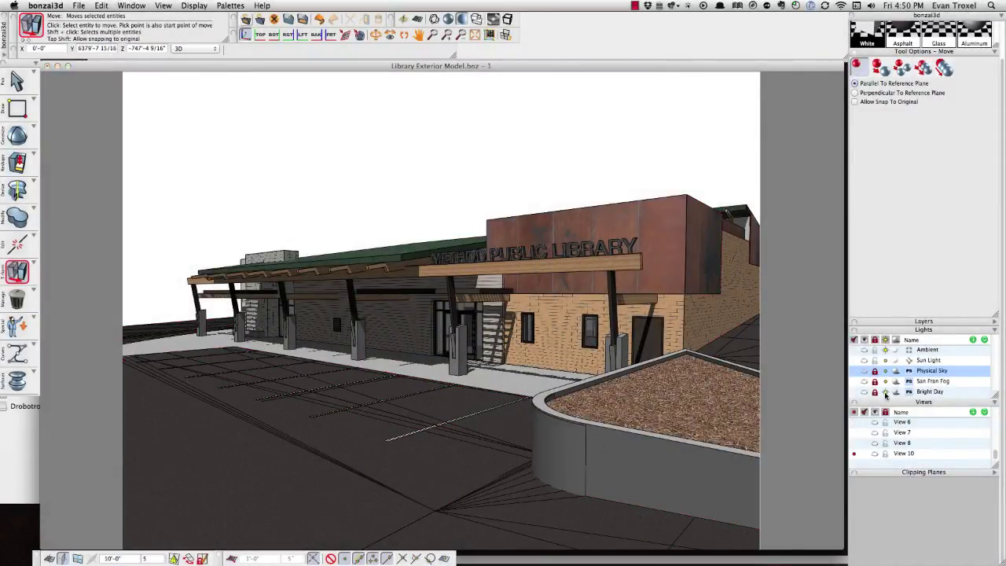
double_click(929, 392)
click(394, 232)
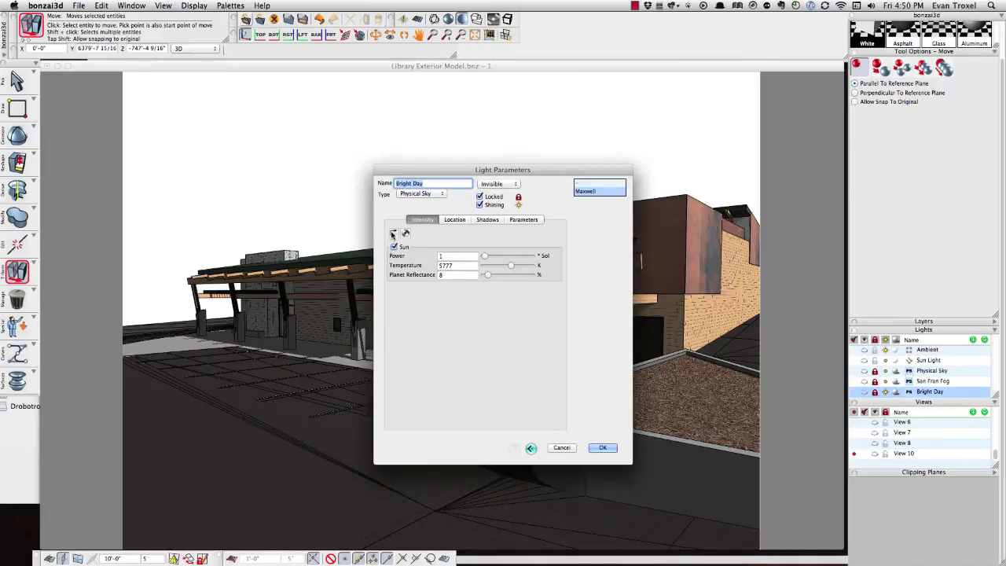
drag(496, 162, 368, 127)
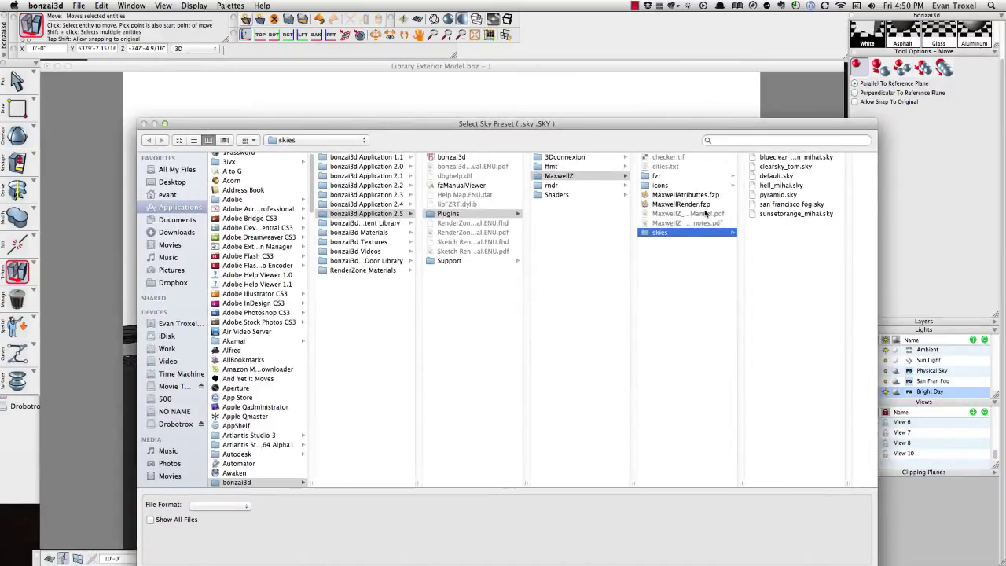
click(771, 158)
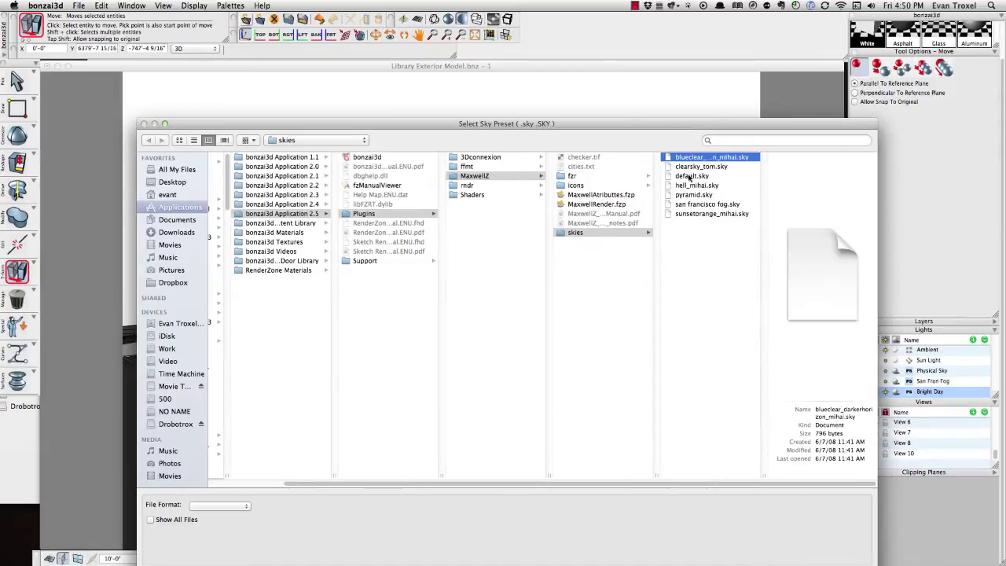
key(Return)
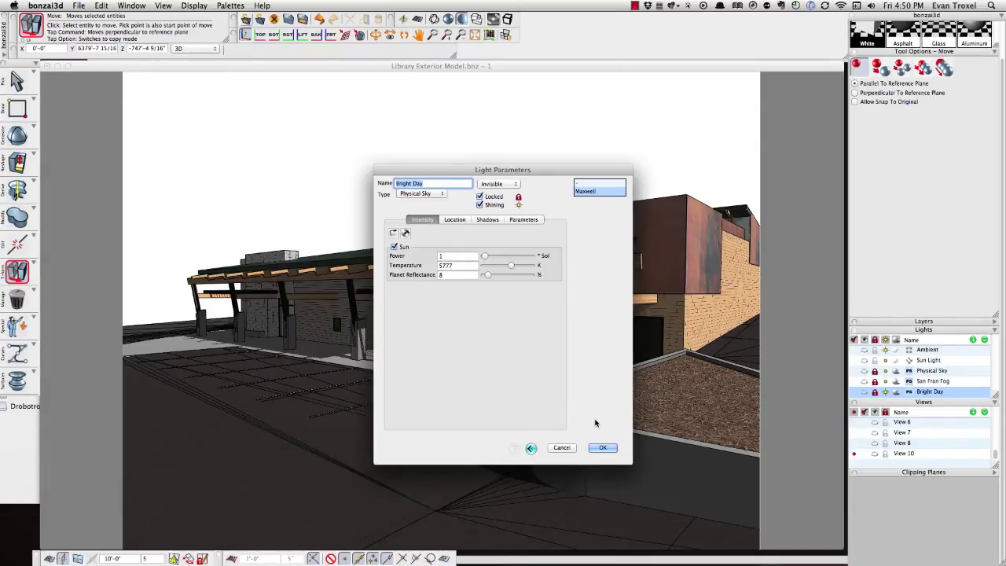
click(603, 447)
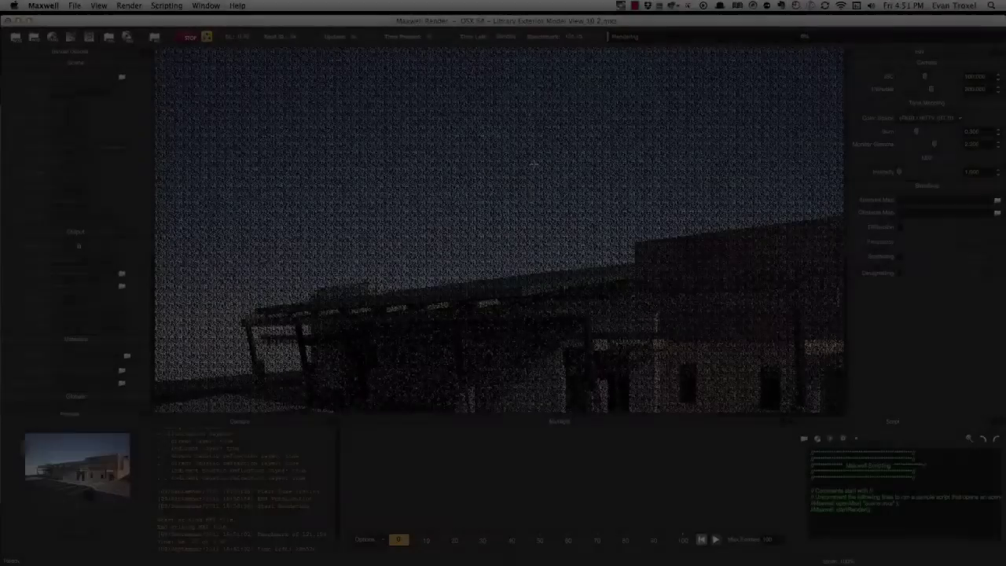
scroll(533, 164, down, 3)
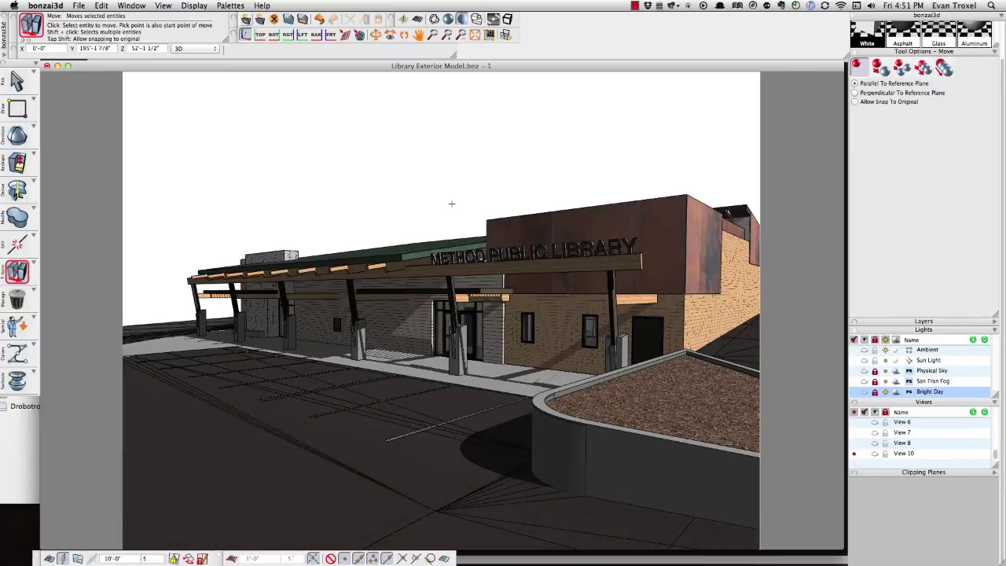
Step: Open the Bright Day light's parameters and look at the dialog for saving its sky as a preset
double_click(926, 392)
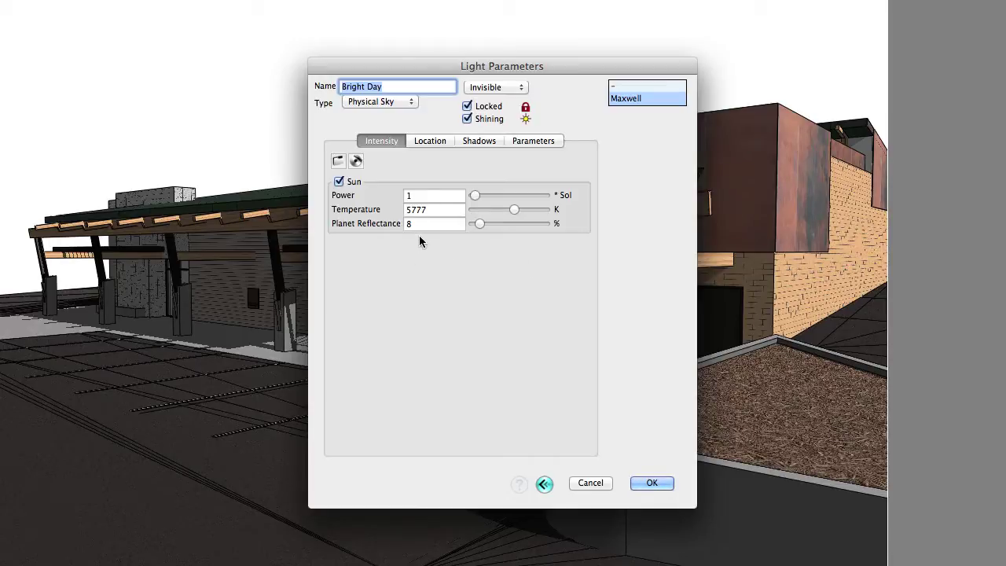
click(356, 162)
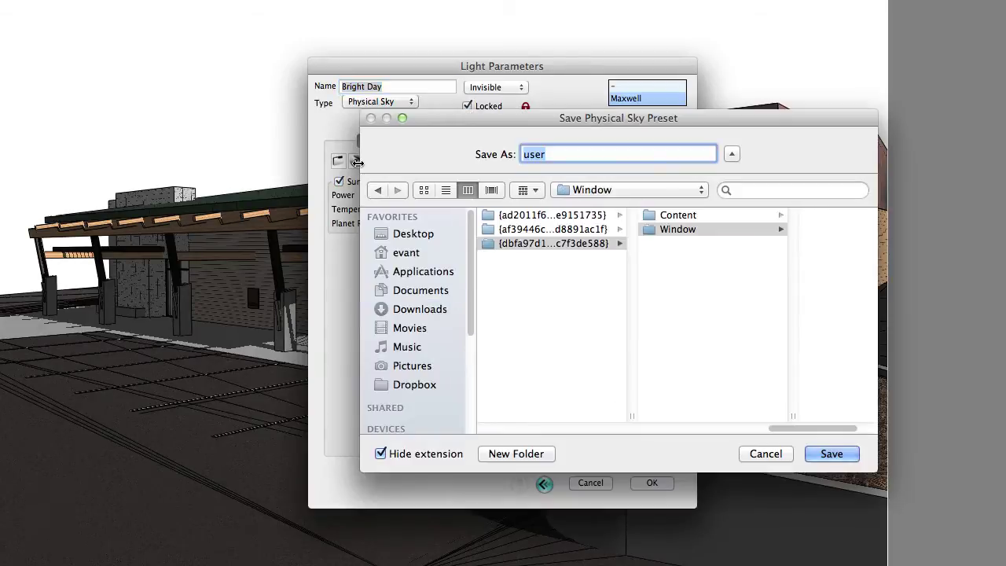
click(756, 452)
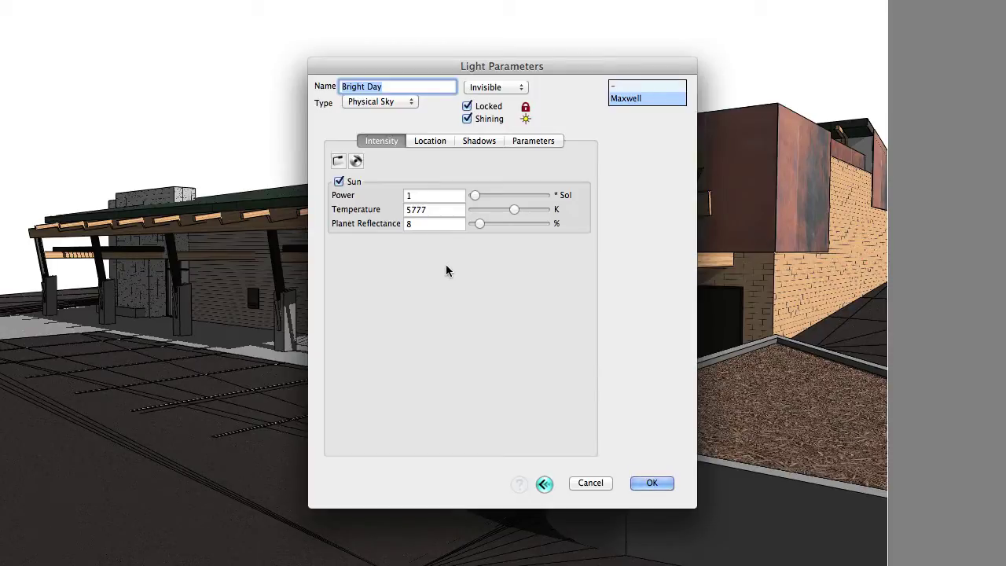
Step: Review Bright Day's location settings and sun location methods, keeping Site / Time, with the dialog moved clear of the model
click(430, 142)
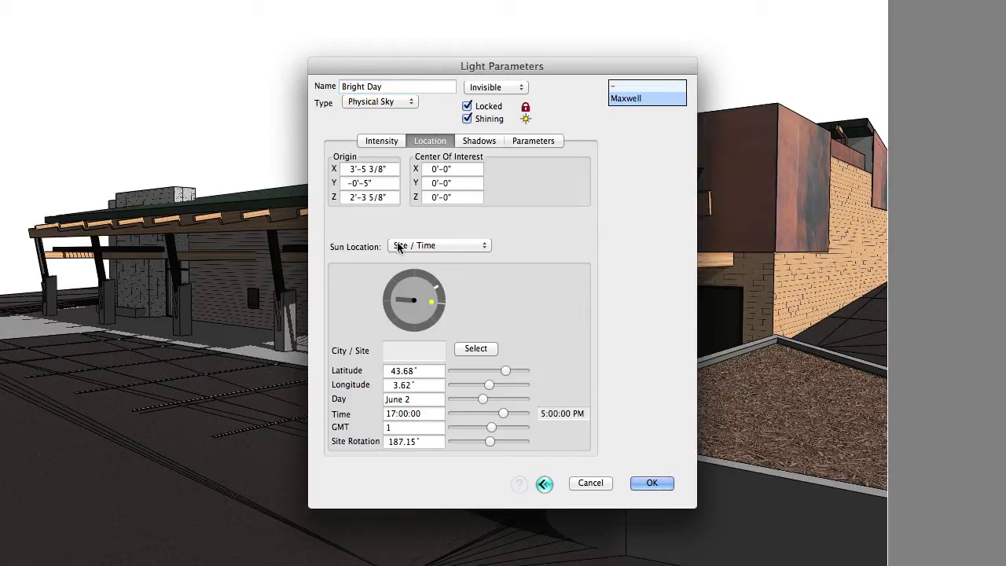
click(437, 246)
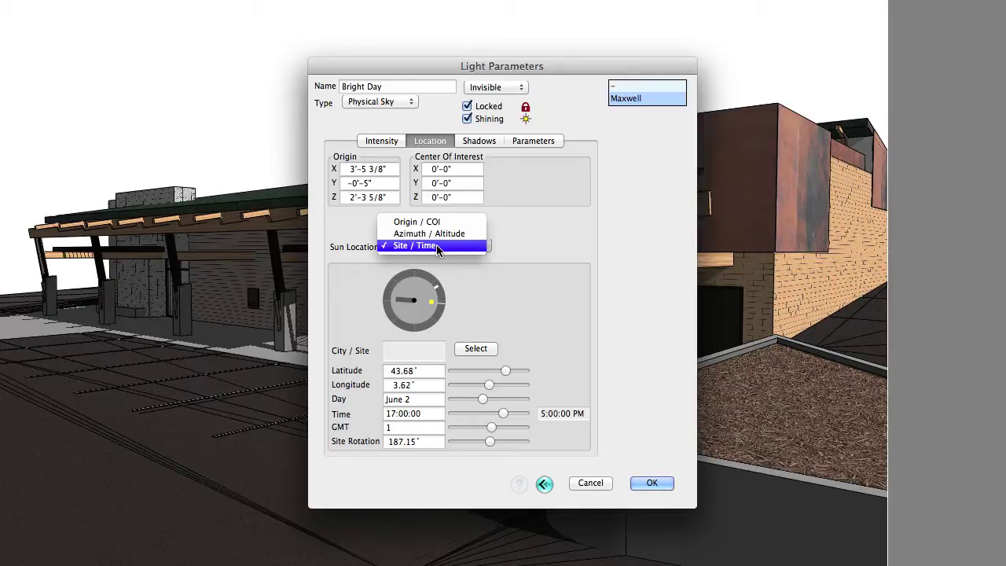
click(488, 270)
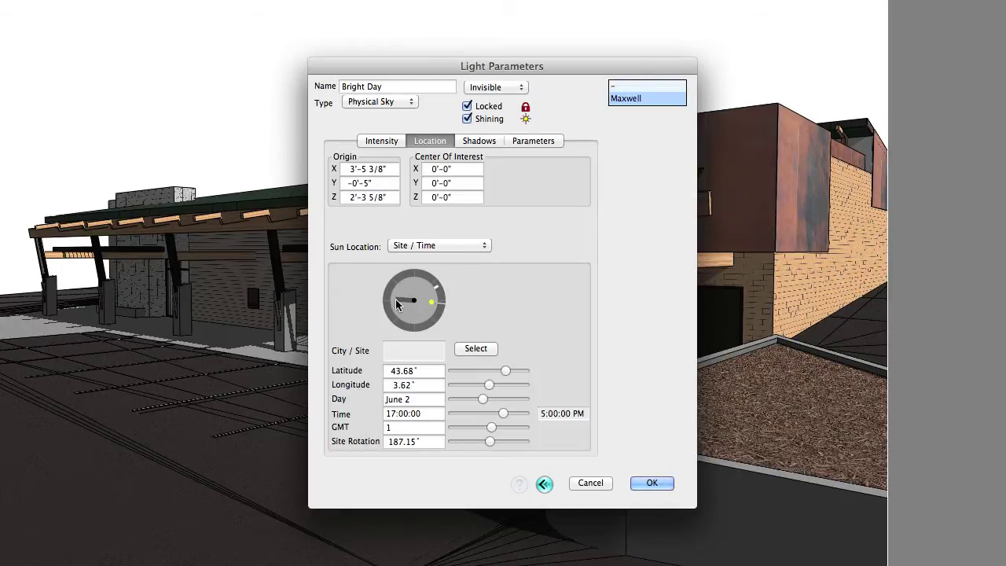
drag(408, 65, 891, 41)
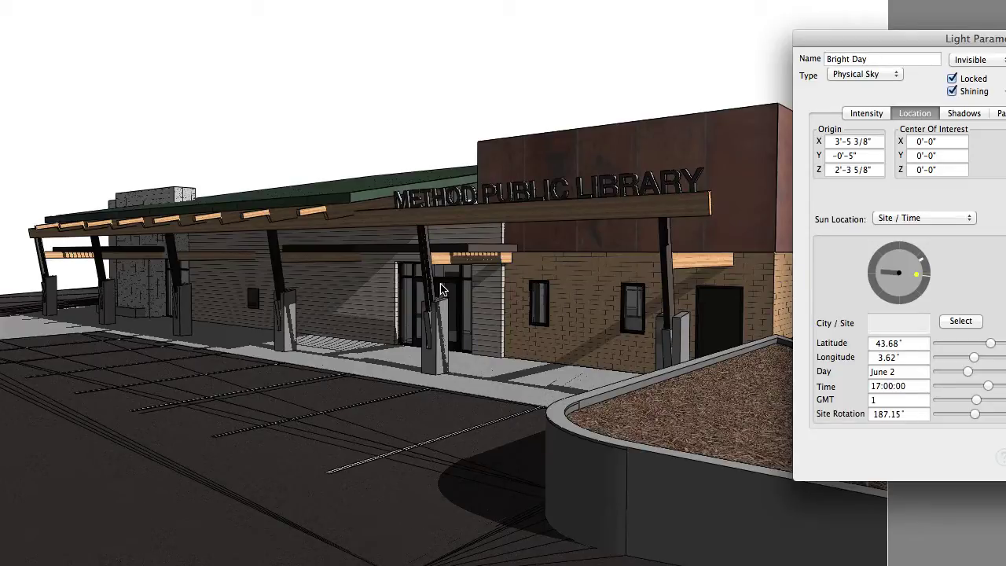
drag(927, 44, 927, 16)
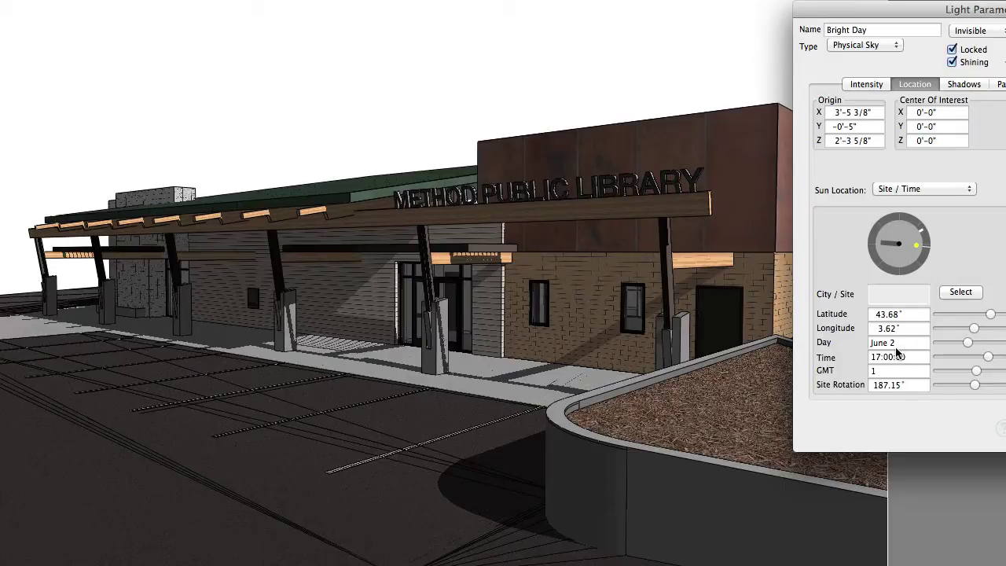
Step: Move the Bright Day sun's day forward through the year to November 30
drag(967, 343, 989, 346)
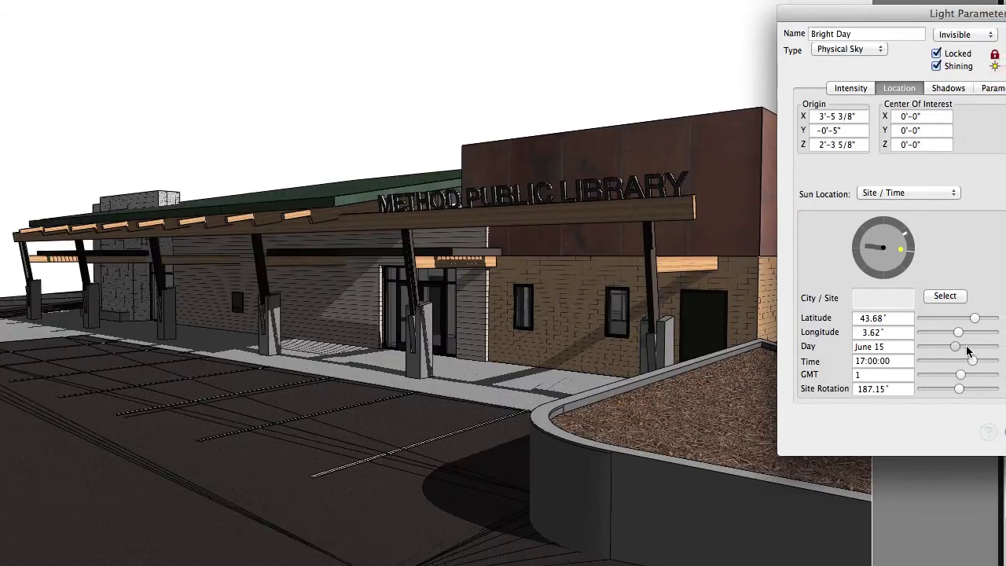
mouse_move(827, 385)
mouse_down()
mouse_move(833, 379)
mouse_move(803, 388)
mouse_up()
click(716, 392)
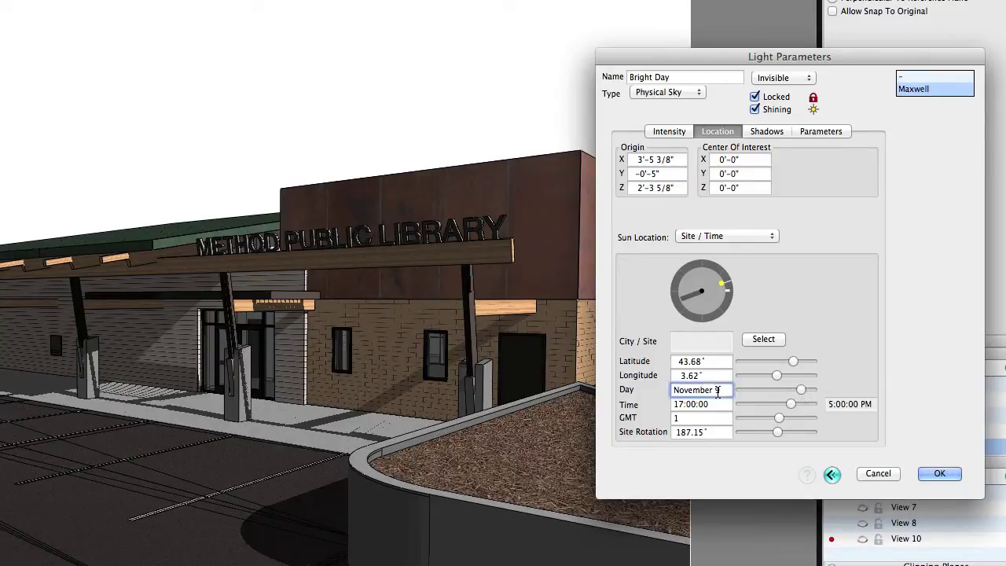
triple_click(716, 392)
text(23)
key(BackSpace)
key(BackSpace)
key(Tab)
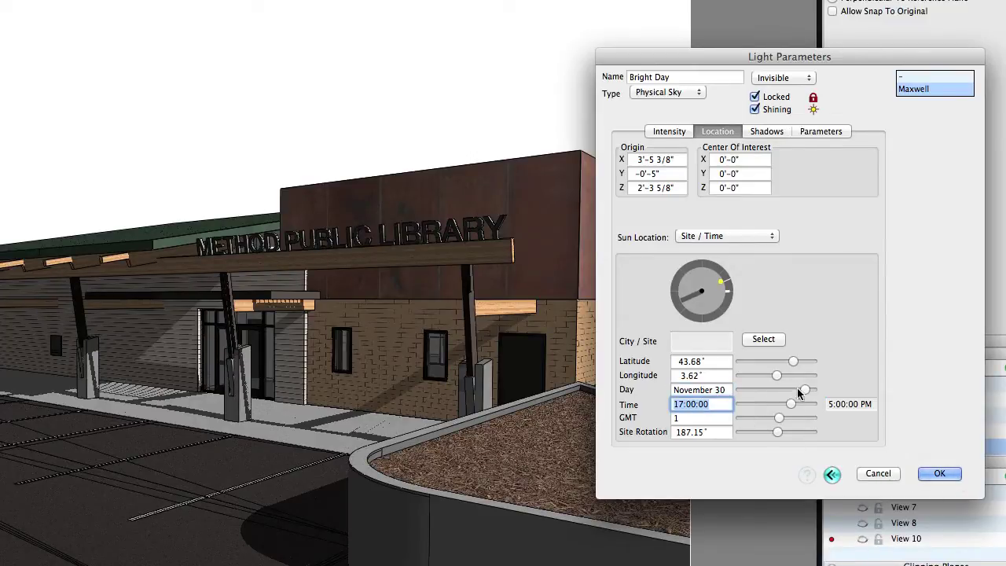
Step: Set the Bright Day sun's day to October 12
click(707, 389)
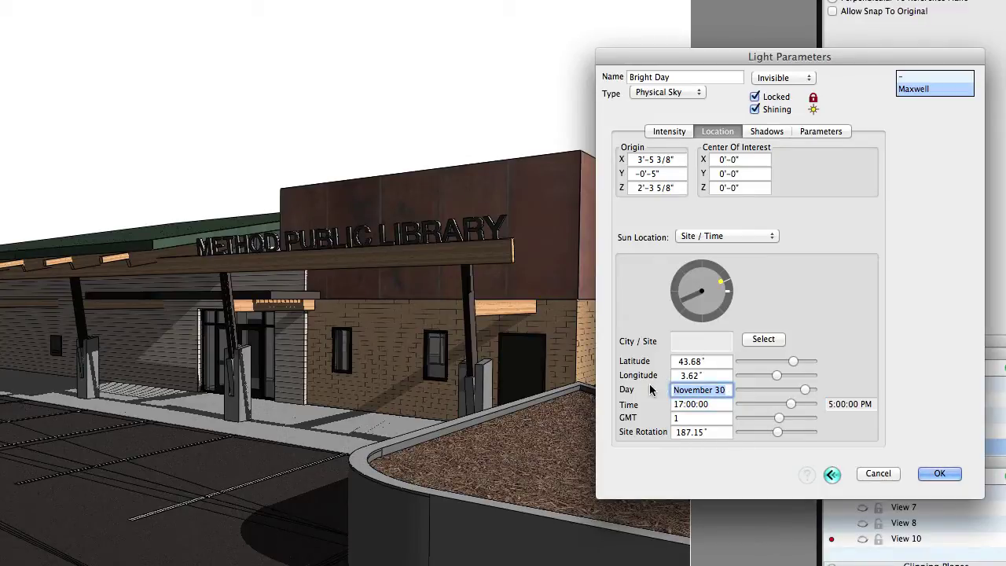
text(10-12)
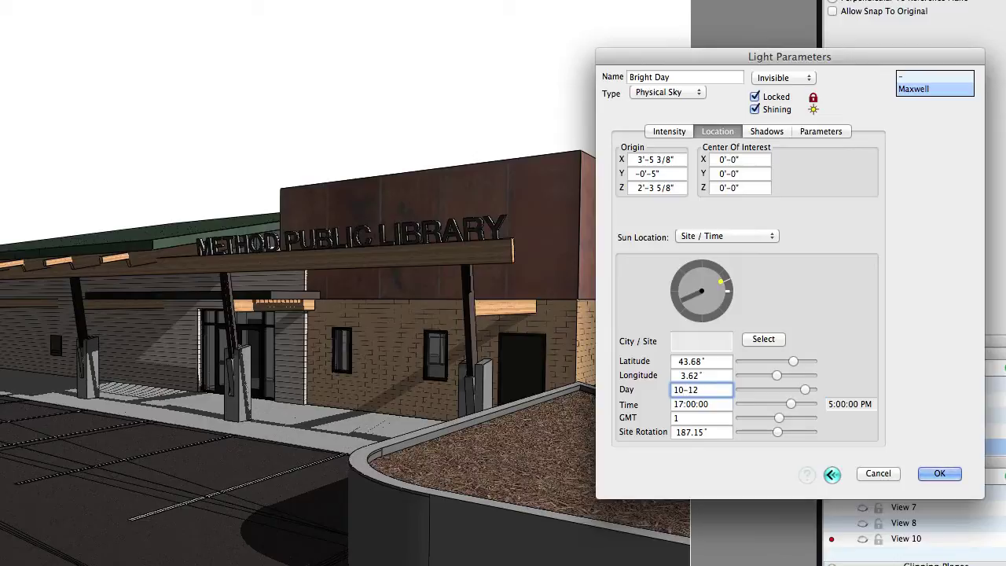
key(Tab)
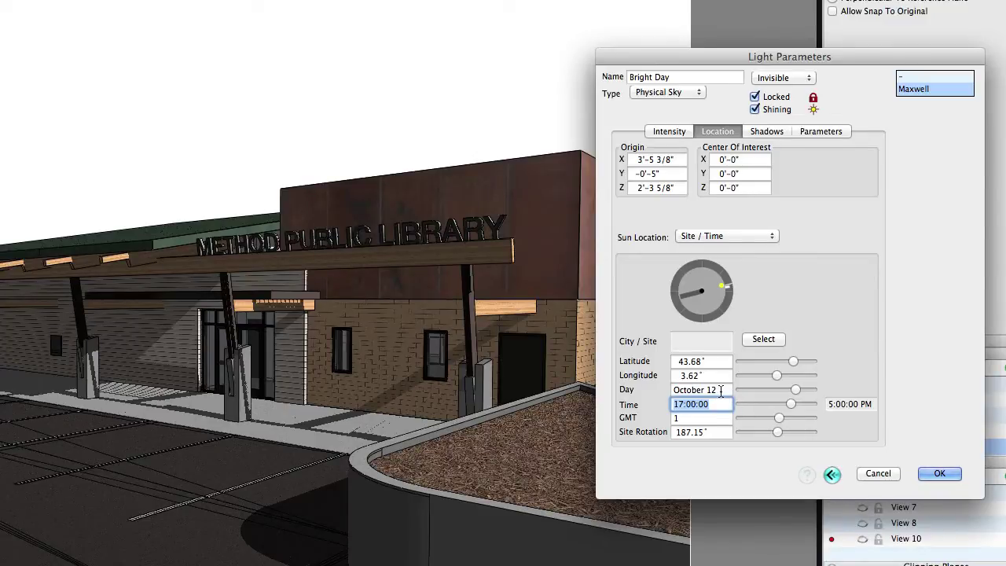
Step: Set Bright Day's sun to June 22 at 12:13:50 with a site rotation of 0° and accept the parameters
mouse_move(795, 389)
mouse_down()
mouse_move(763, 392)
mouse_move(790, 402)
mouse_up()
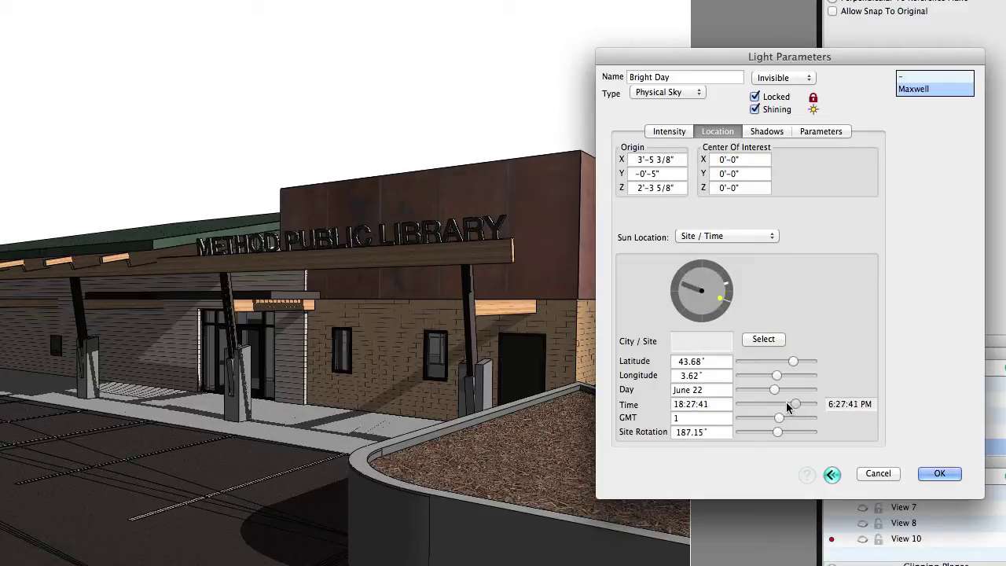
click(717, 432)
text(0)
click(686, 417)
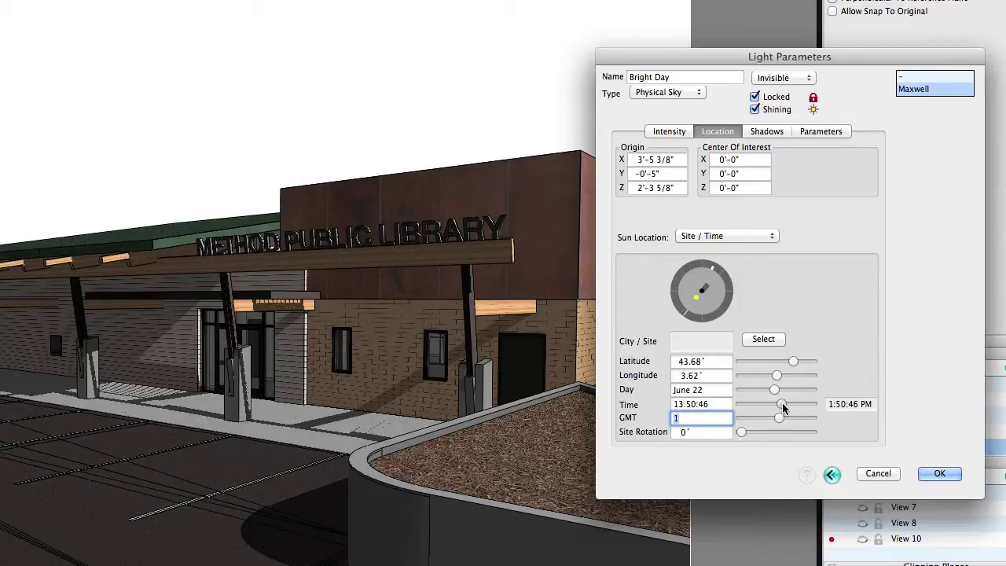
drag(780, 407, 776, 407)
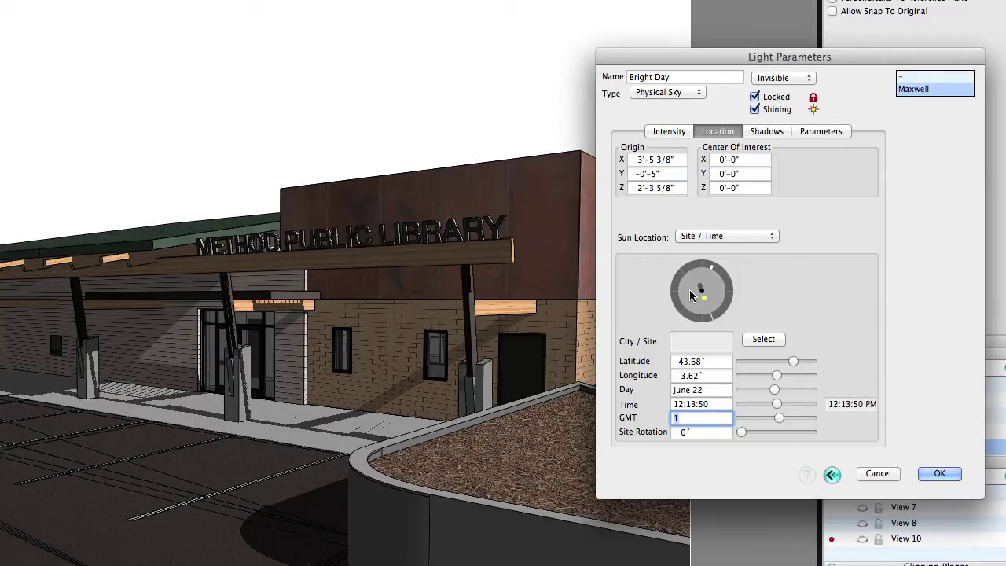
click(933, 474)
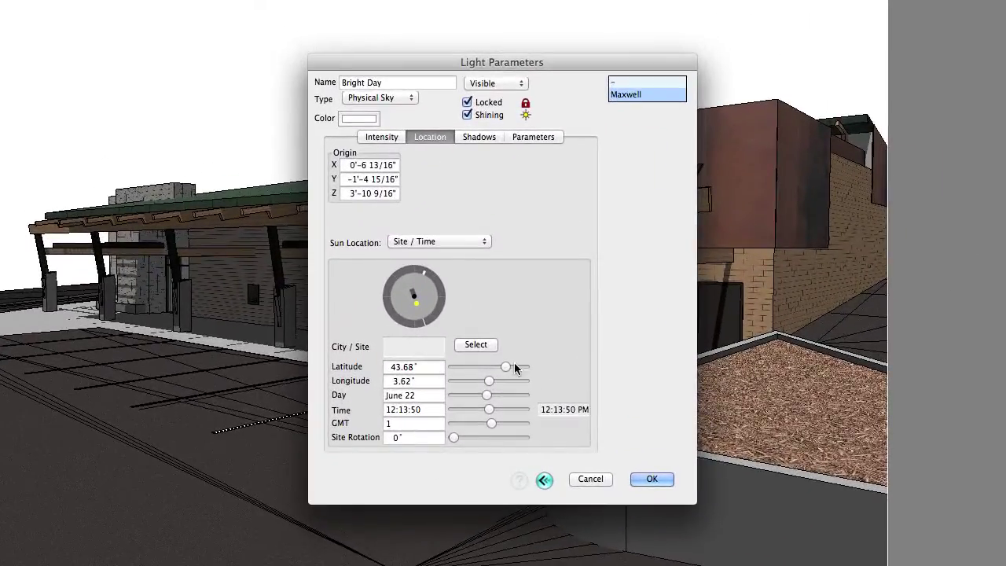
Step: Choose Los Angeles AP (S), United States, as the site location for the Bright Day light
click(474, 344)
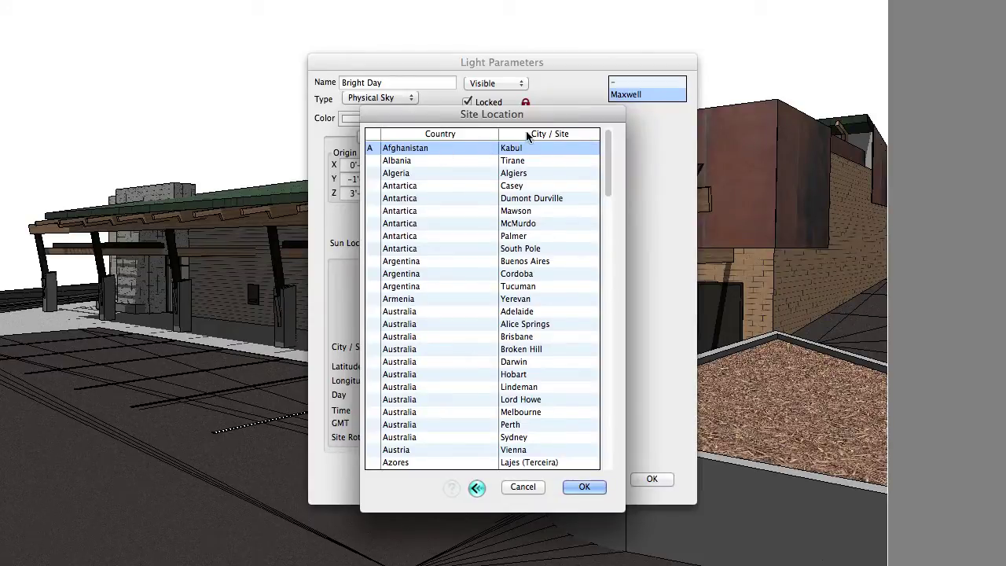
drag(608, 150, 608, 174)
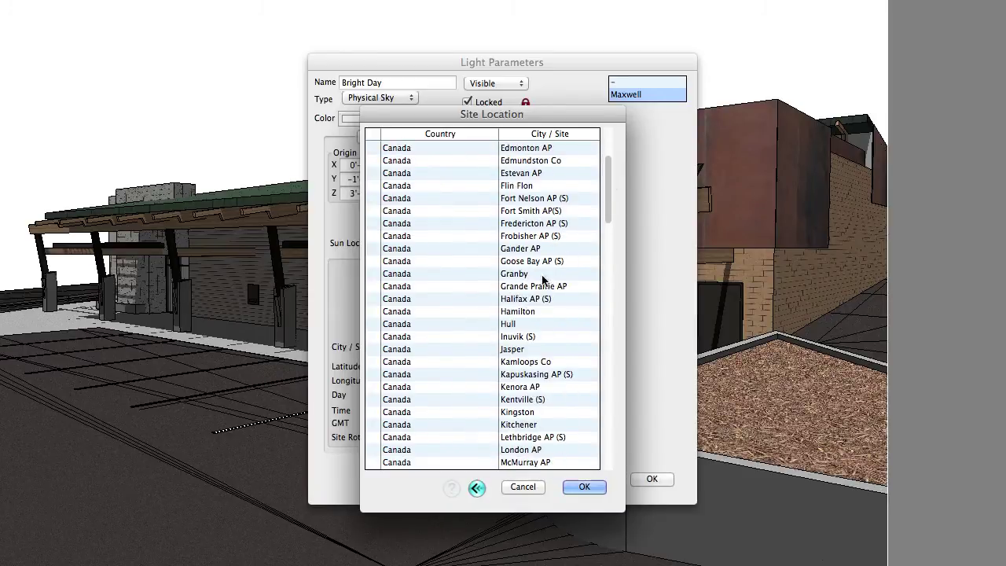
click(432, 287)
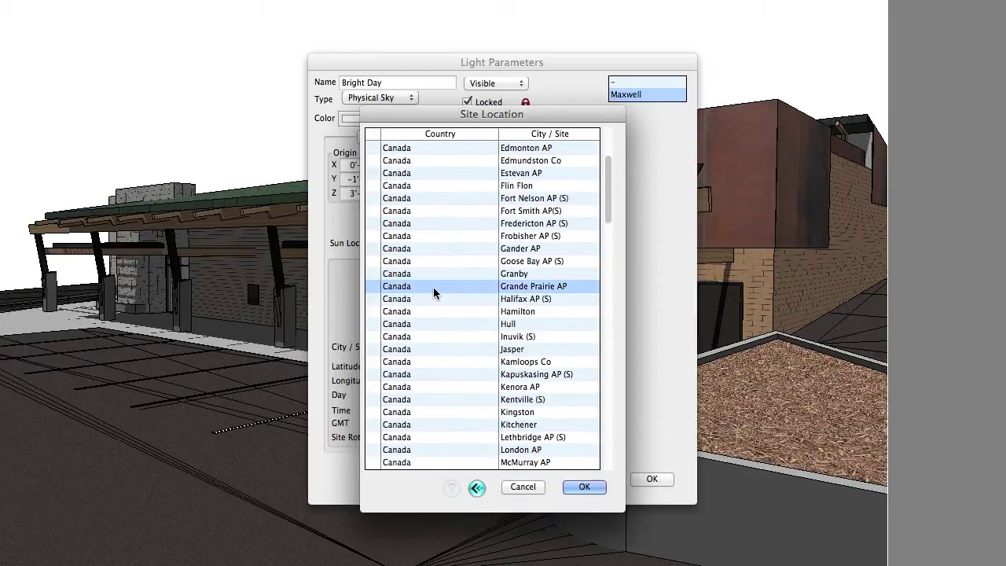
drag(606, 222, 608, 393)
click(522, 299)
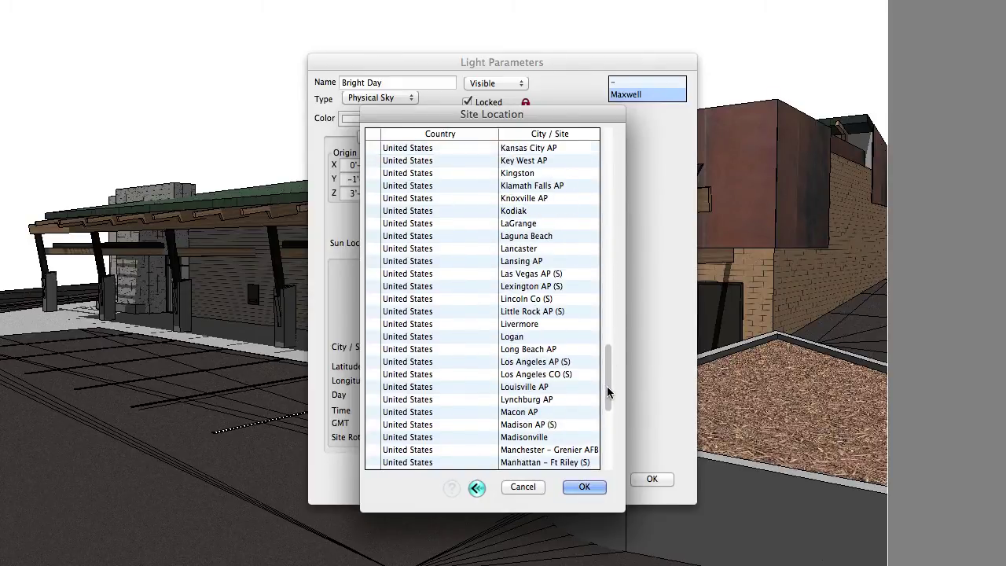
click(534, 363)
click(584, 487)
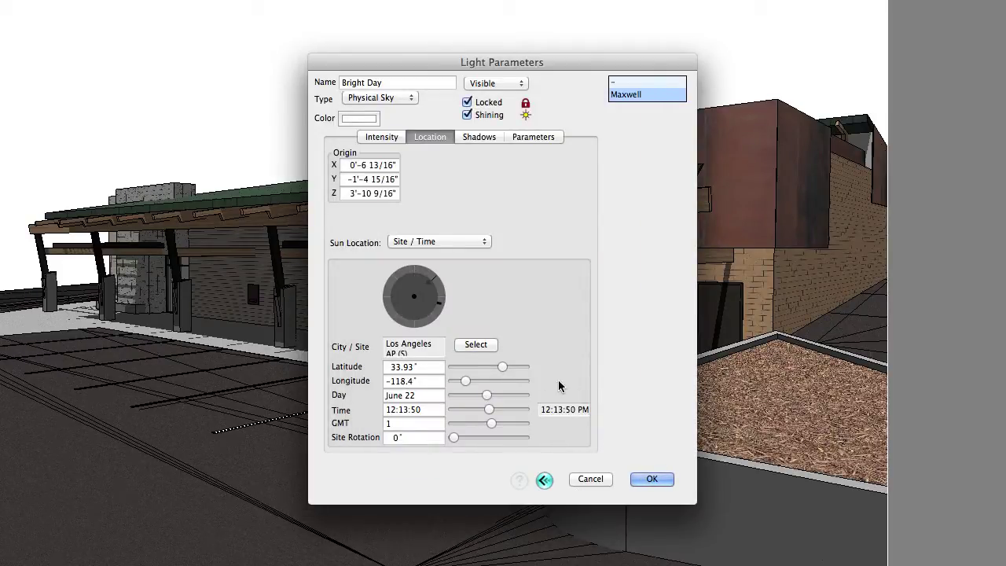
Step: Change the Bright Day light's site location to E Fort Lauderdale, United States
double_click(420, 367)
key(Tab)
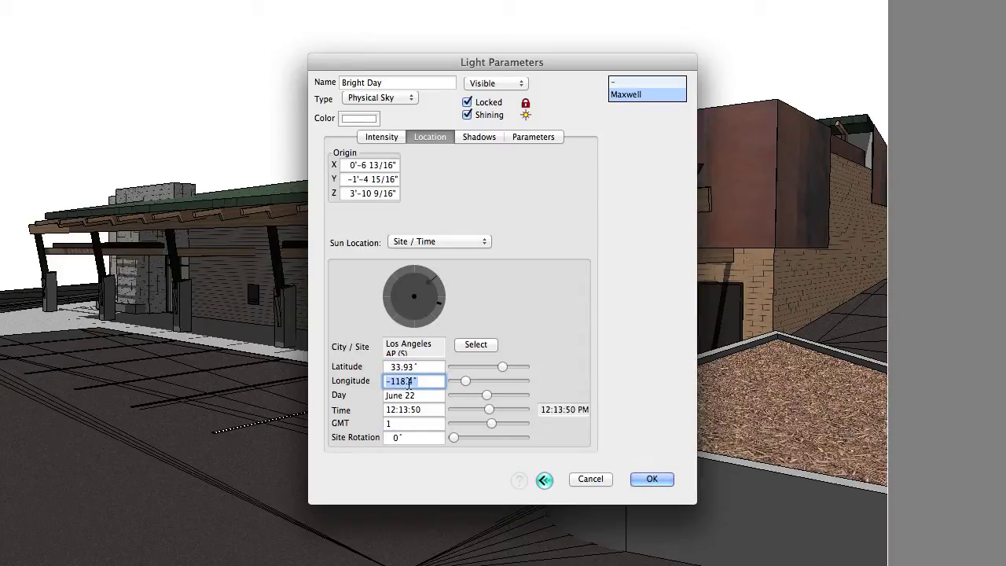
click(477, 345)
drag(606, 187, 605, 357)
click(512, 375)
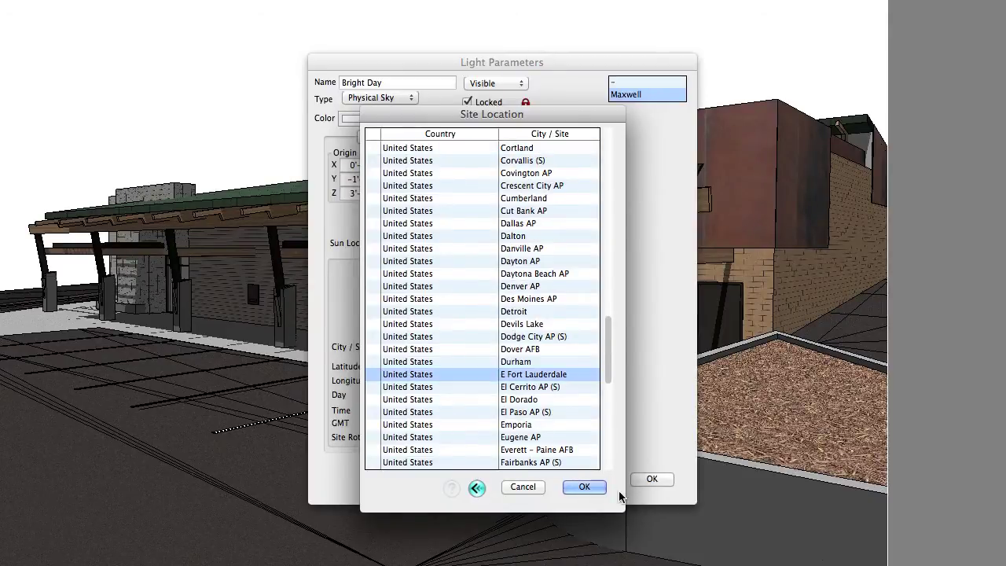
click(590, 488)
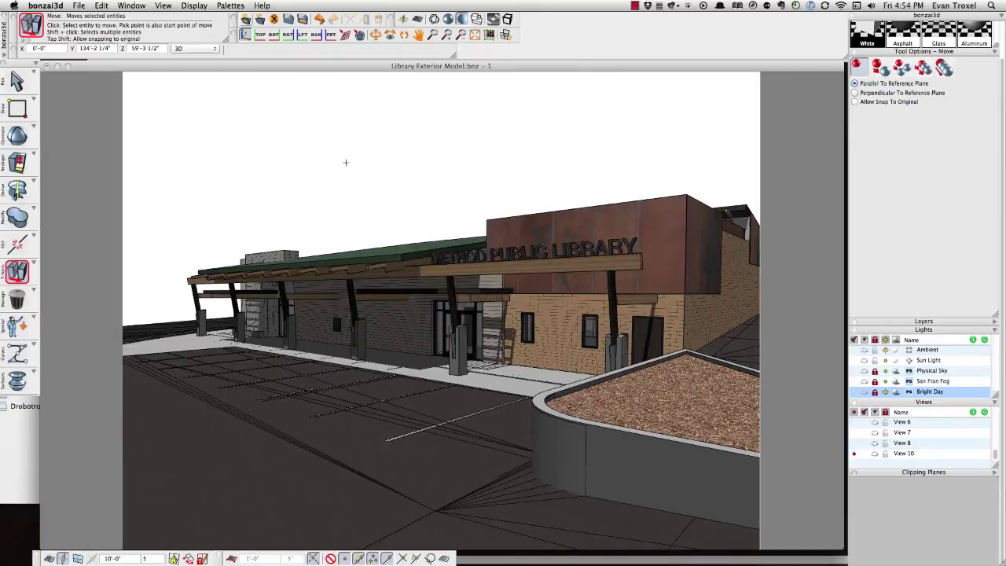
Step: Split the model window into multi view, switch the perspective view to plain shaded display, and frame the whole site in the top view
click(135, 5)
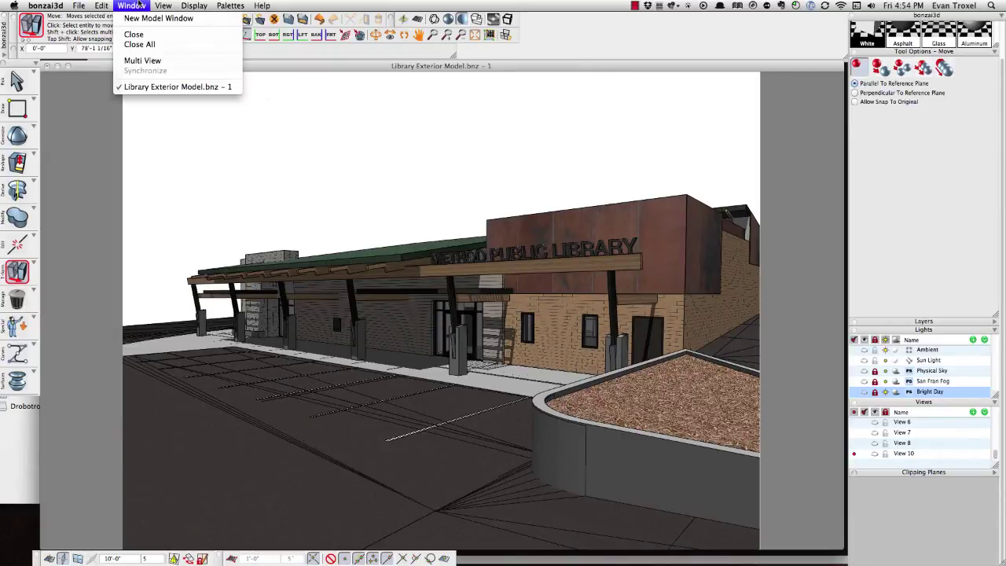
click(141, 61)
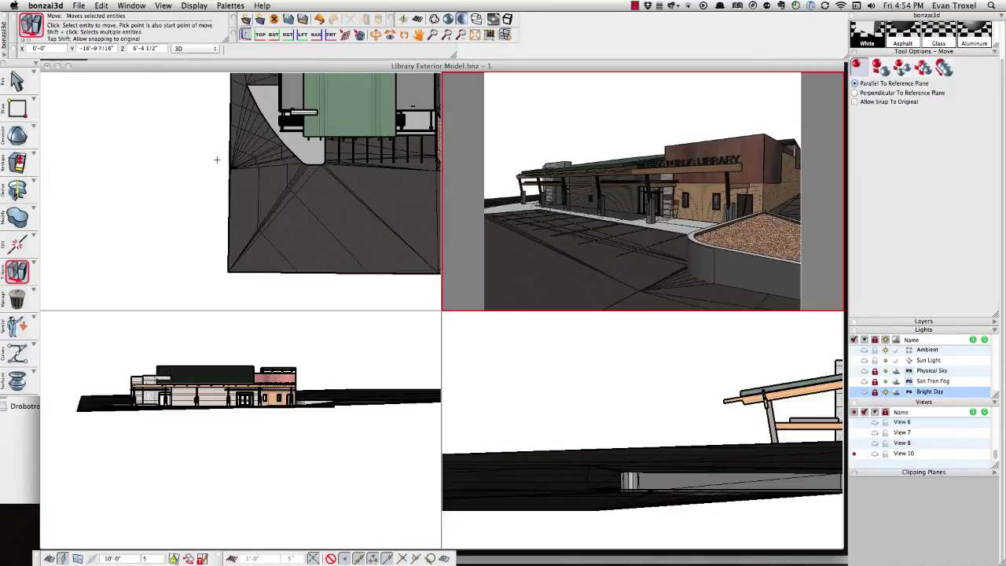
click(447, 20)
click(196, 177)
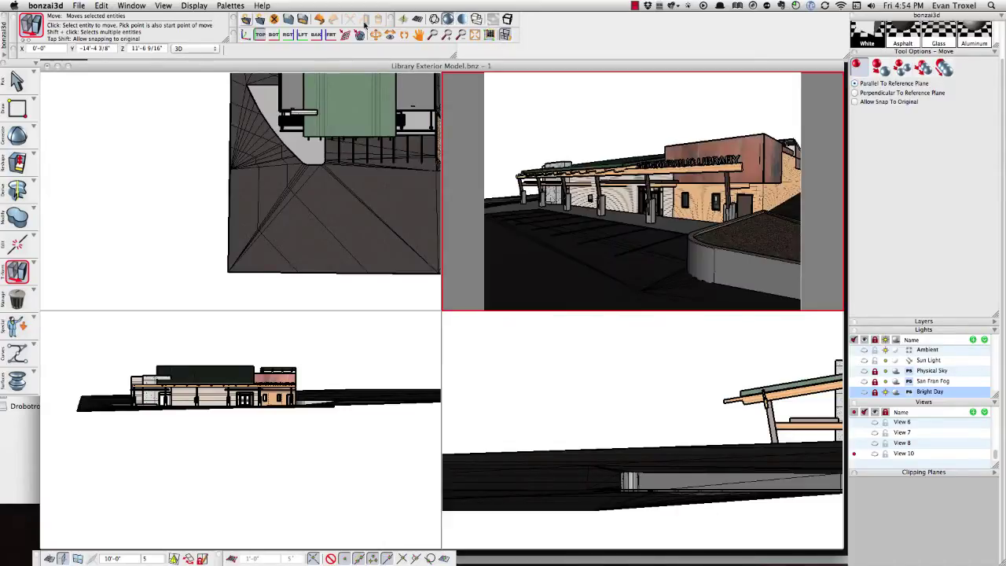
click(448, 20)
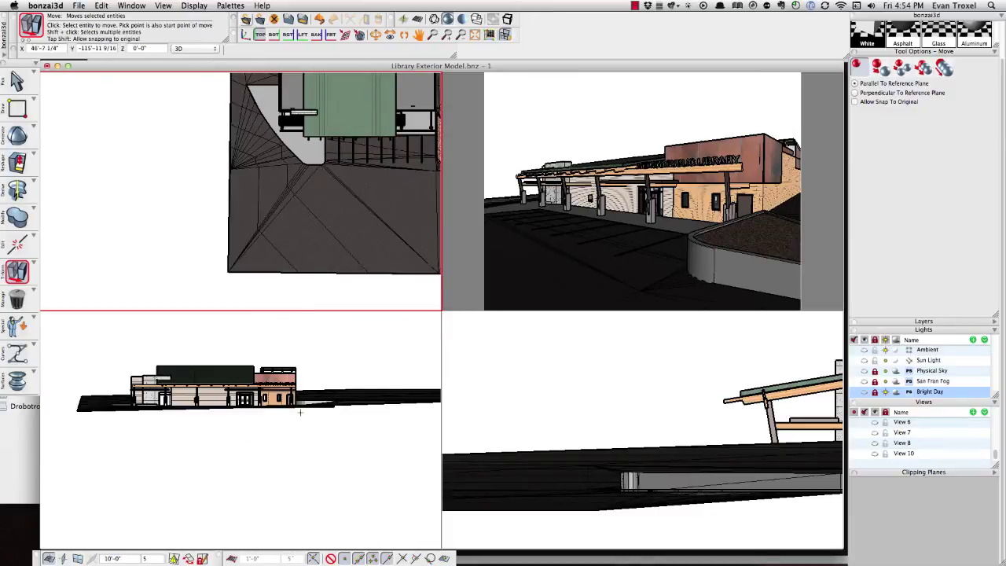
scroll(288, 379, up, 3)
scroll(288, 229, down, 5)
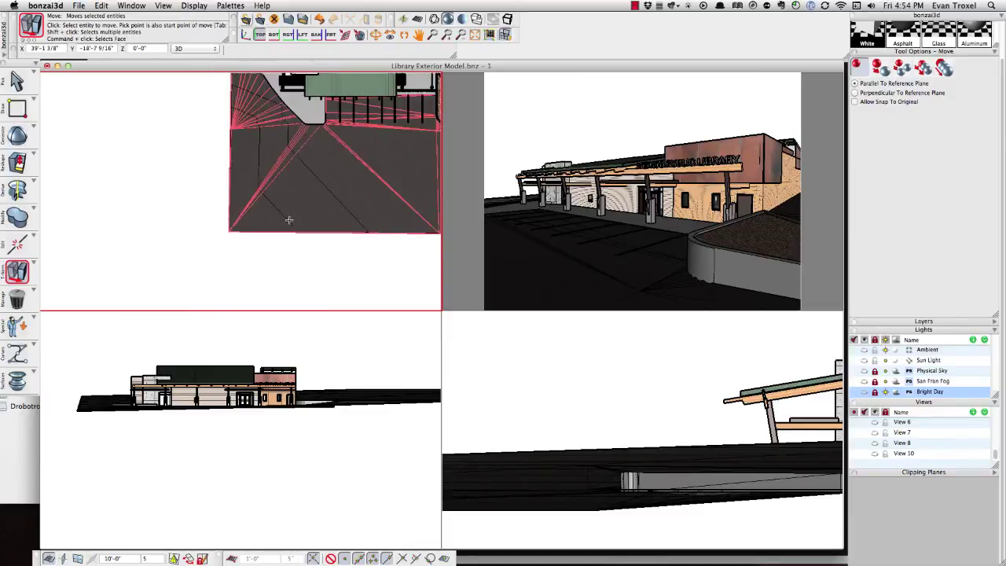
middle_drag(315, 246, 233, 251)
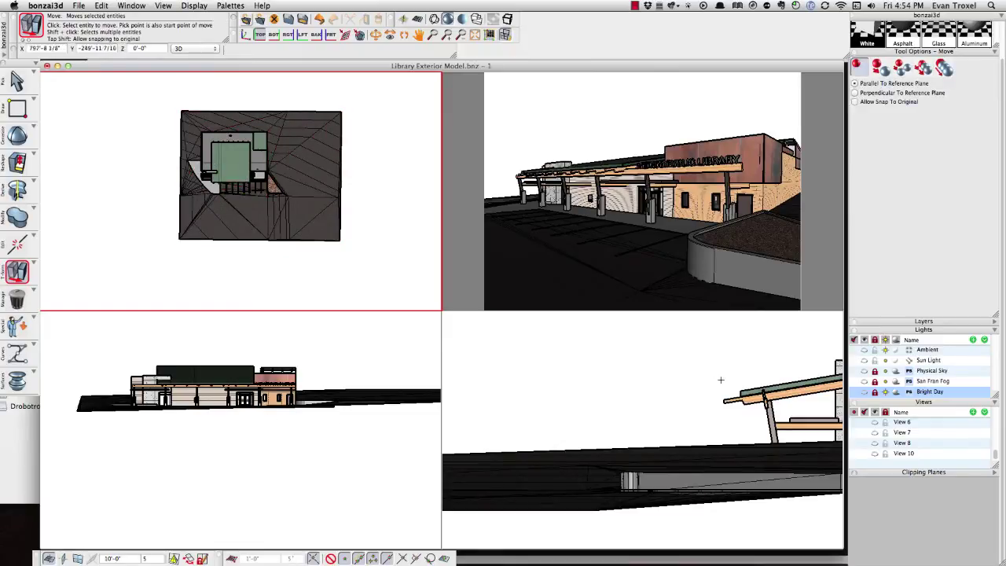
Step: Fit the whole building in the side view and set it to Right Side (+YZ)
click(637, 416)
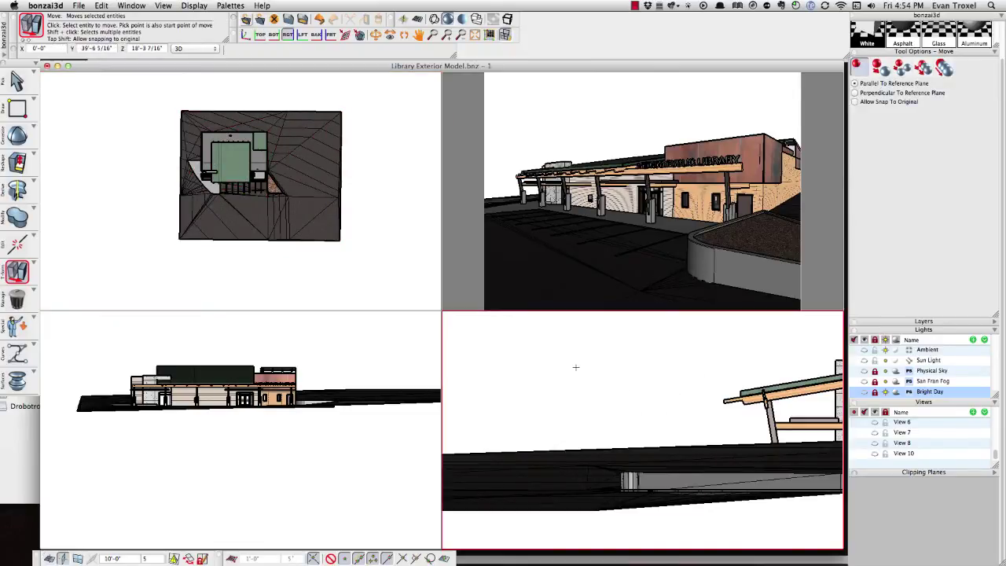
scroll(569, 380, down, 5)
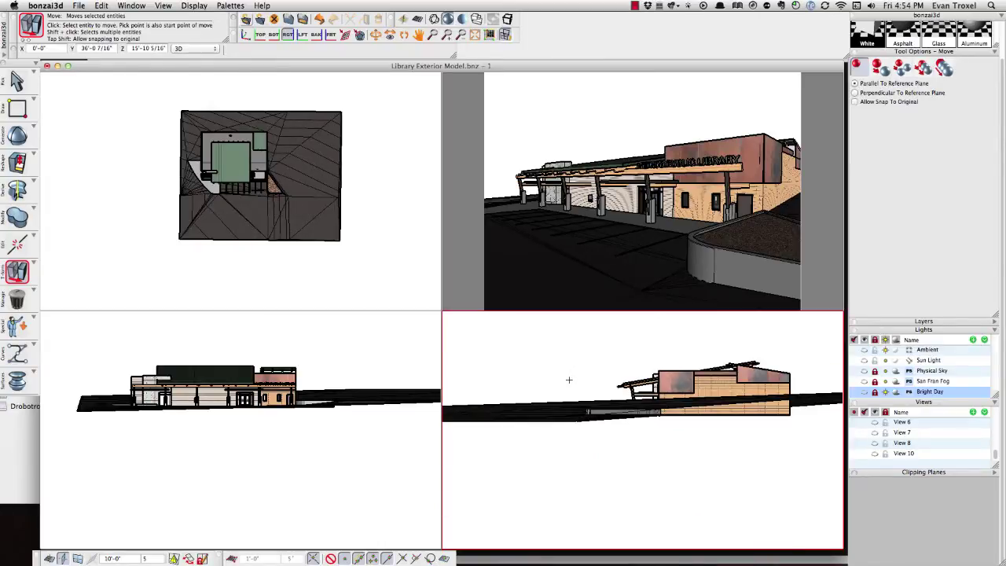
middle_drag(623, 357, 596, 402)
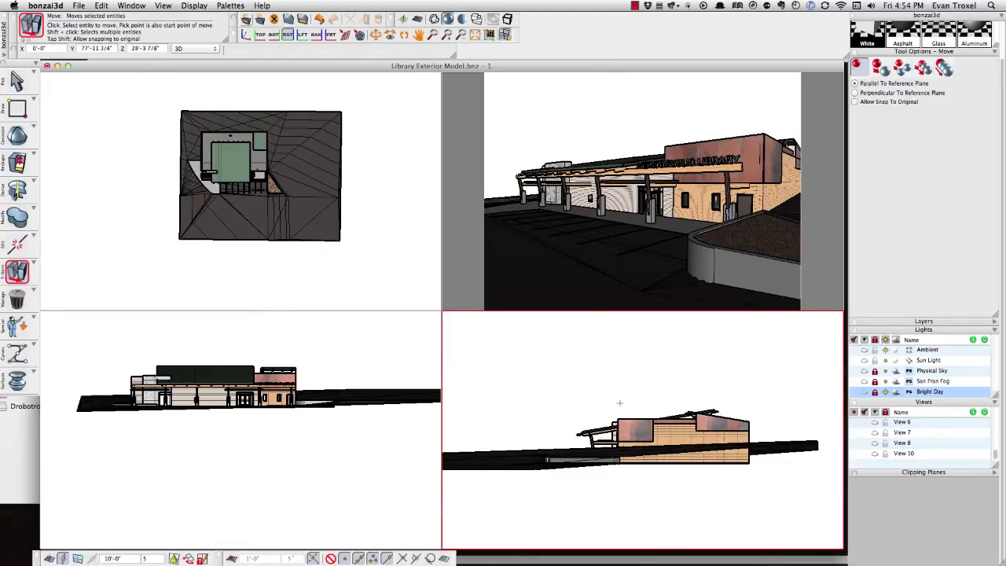
mouse_move(616, 400)
middle_down()
mouse_move(656, 433)
mouse_move(666, 424)
mouse_move(605, 403)
mouse_move(646, 404)
mouse_move(625, 397)
middle_up()
click(164, 5)
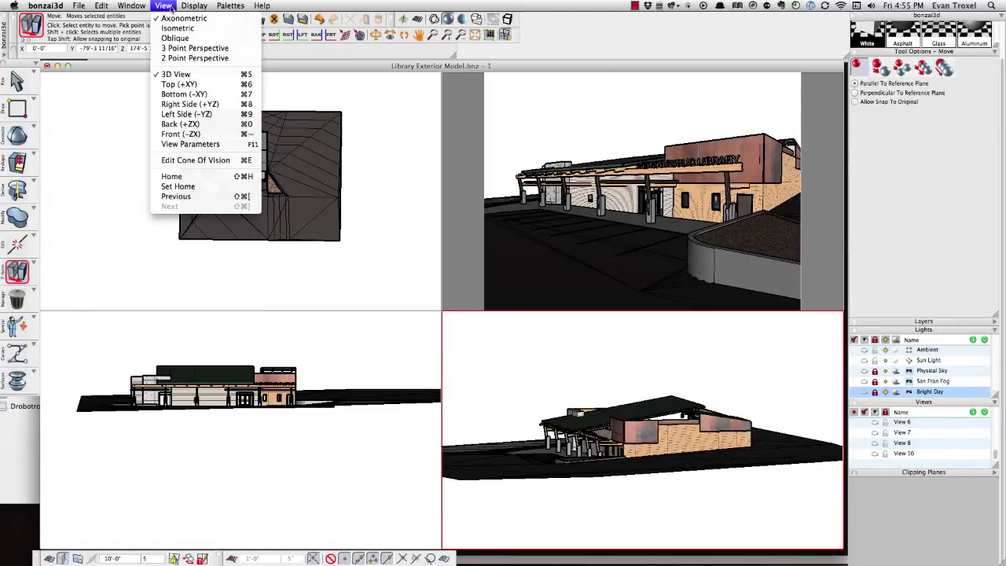
click(179, 104)
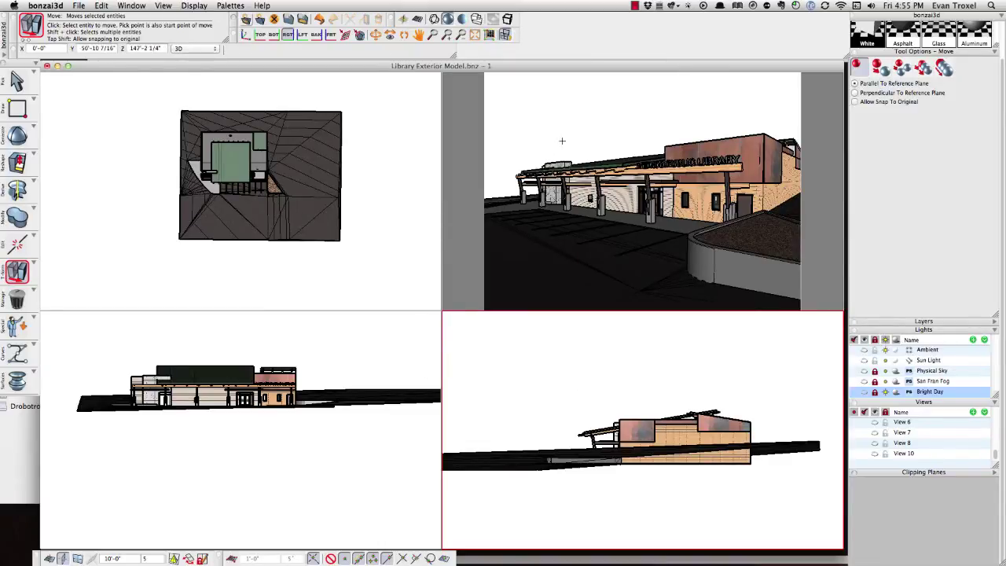
Step: Restore the full shaded display with sun shadows in the perspective view
click(390, 220)
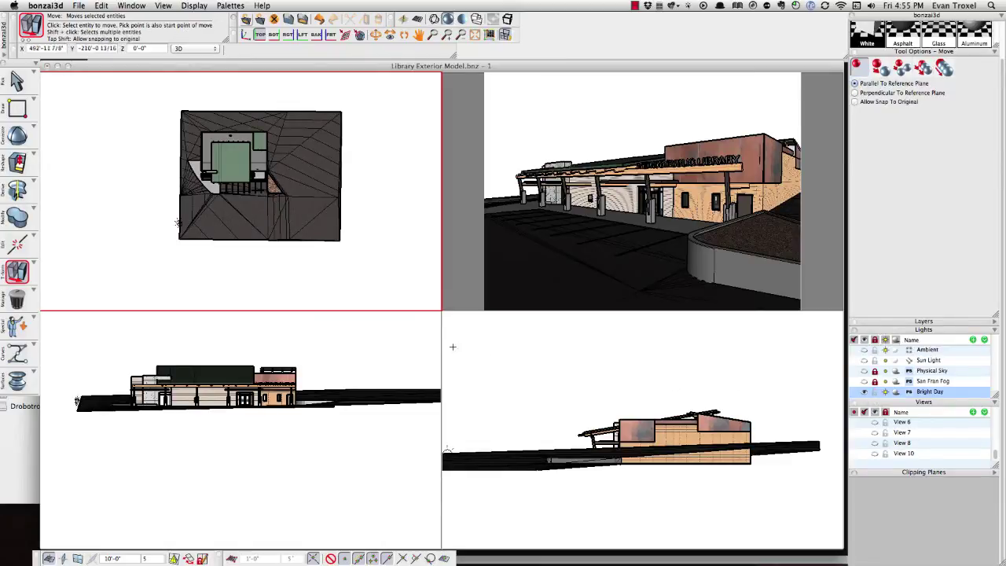
click(506, 82)
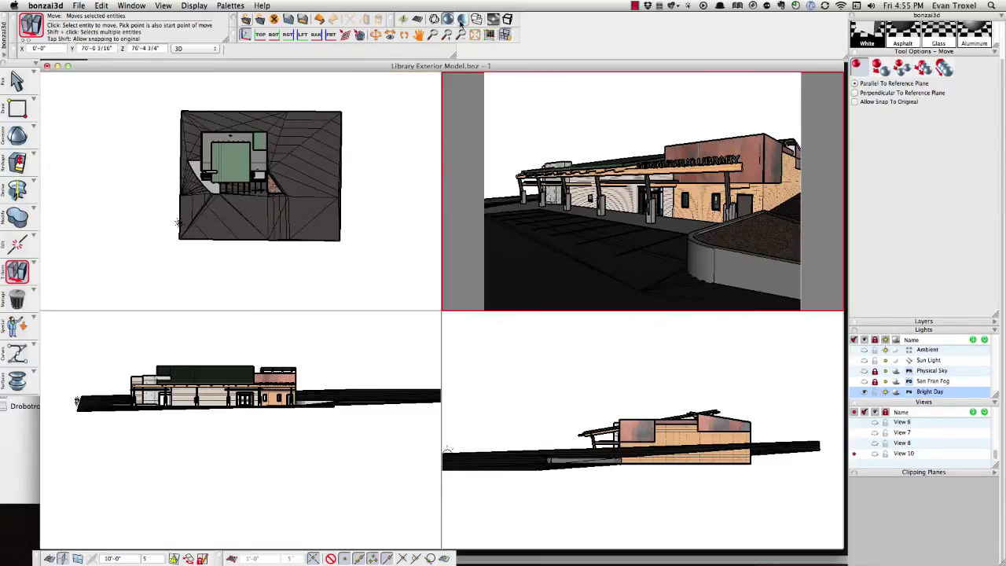
click(462, 21)
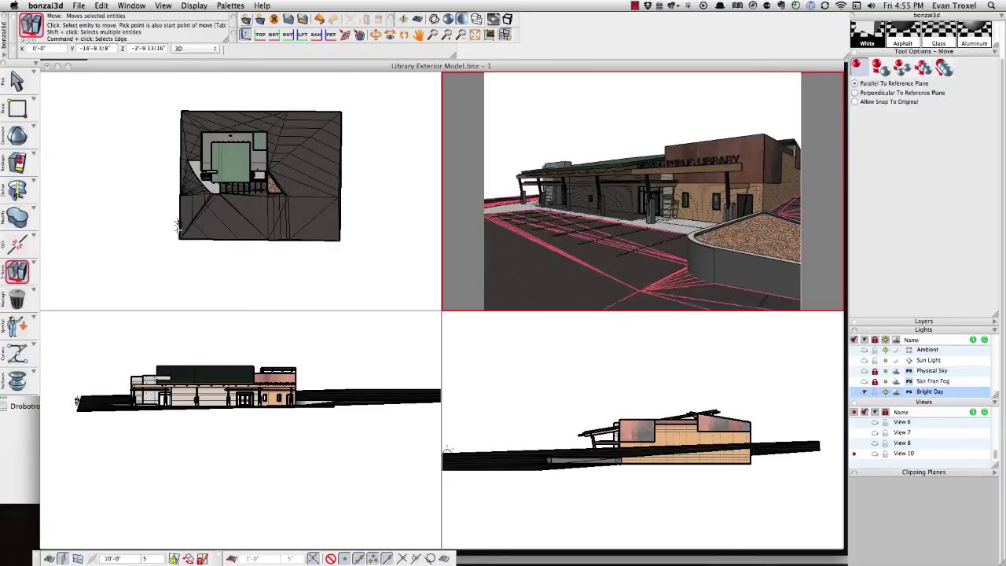
Step: Move the Bright Day light's origin up to a height of about 42'-8" in the front view
click(76, 402)
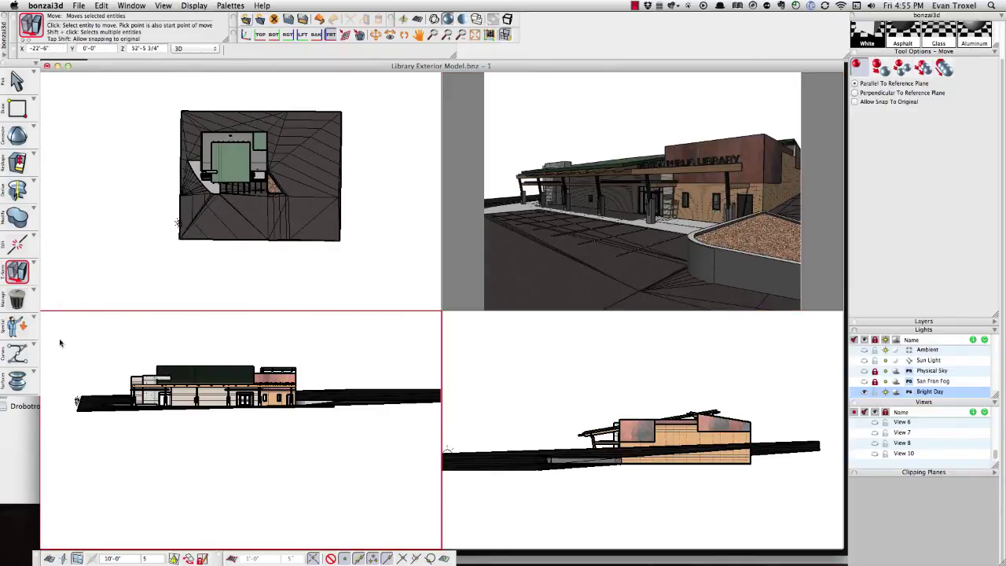
click(77, 401)
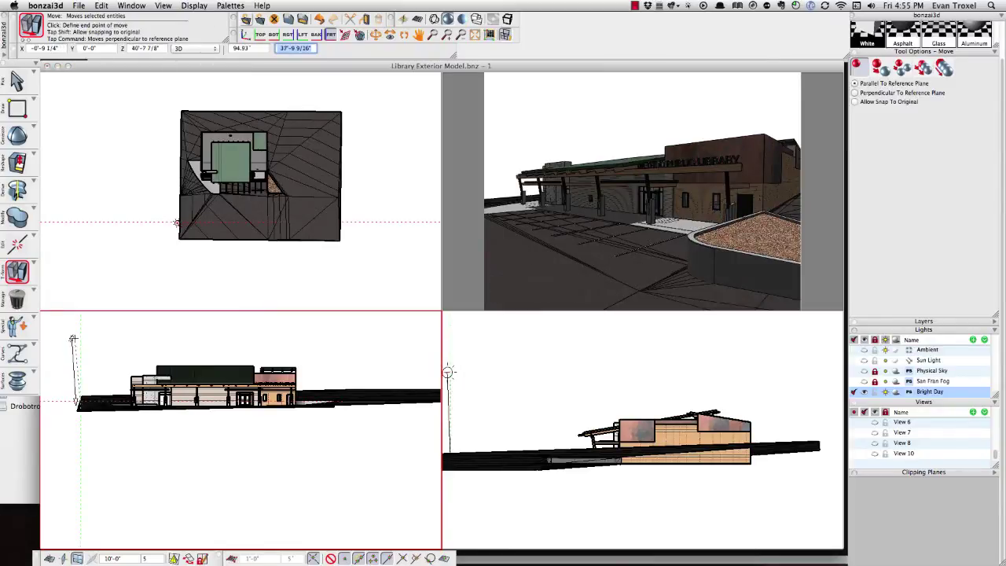
click(71, 336)
Step: Move the Bright Day light's origin about 24' horizontally away from the building in the right side view
click(551, 403)
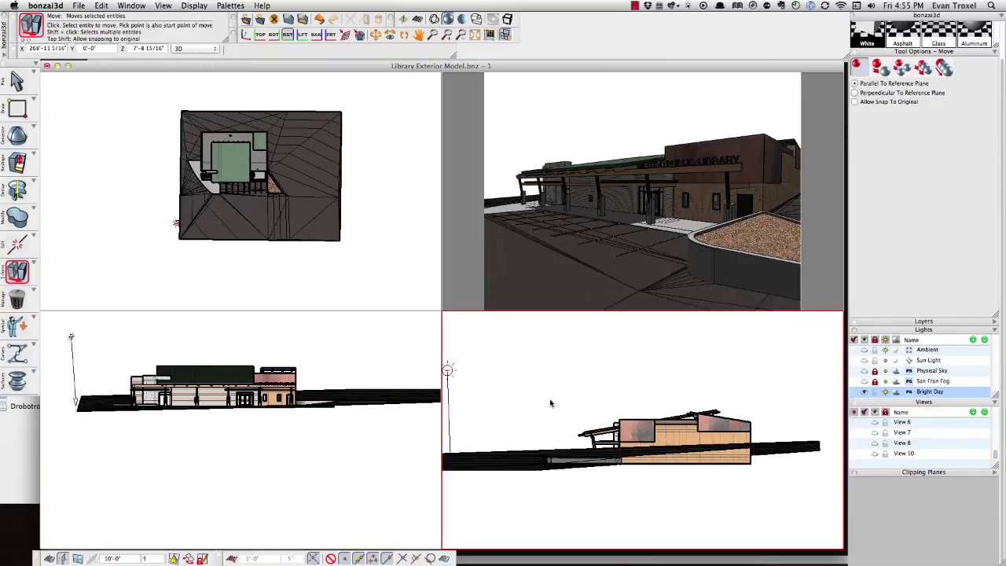
middle_drag(526, 392, 599, 395)
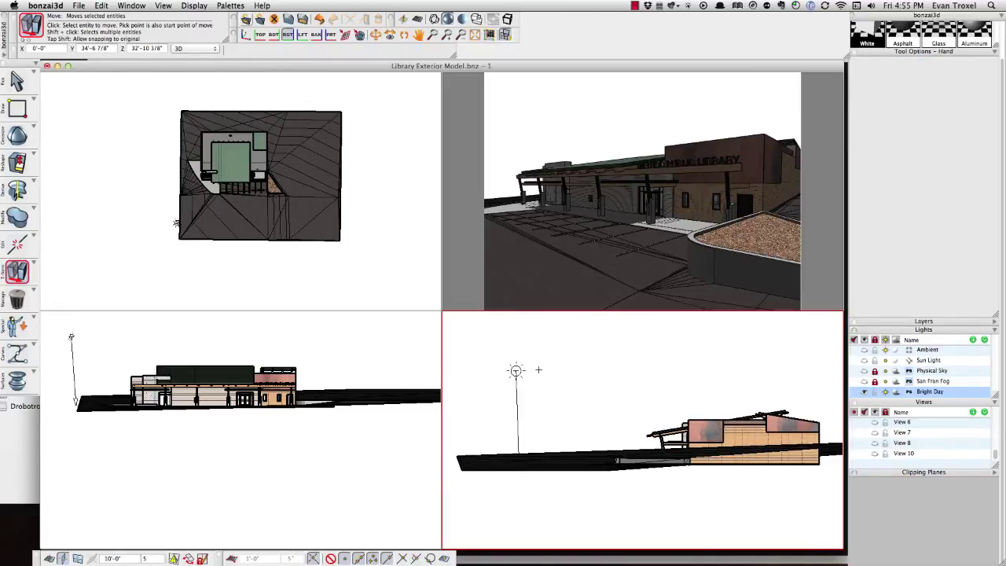
click(515, 370)
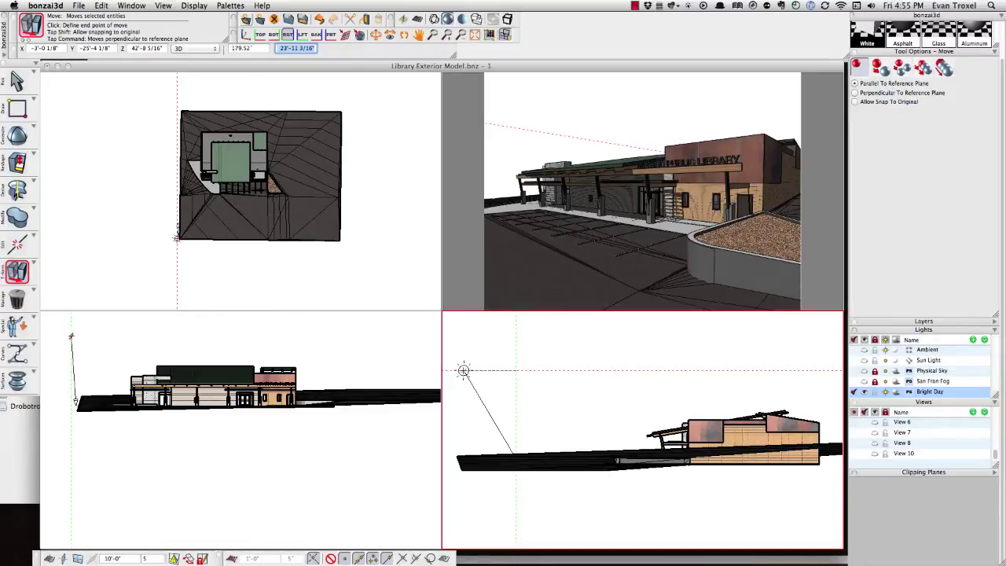
click(462, 370)
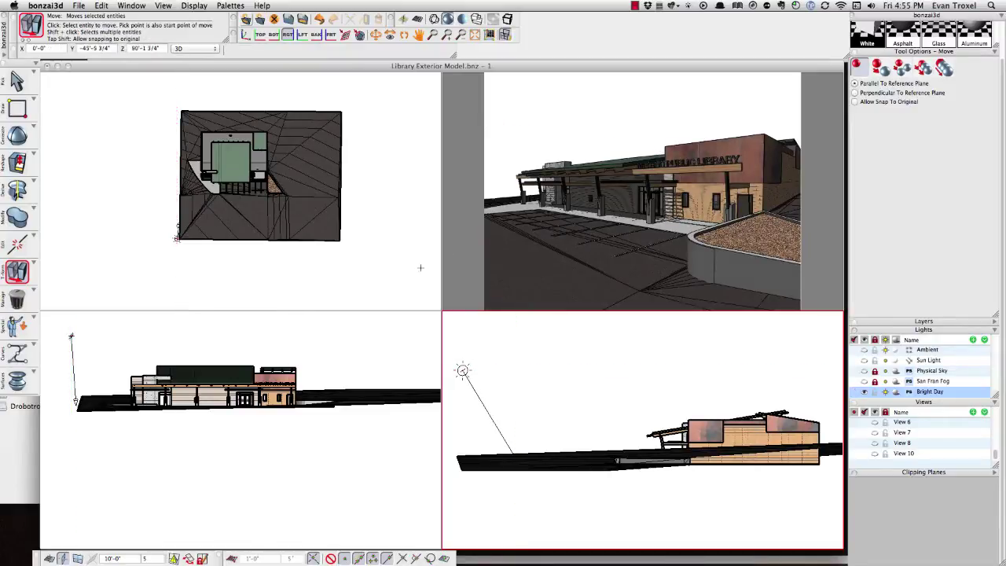
Step: Move the Bright Day light's origin diagonally out beyond the site's front corner in the top view, to about X -151'-6", Y -88'-0"
click(168, 245)
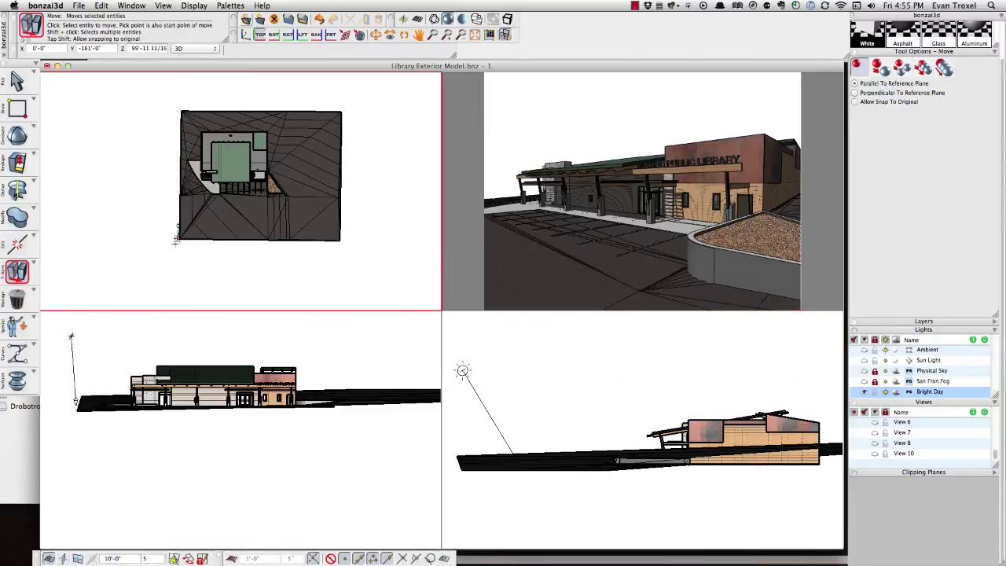
click(178, 237)
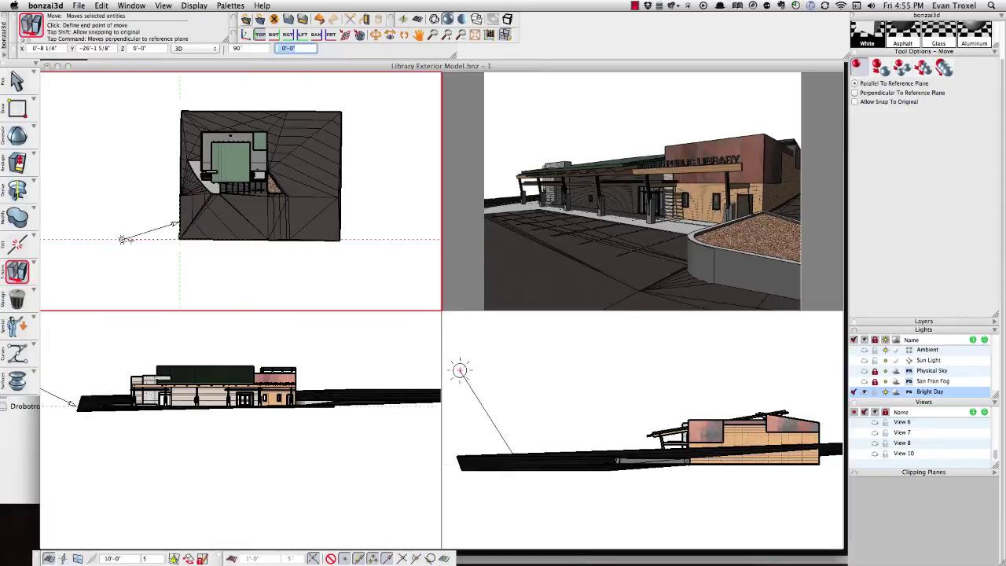
click(134, 239)
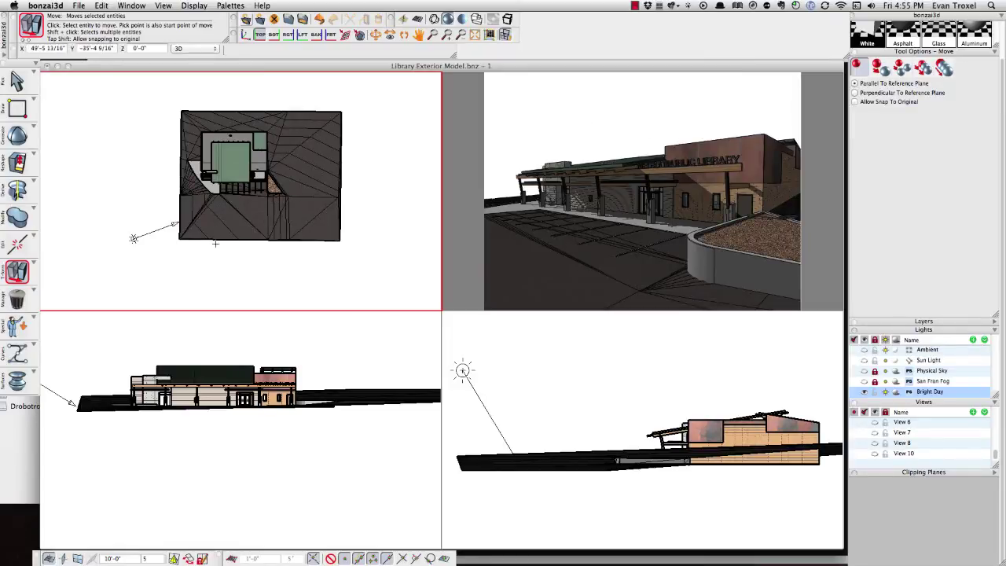
click(135, 238)
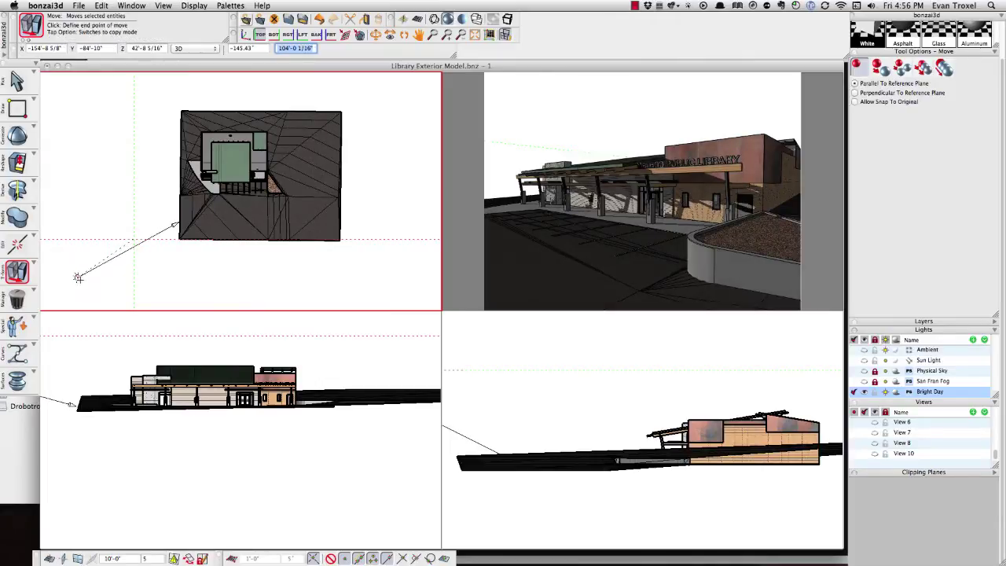
click(79, 279)
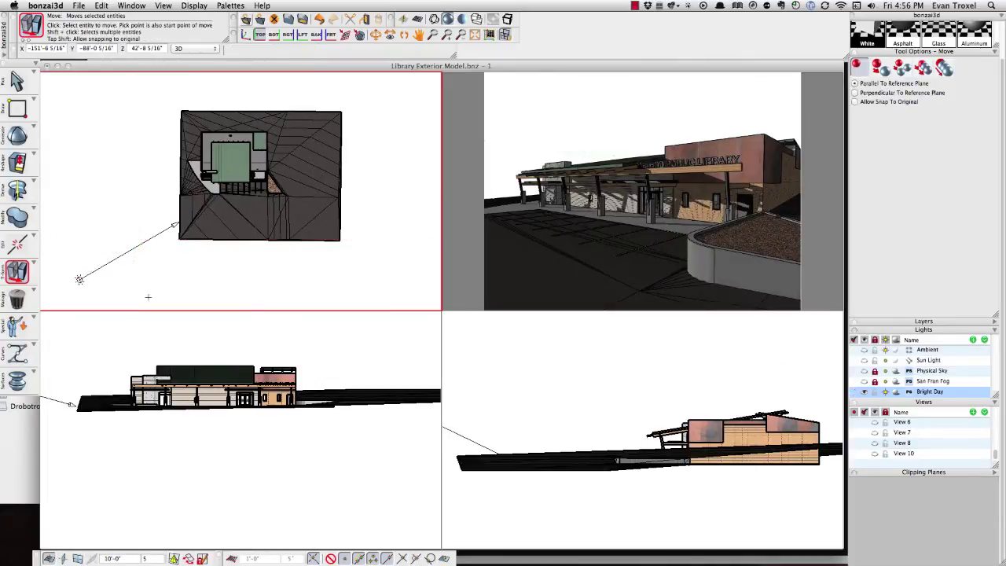
Step: Lower the Bright Day light's origin slightly in the front view, keeping its horizontal position
click(134, 355)
middle_drag(135, 355, 368, 386)
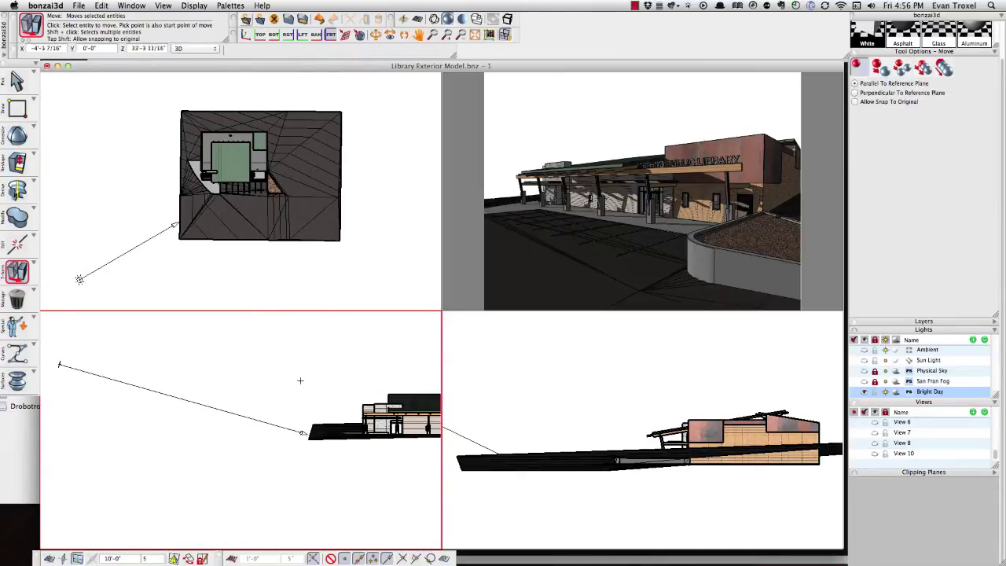
click(77, 369)
click(59, 364)
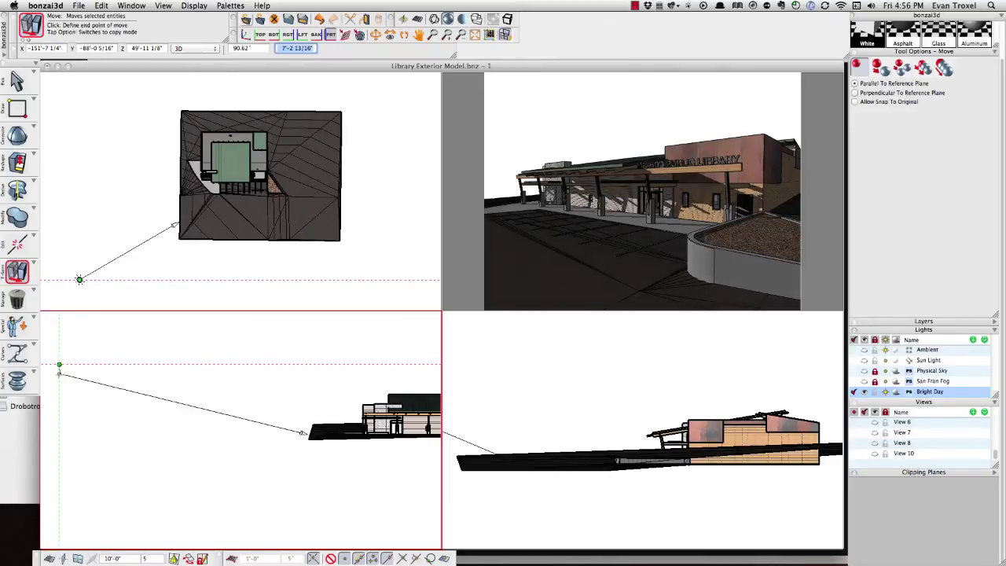
click(59, 364)
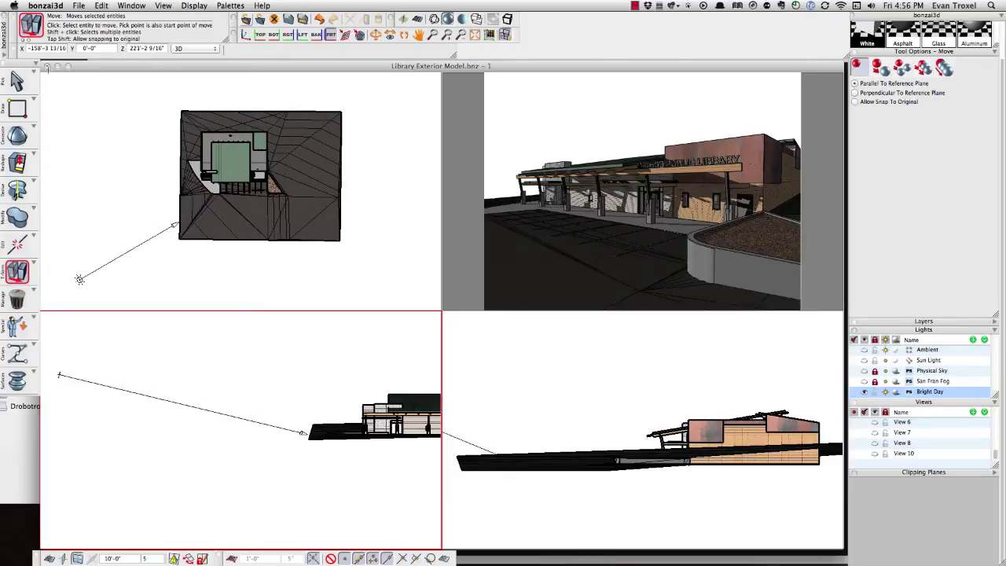
Step: Return from multi view to the single perspective view and open the Maxwell Render options
click(547, 120)
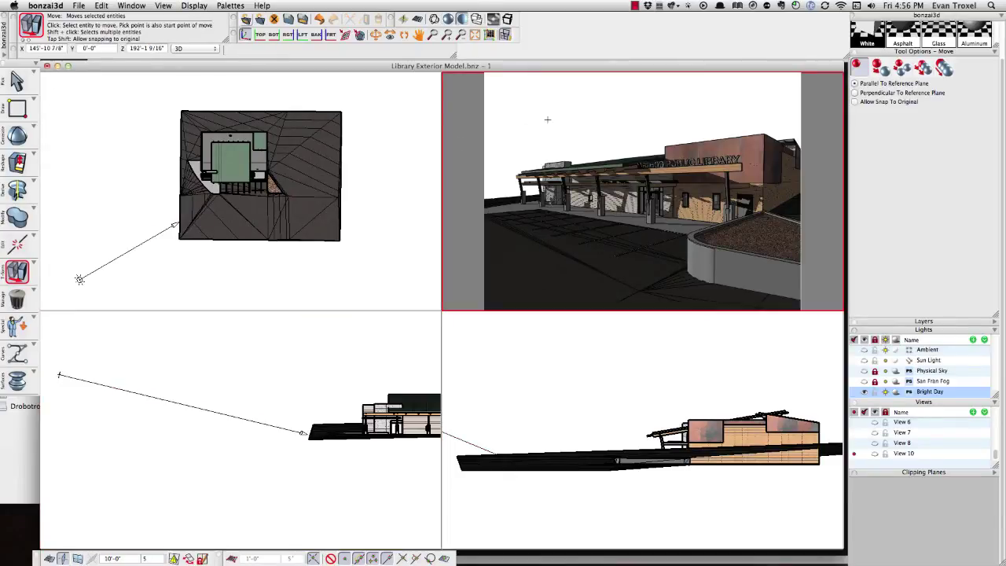
click(131, 5)
click(133, 5)
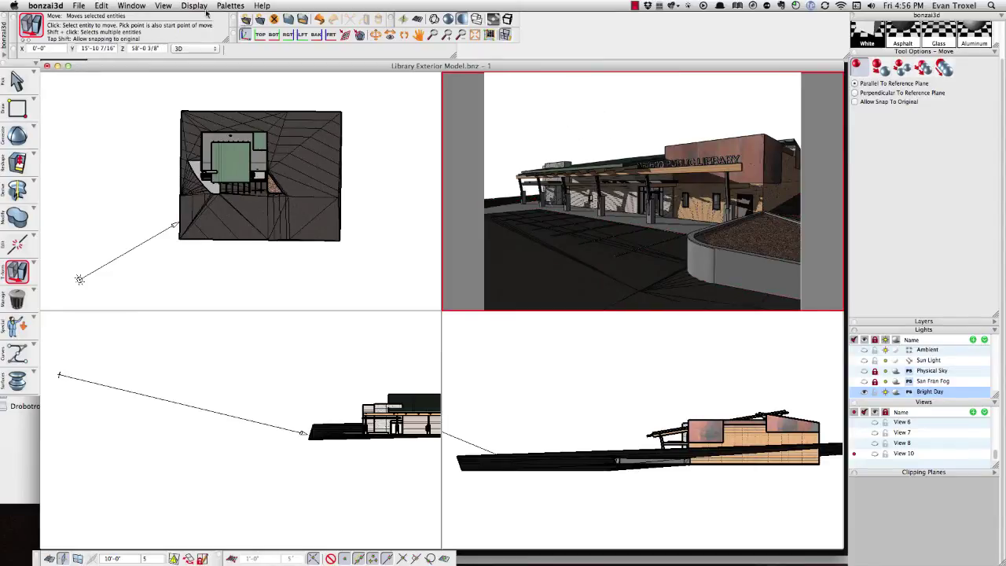
click(132, 5)
click(142, 61)
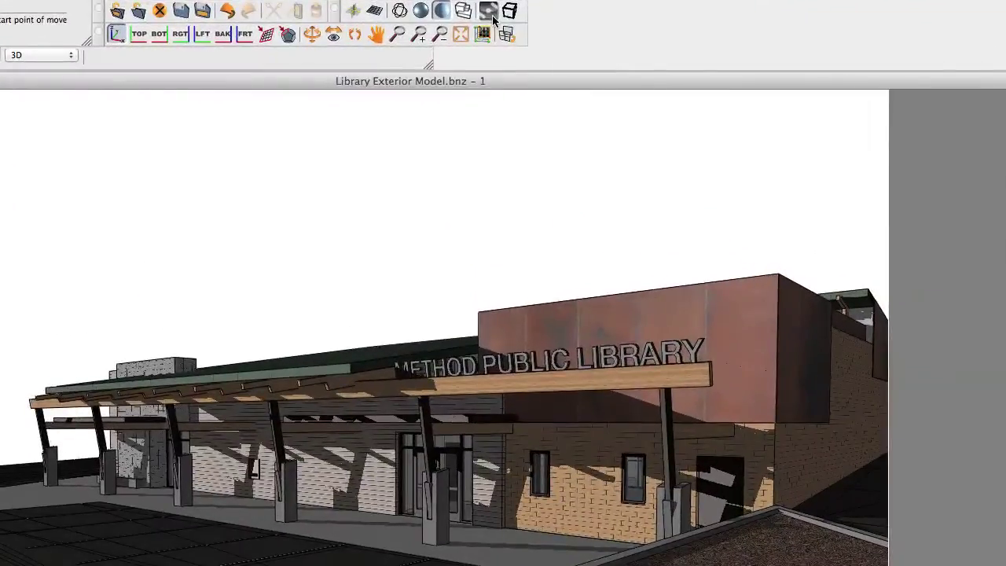
click(495, 20)
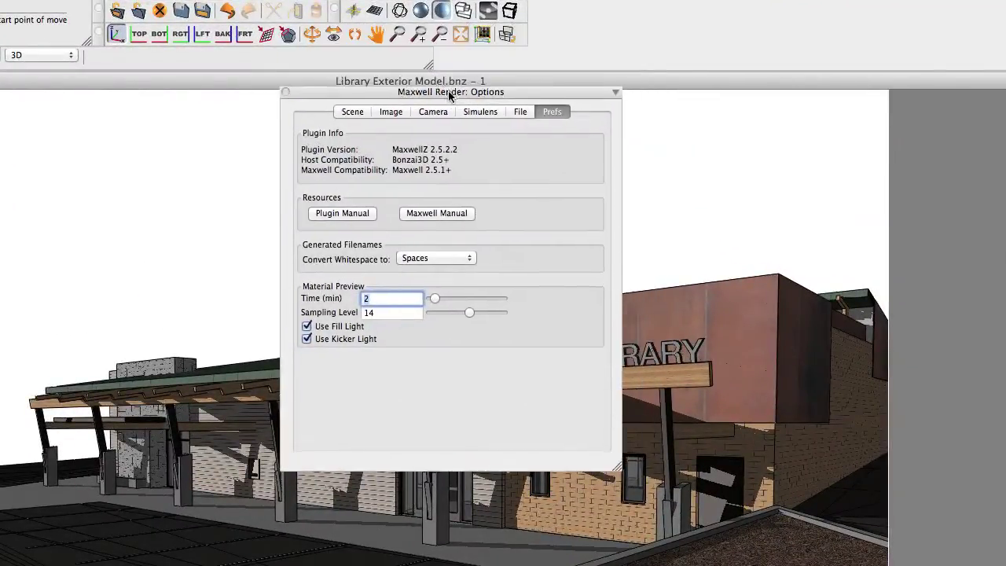
Step: Set the Maxwell output file paths to Automatic and start the Maxwell render of the library view
click(520, 112)
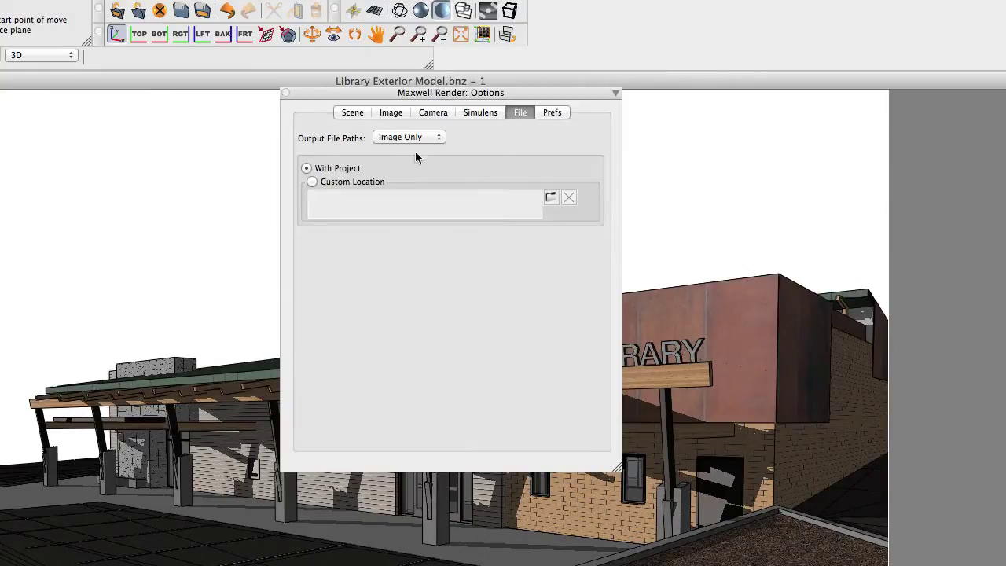
click(415, 137)
click(409, 117)
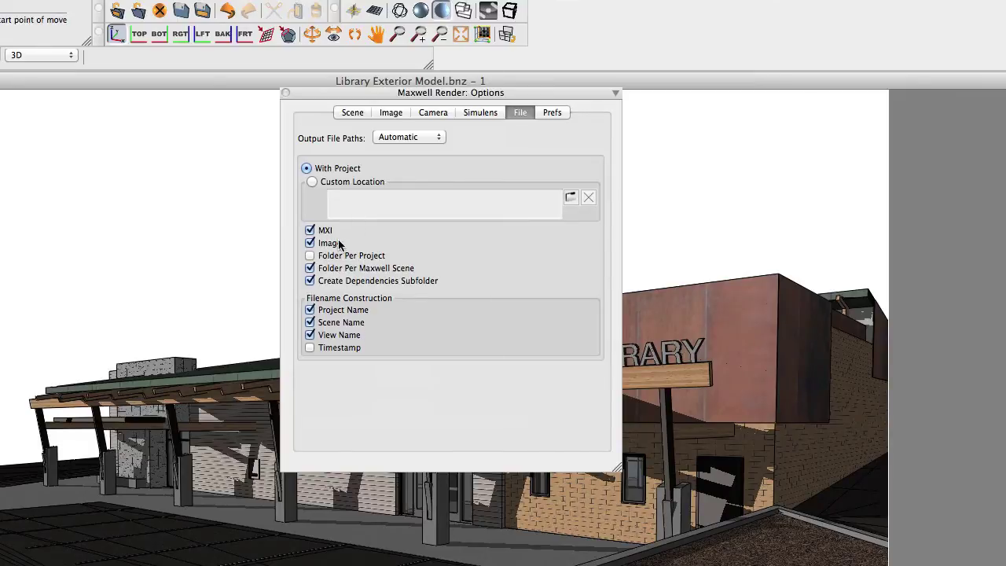
click(285, 93)
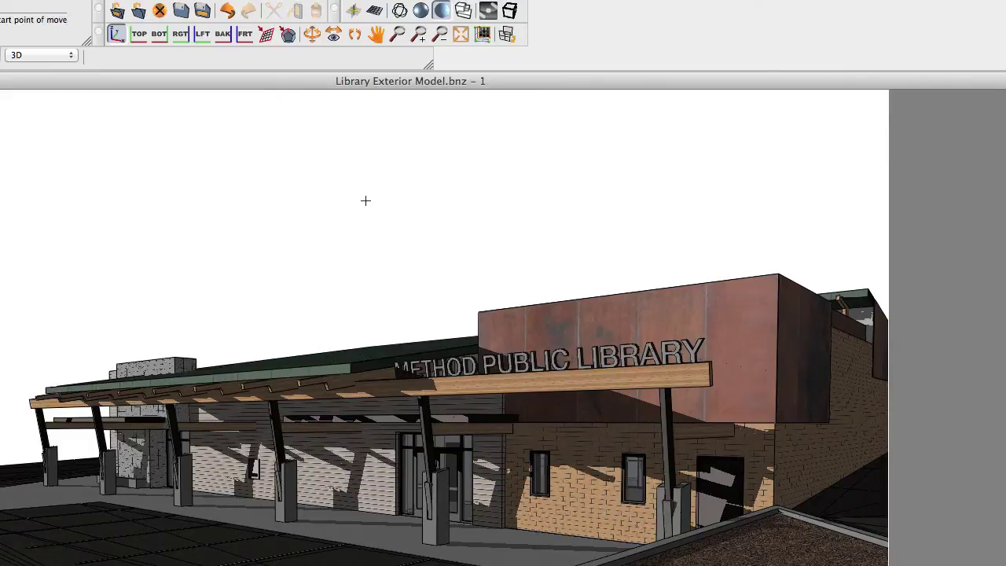
click(487, 12)
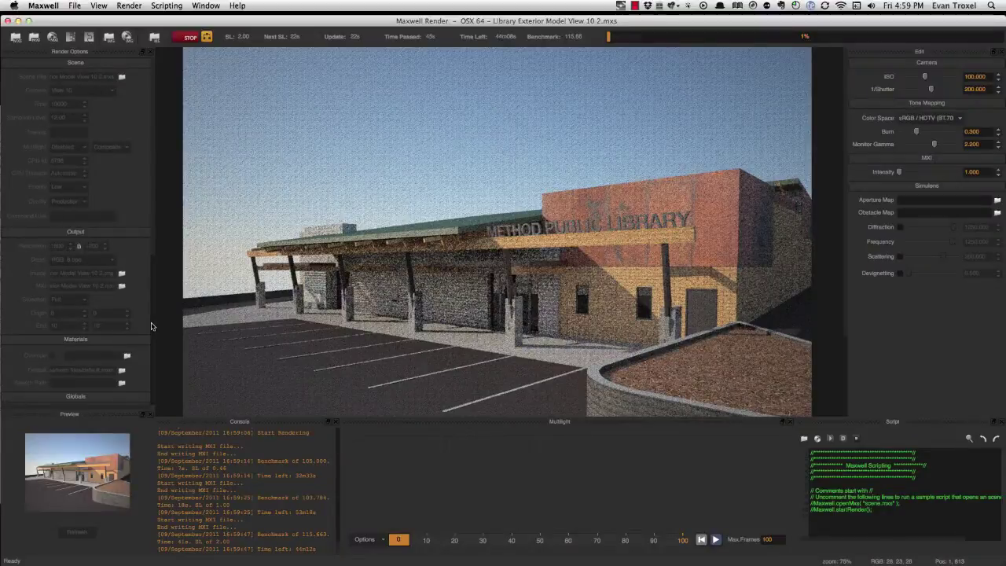
Step: Brighten the running render by raising the camera ISO to 187
scroll(110, 269, down, 5)
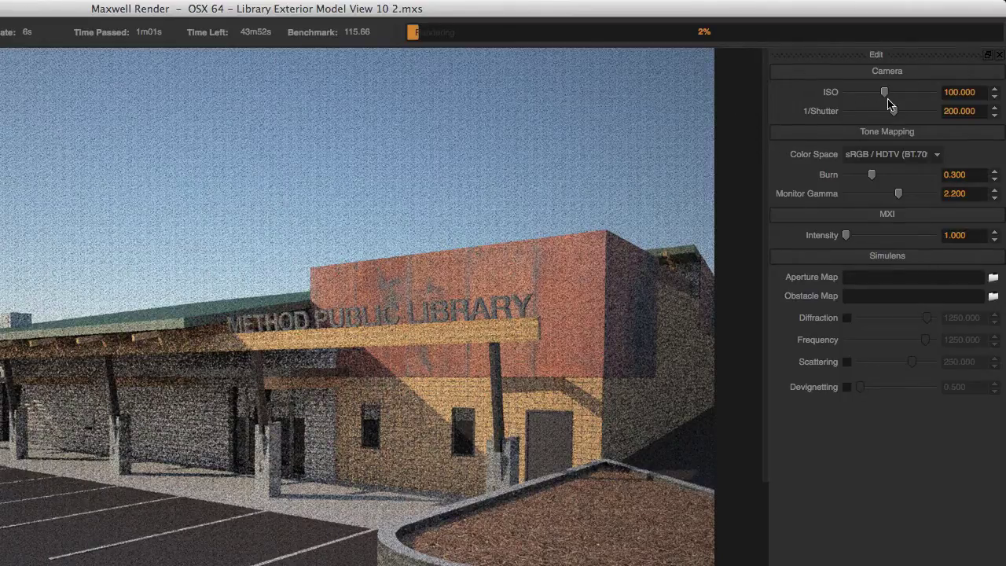
drag(884, 93, 929, 77)
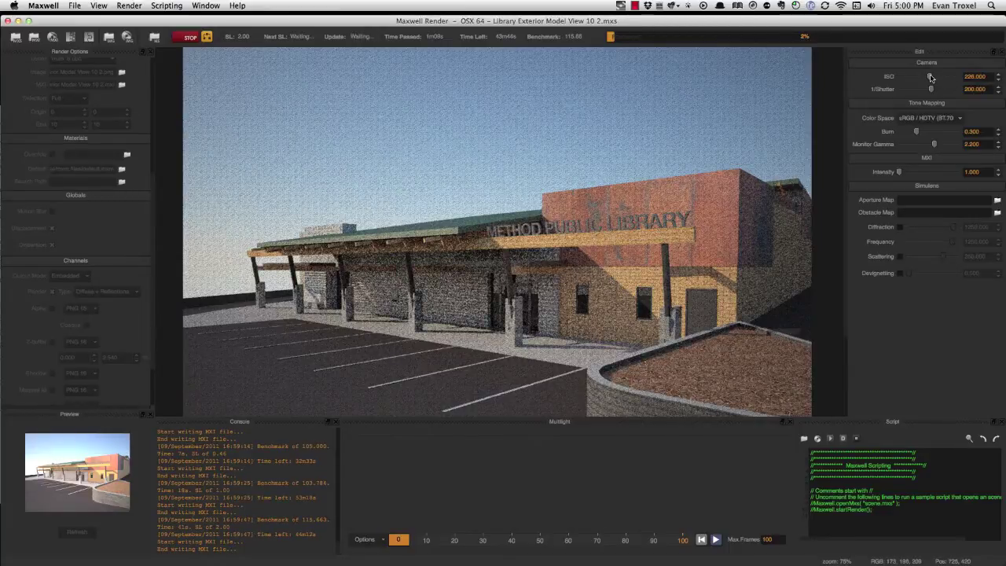
mouse_move(929, 77)
mouse_down()
mouse_move(918, 76)
mouse_move(930, 76)
mouse_up()
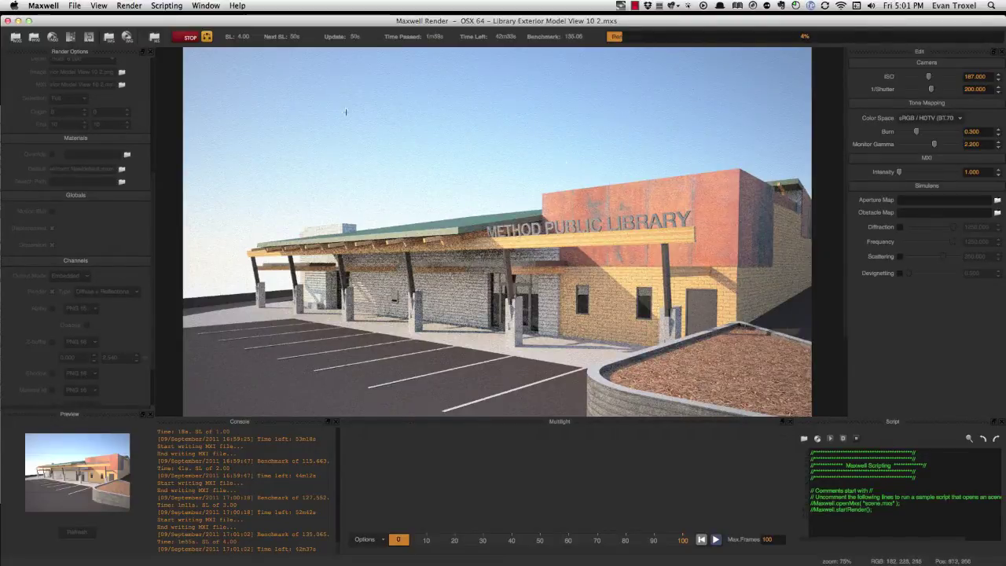
Step: Stop the render and save its image to the Desktop as a PNG named "library sunny golden hour"
click(189, 38)
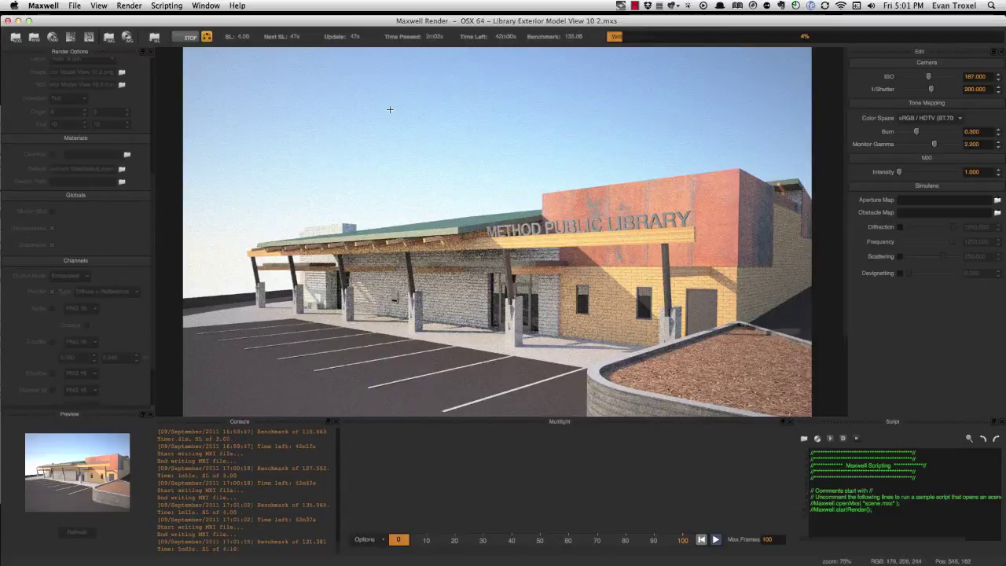
click(81, 6)
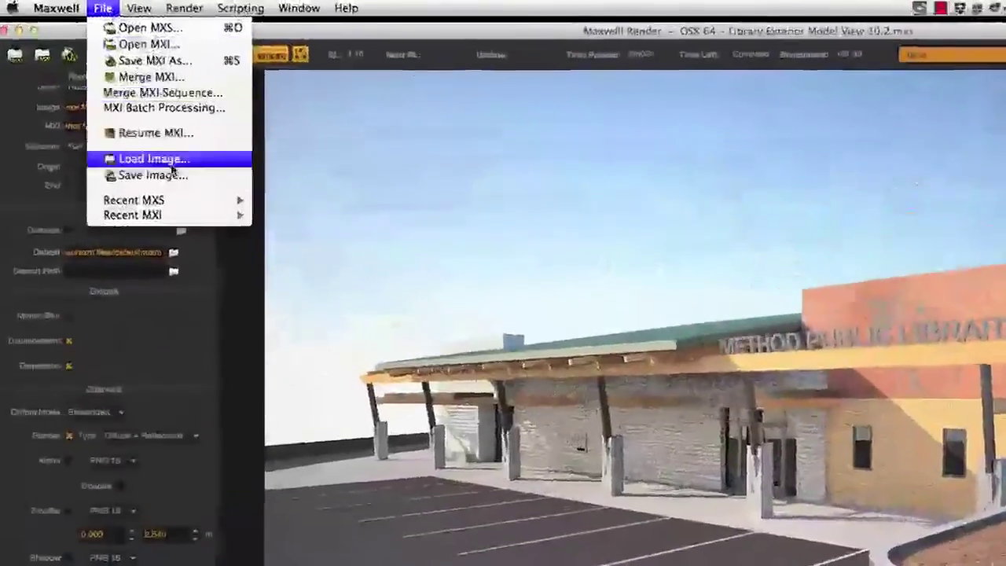
click(215, 177)
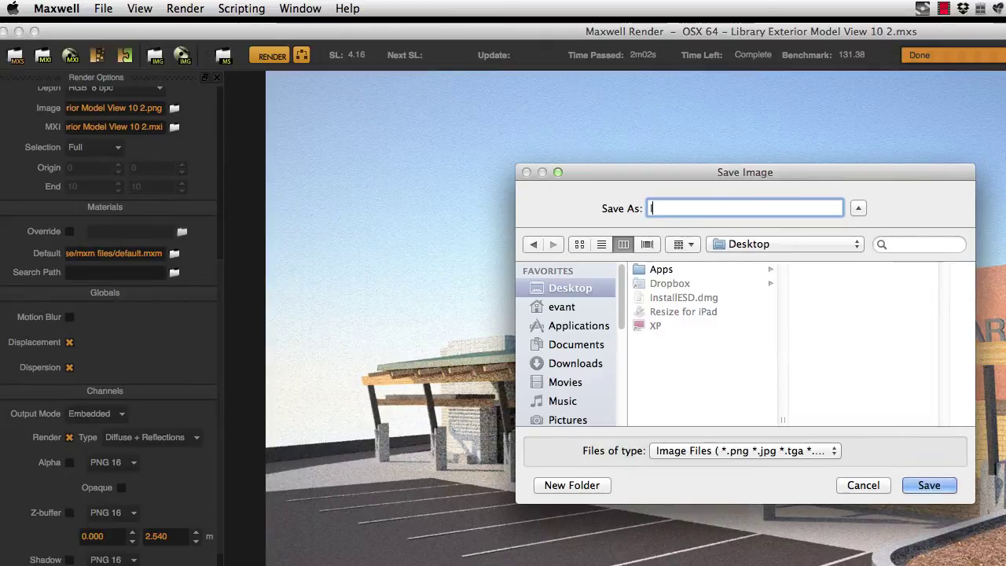
text(library )
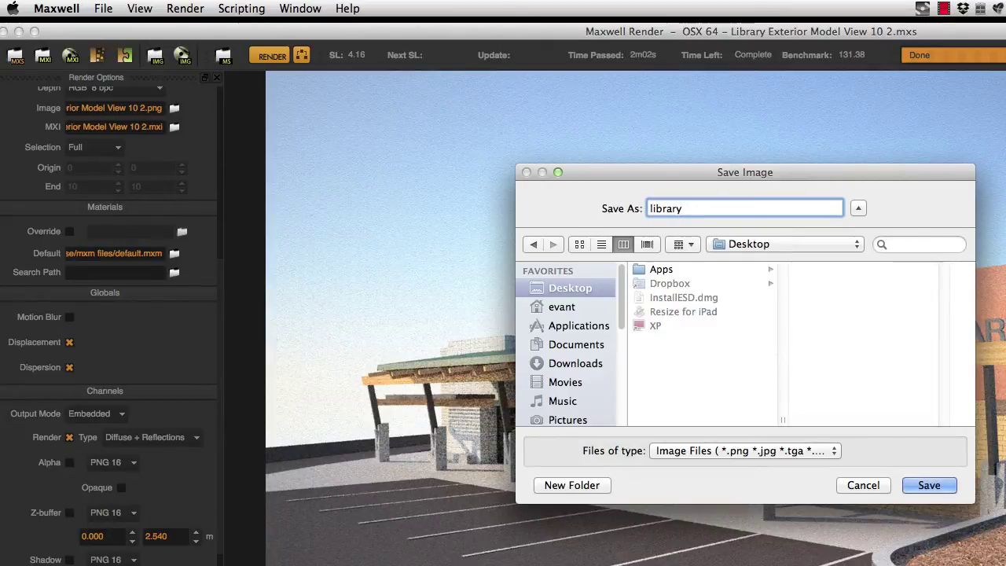
text(sunny golde)
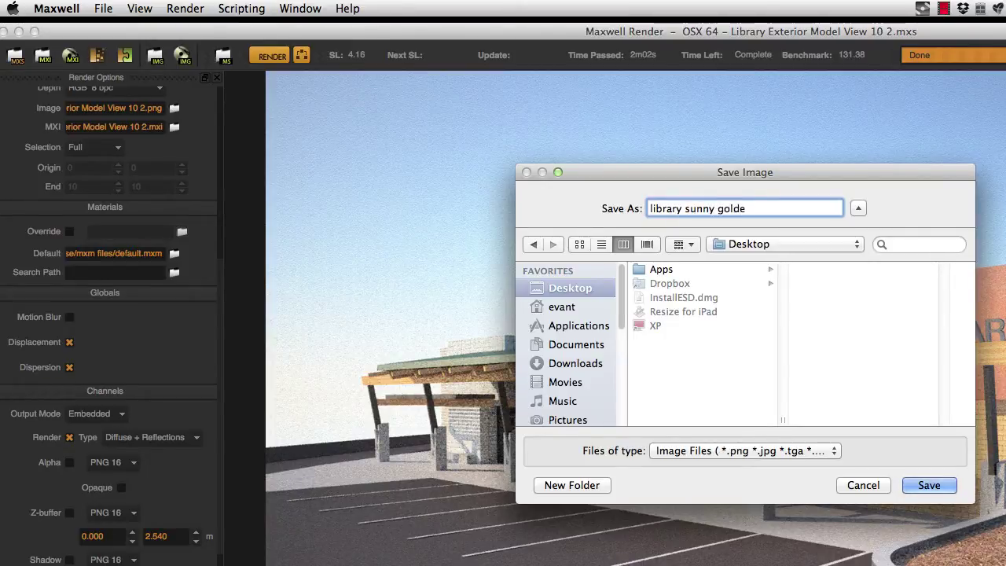
text(n ho)
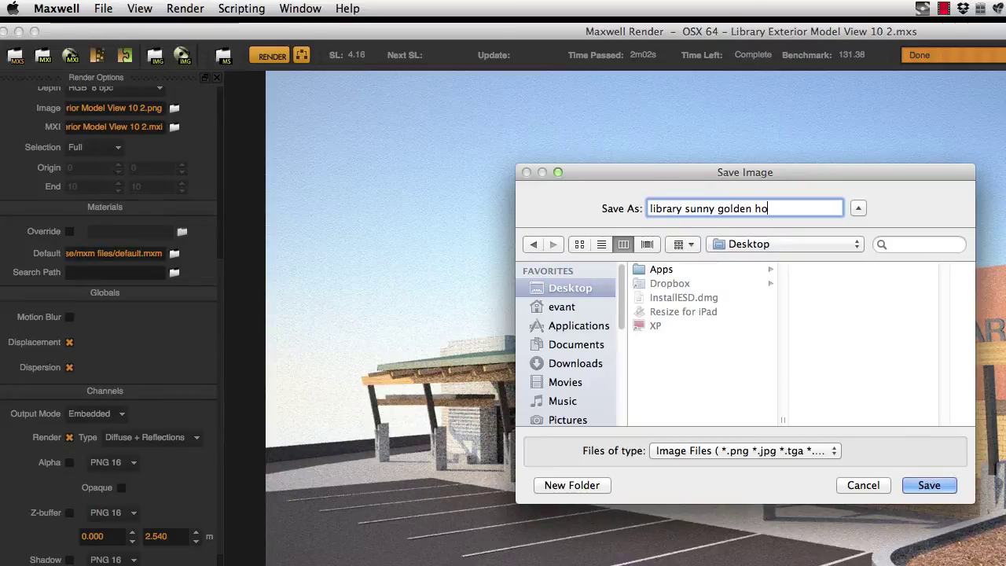
text(ur)
click(768, 450)
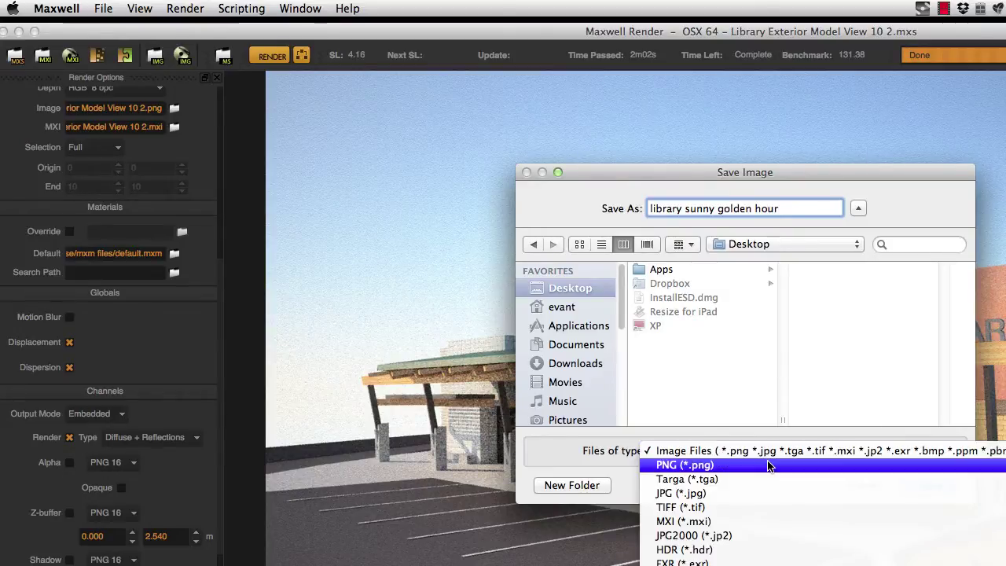
click(768, 465)
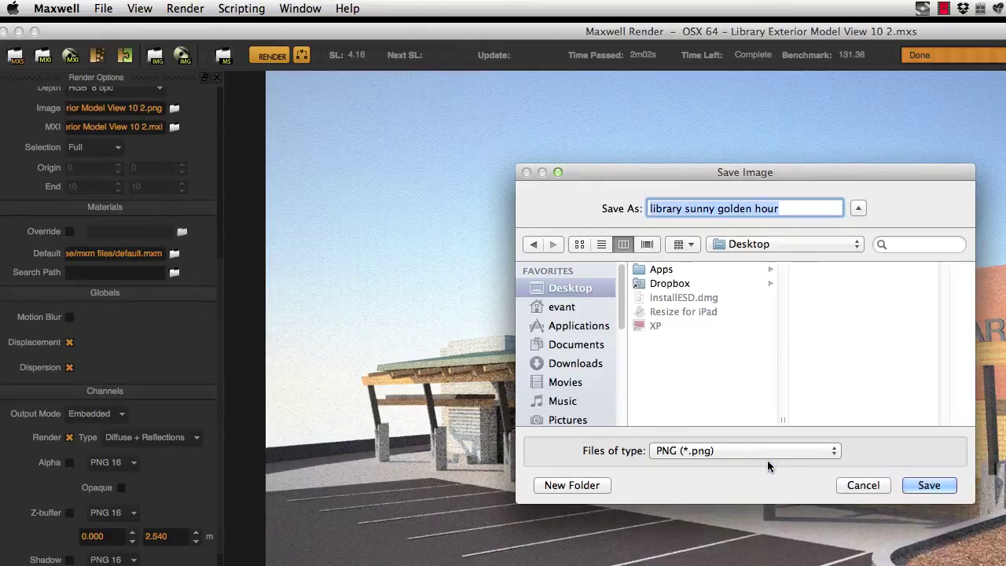
click(929, 484)
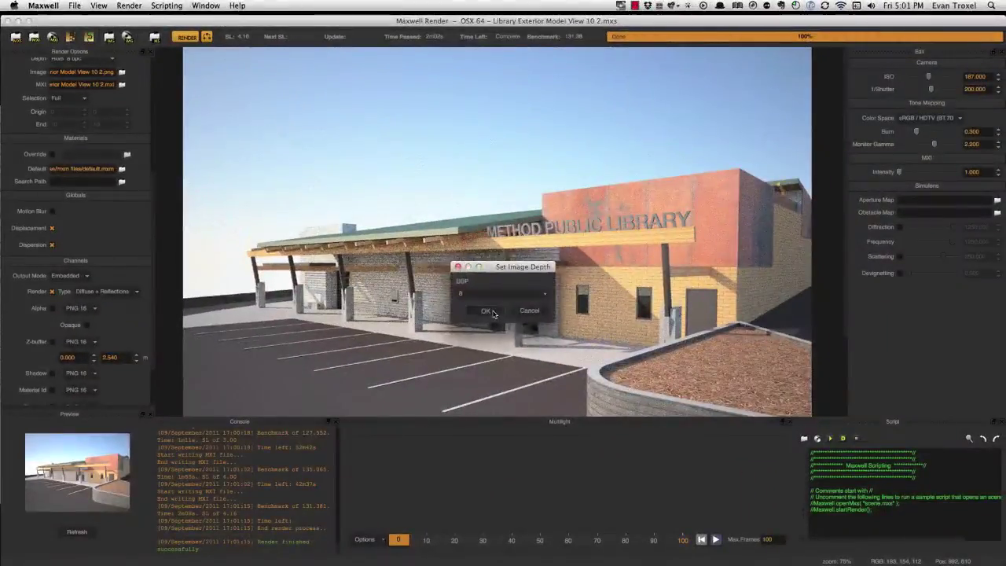
Step: Switch back to bonzai3d and open the camera settings in the Maxwell Render options
click(666, 431)
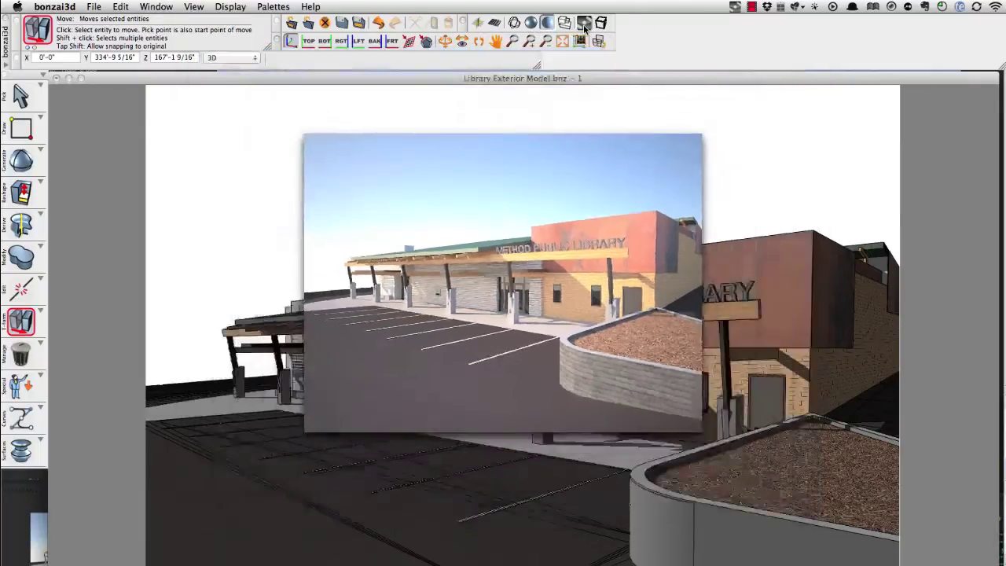
click(585, 24)
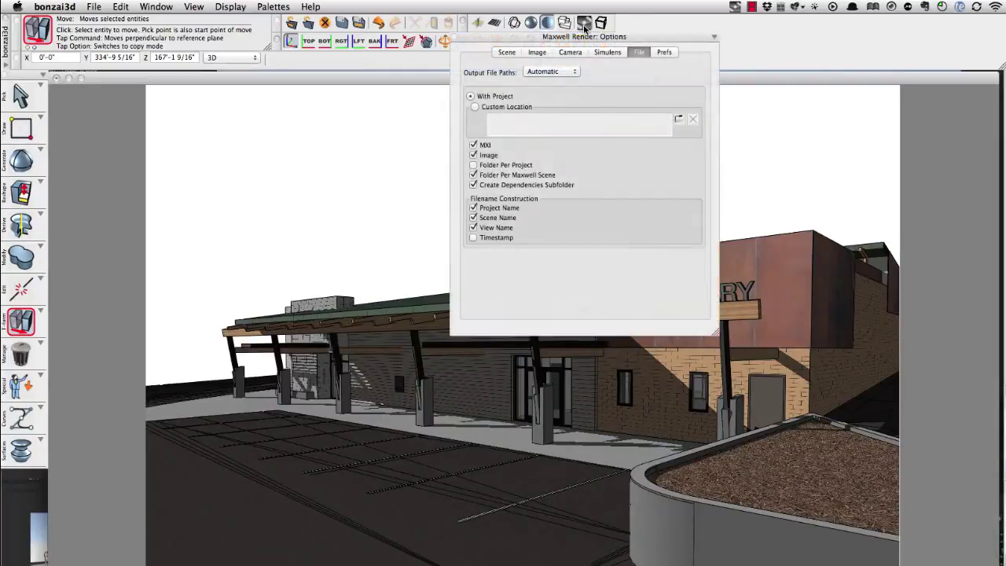
drag(591, 37, 599, 105)
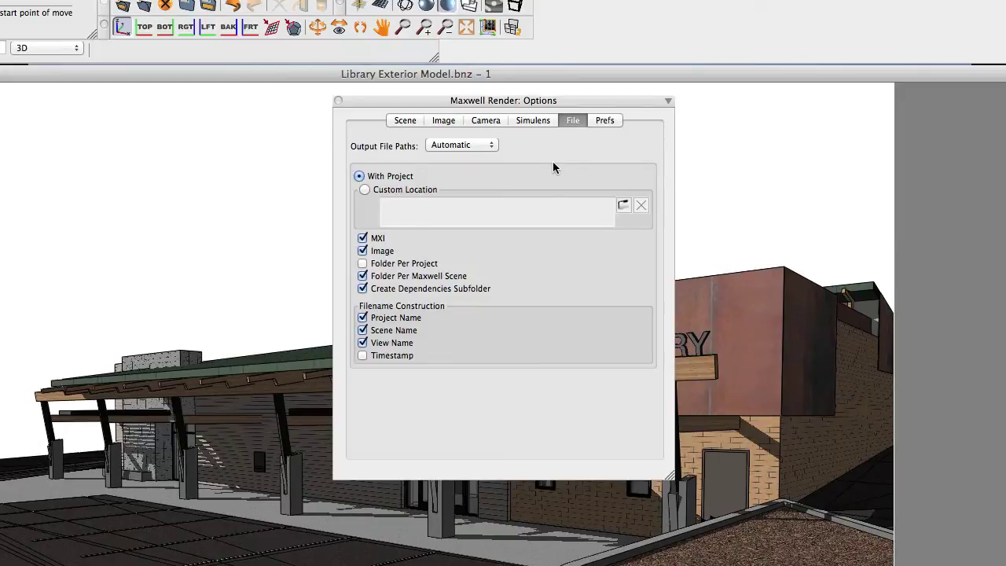
click(445, 121)
click(488, 122)
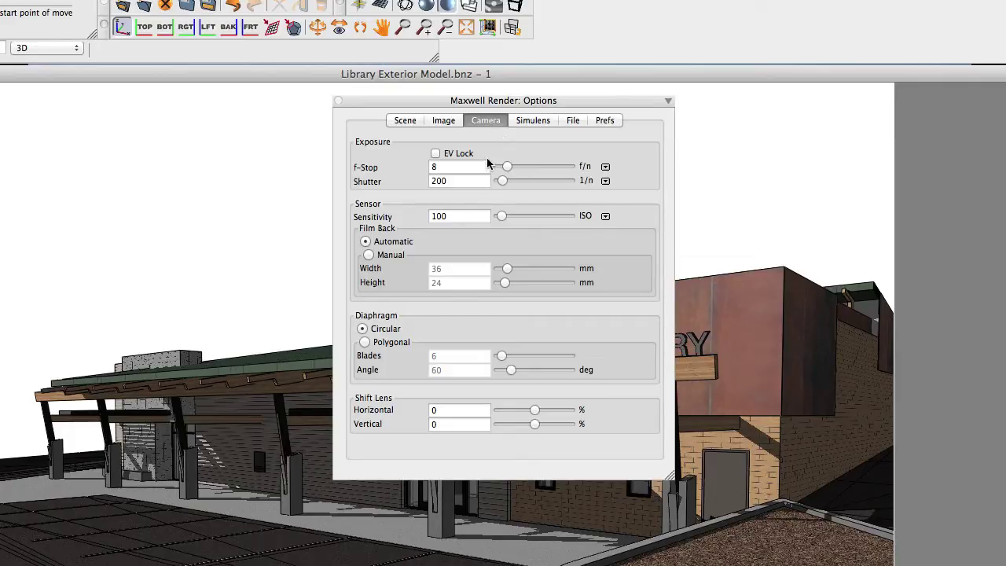
Step: Set the camera's shutter value to 2 as a slow exposure
click(455, 180)
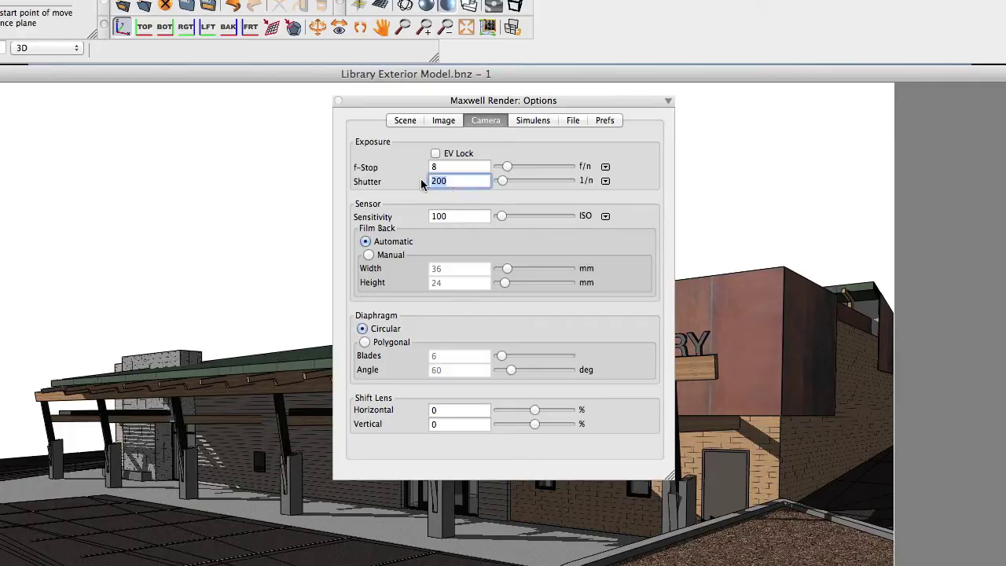
text(2)
click(459, 167)
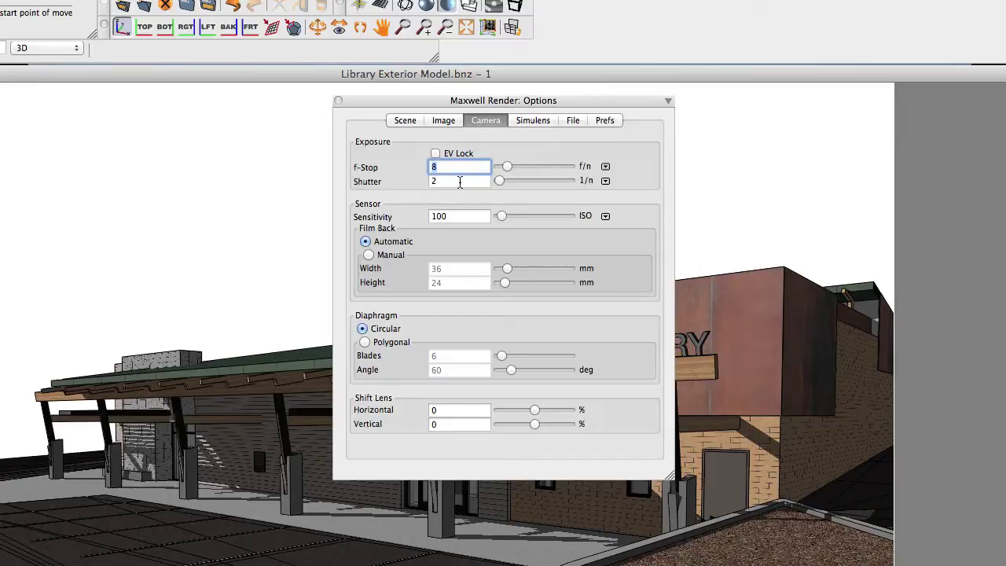
Step: Set the camera's shutter value to 1000 for a fast exposure
click(448, 181)
drag(448, 181, 417, 187)
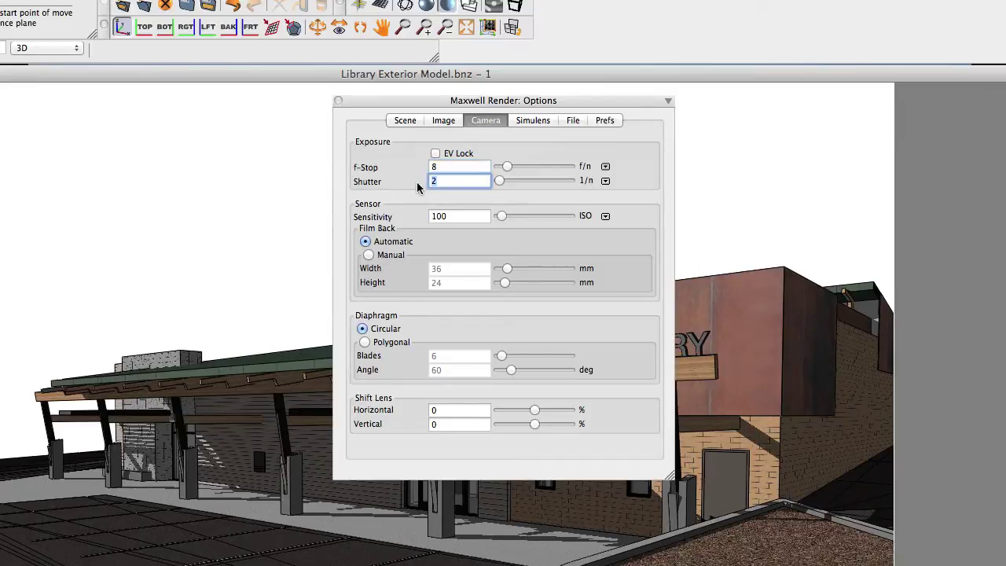
text(1000)
click(449, 166)
double_click(458, 180)
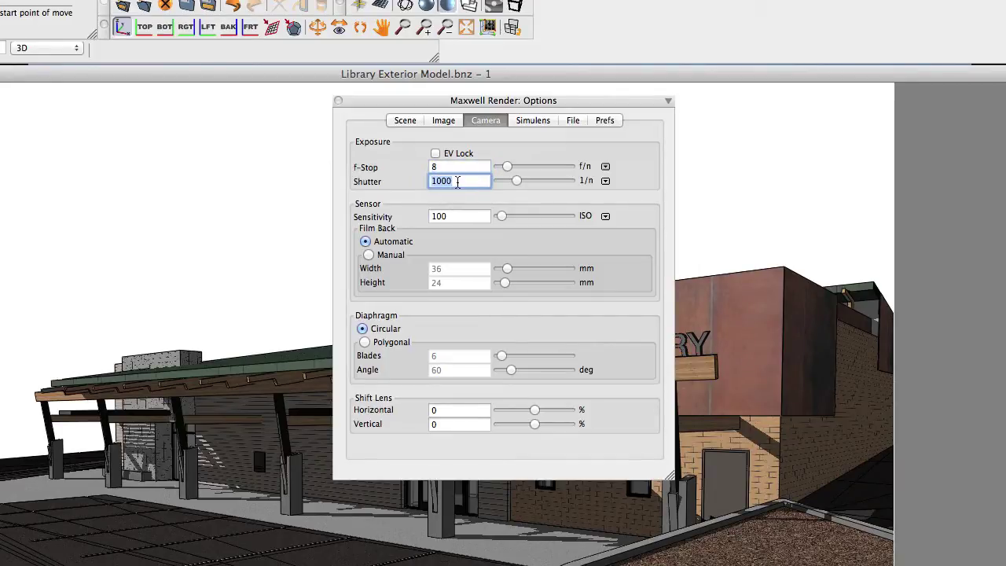
Step: Try a shutter value of about 500 and restore the shutter to 1000
drag(512, 179, 540, 180)
click(504, 179)
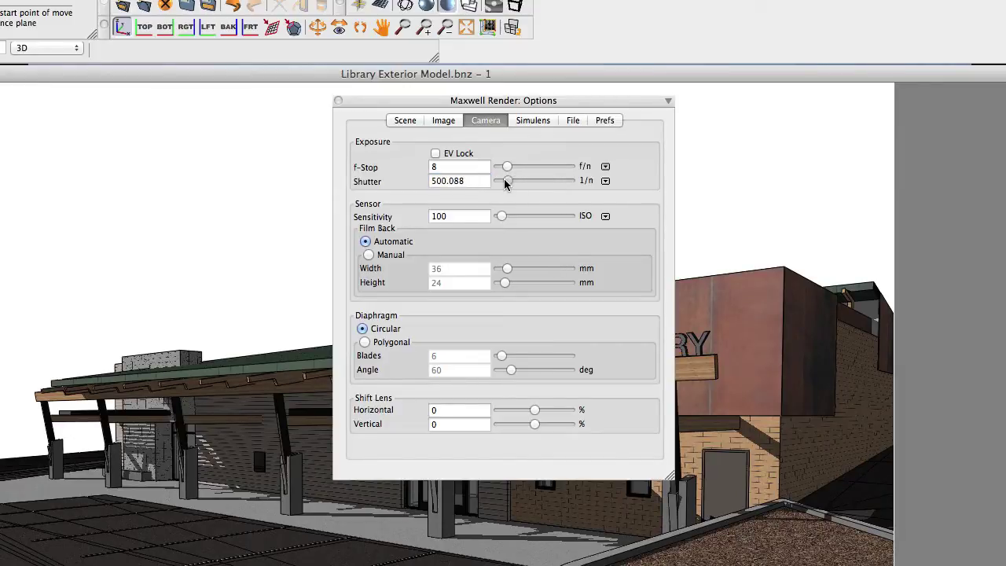
double_click(432, 181)
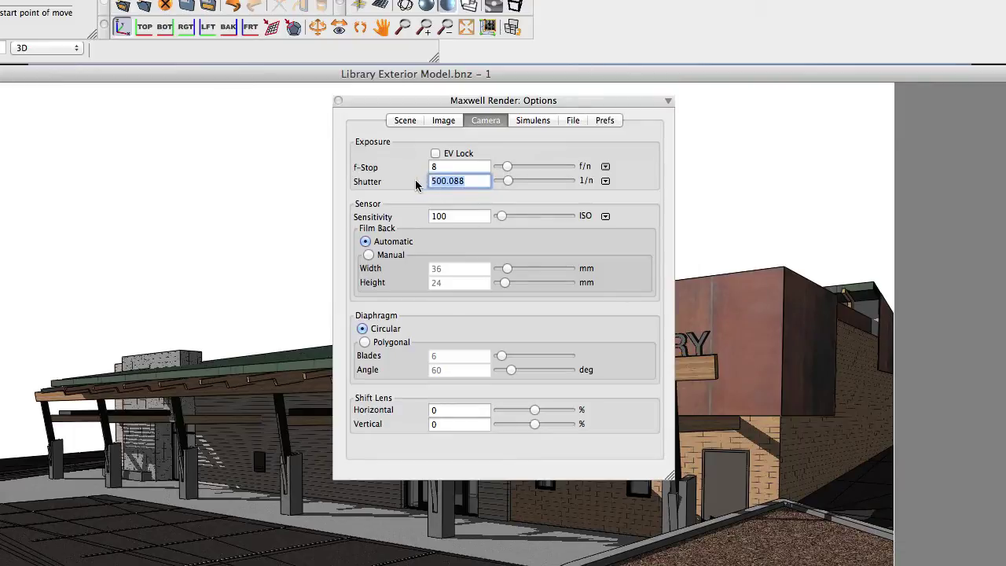
text(1000)
click(450, 168)
double_click(459, 181)
Step: Increase the f-stop in the Maxwell camera exposure settings
double_click(461, 168)
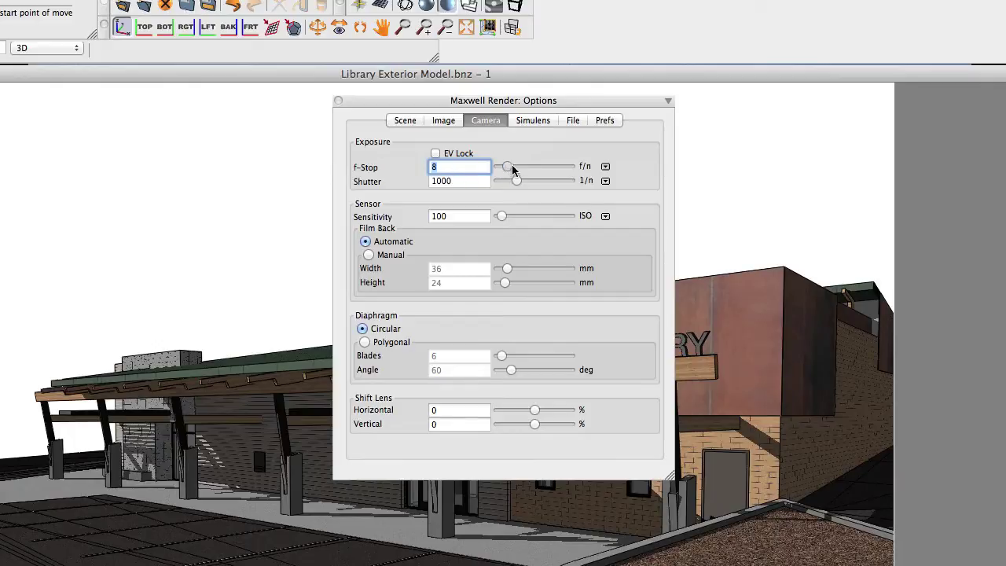
drag(510, 166, 525, 166)
click(534, 165)
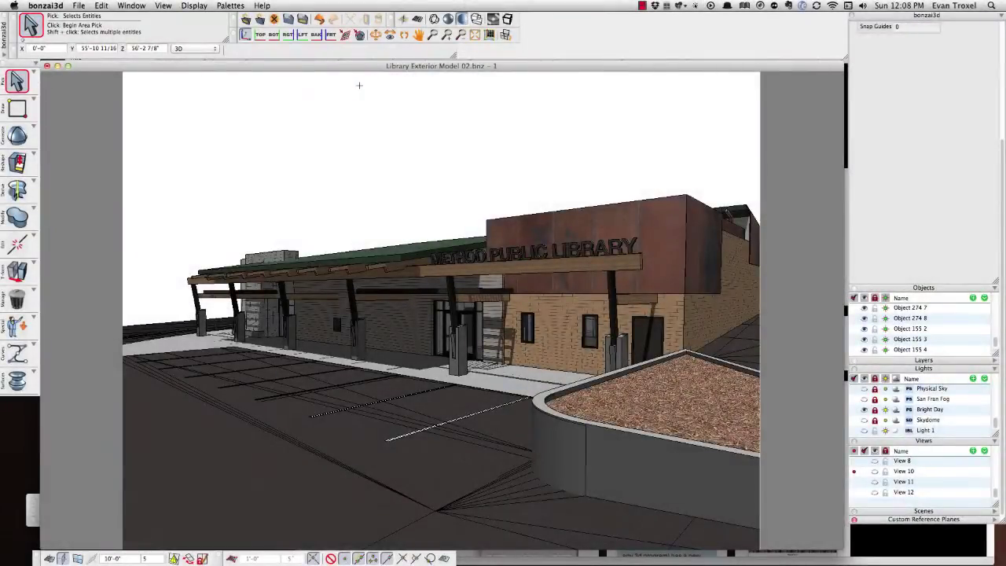
Step: Open the cone of vision of View 10 for editing and frame the camera's eye point in the top view
click(165, 7)
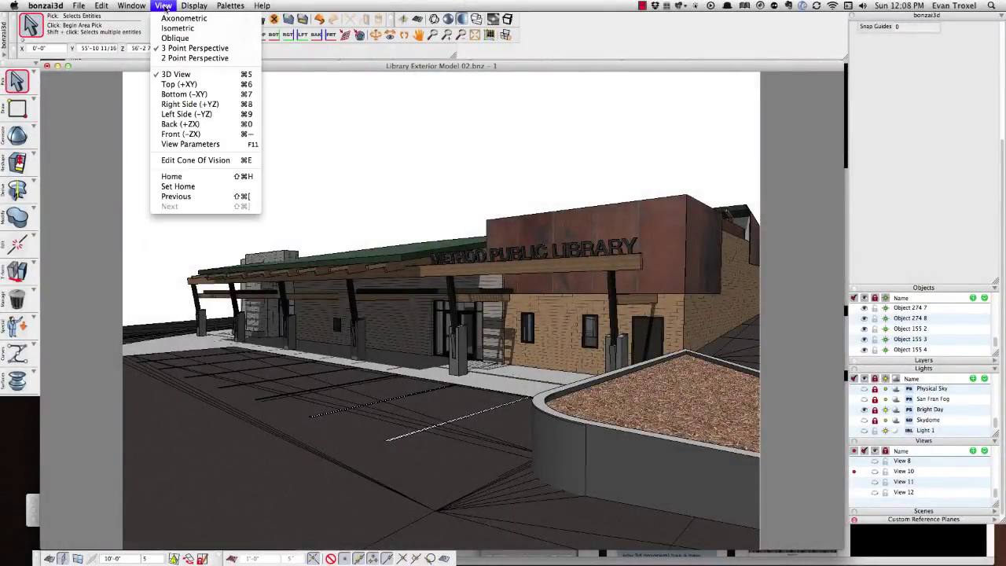
click(229, 163)
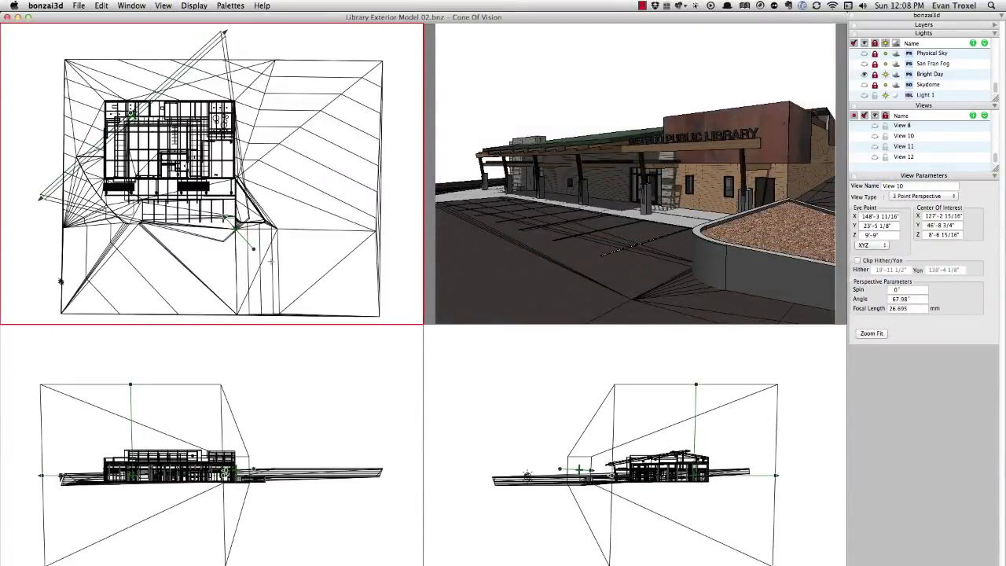
scroll(216, 212, down, 2)
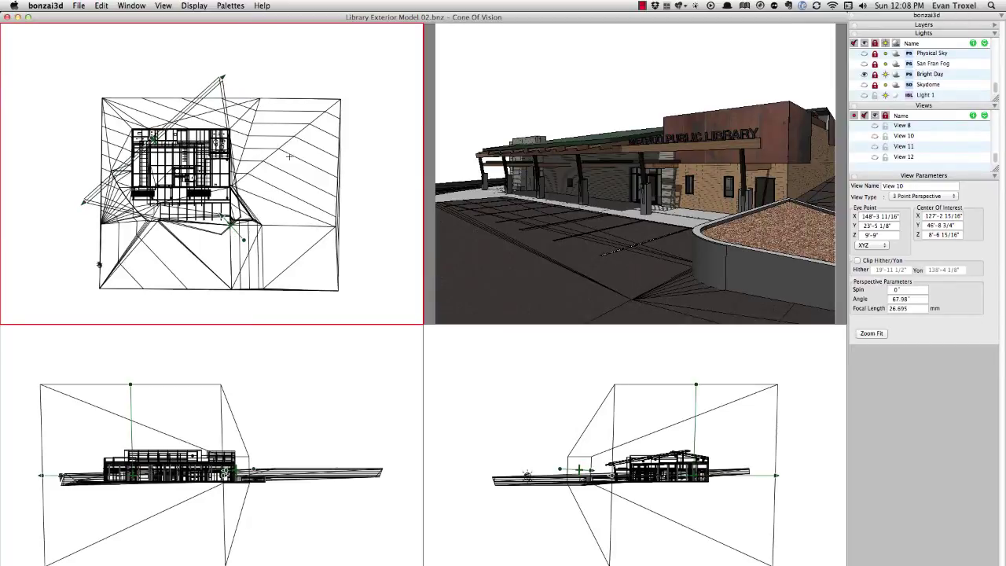
click(380, 411)
click(472, 391)
click(336, 227)
scroll(211, 213, up, 4)
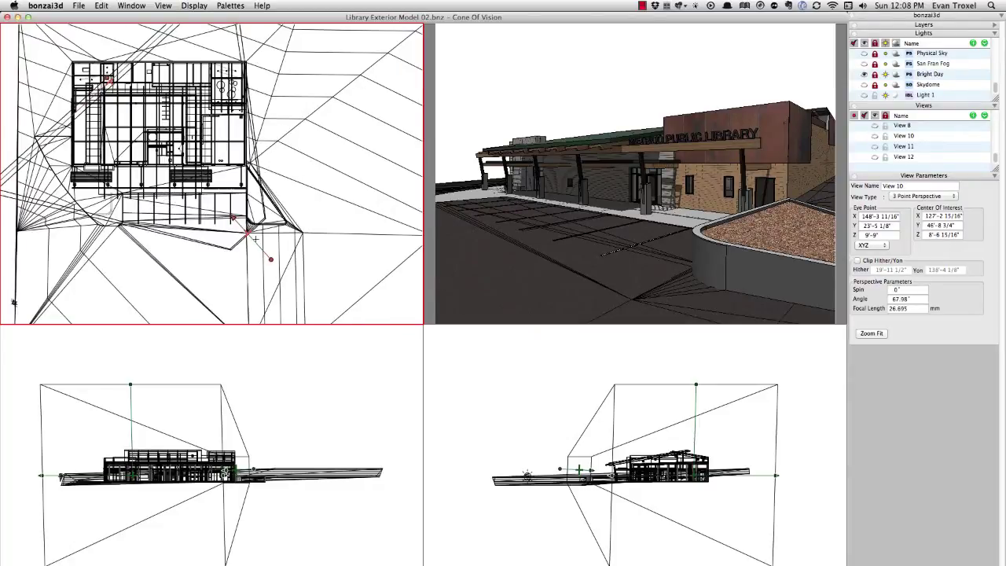
Step: Move the whole cone of vision in the top view clear of the building, beyond the site's right edge
drag(249, 232, 208, 232)
scroll(251, 242, up, 3)
scroll(252, 242, down, 7)
middle_drag(237, 230, 161, 227)
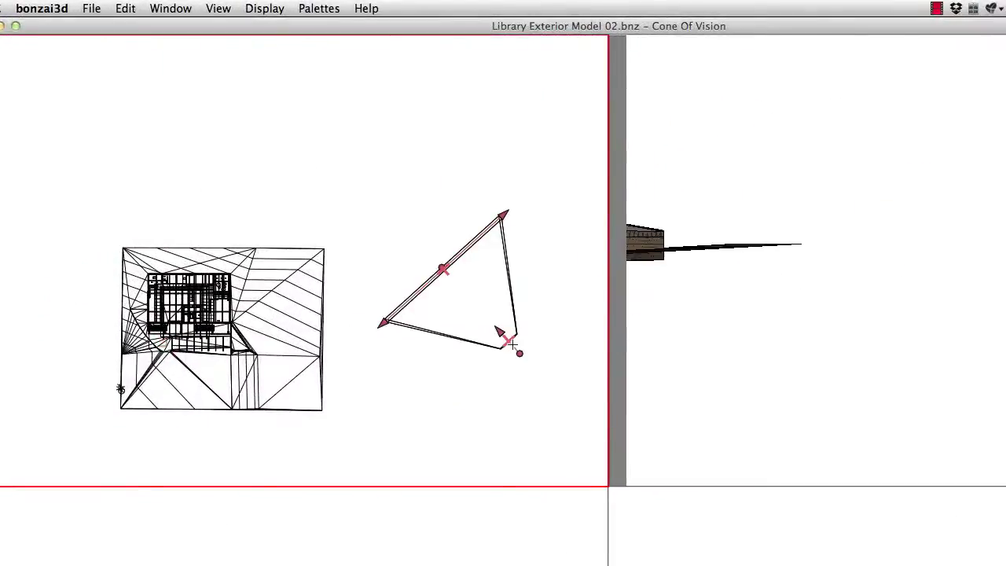
drag(511, 348, 503, 344)
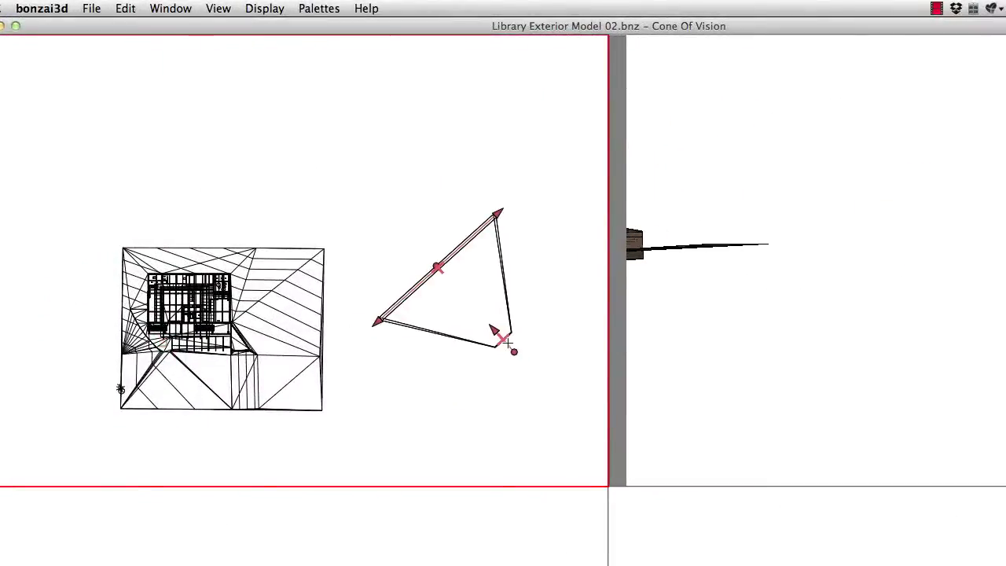
scroll(450, 321, up, 3)
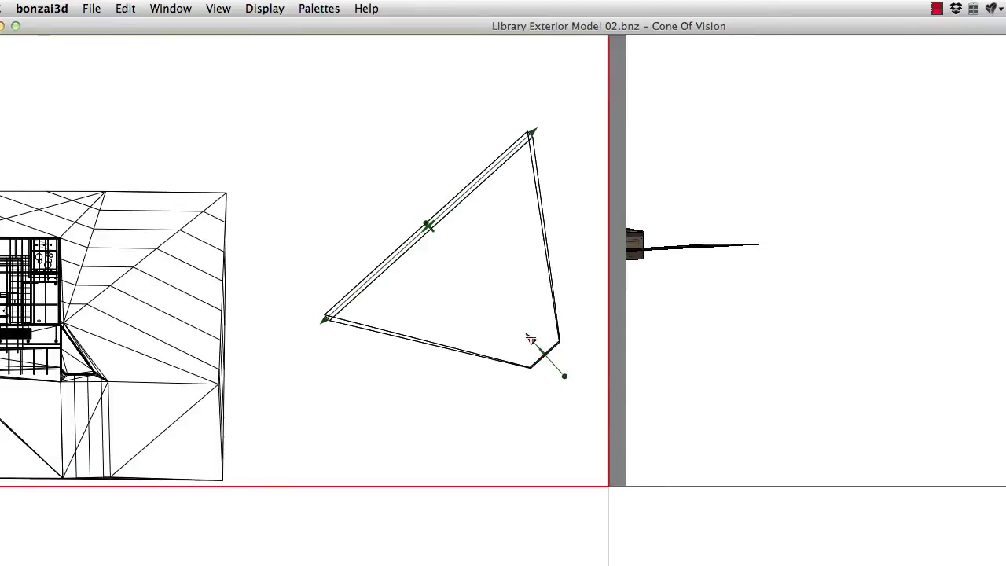
Step: Extend the cone of vision's center of interest and pull its near and far planes toward the eye point in the top view
drag(530, 339, 510, 317)
drag(513, 335, 550, 360)
drag(437, 234, 470, 276)
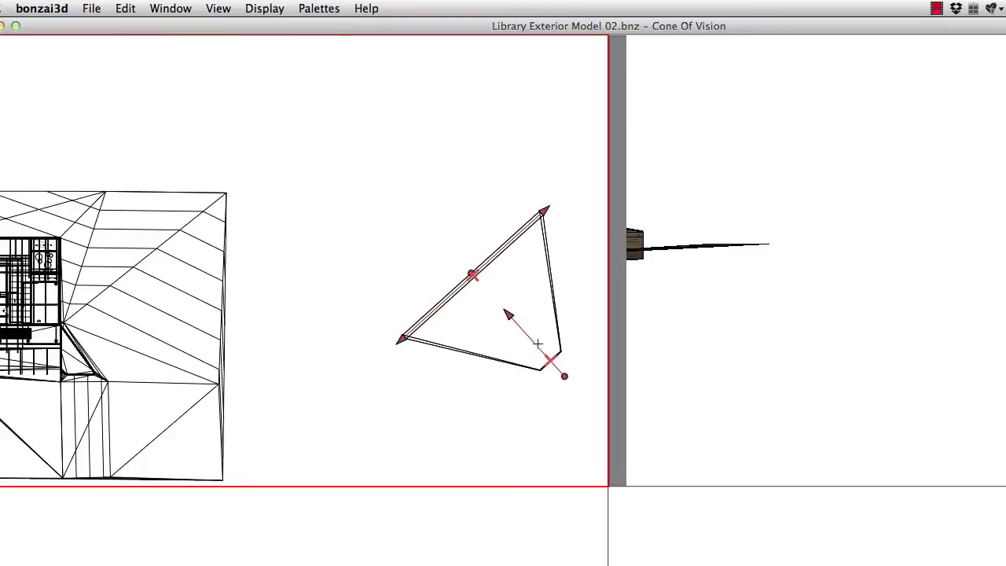
Step: Move the whole cone of vision back over the building in the top view and nudge it closer to the entrance
drag(537, 344, 39, 337)
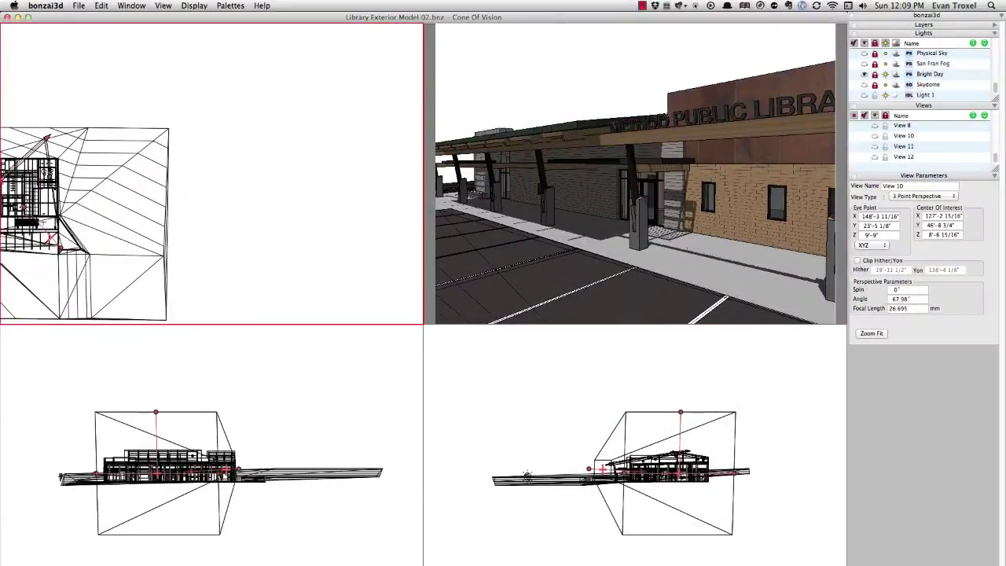
drag(43, 223, 38, 211)
drag(48, 170, 47, 168)
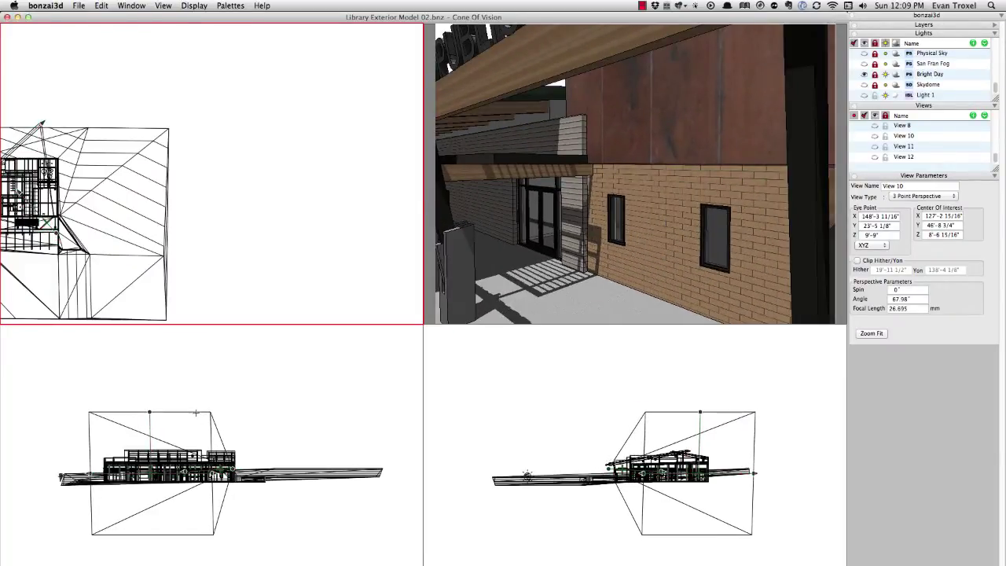
Step: Raise the cone of vision slightly in the front elevation view and move it along its sight line away from the building in the top view
click(226, 455)
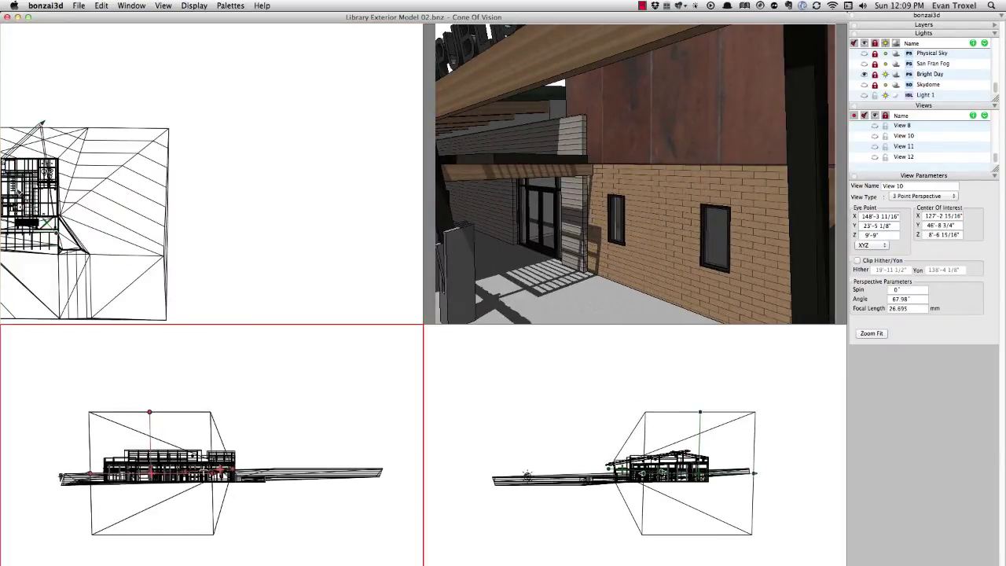
drag(221, 470, 222, 464)
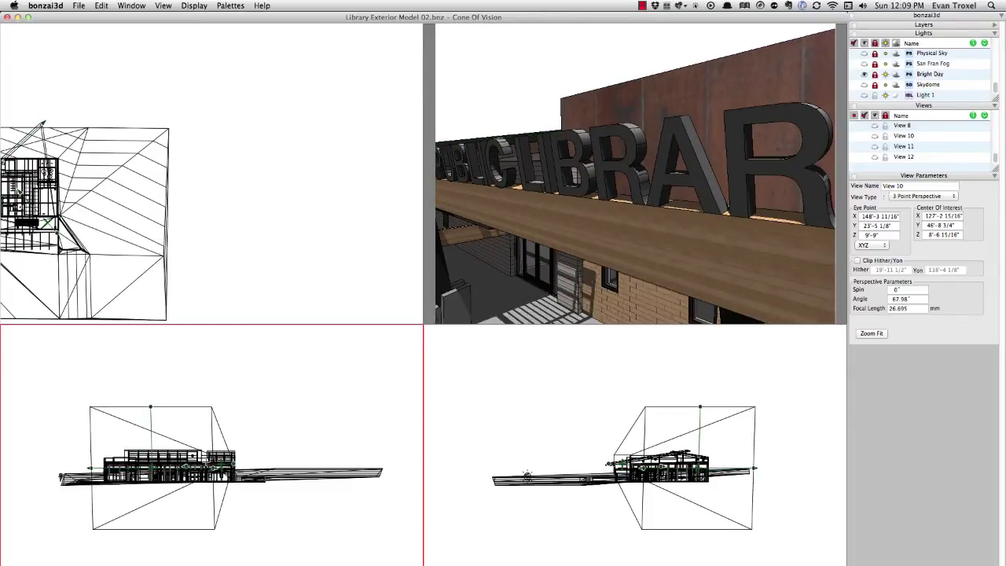
click(228, 256)
middle_drag(166, 229, 361, 234)
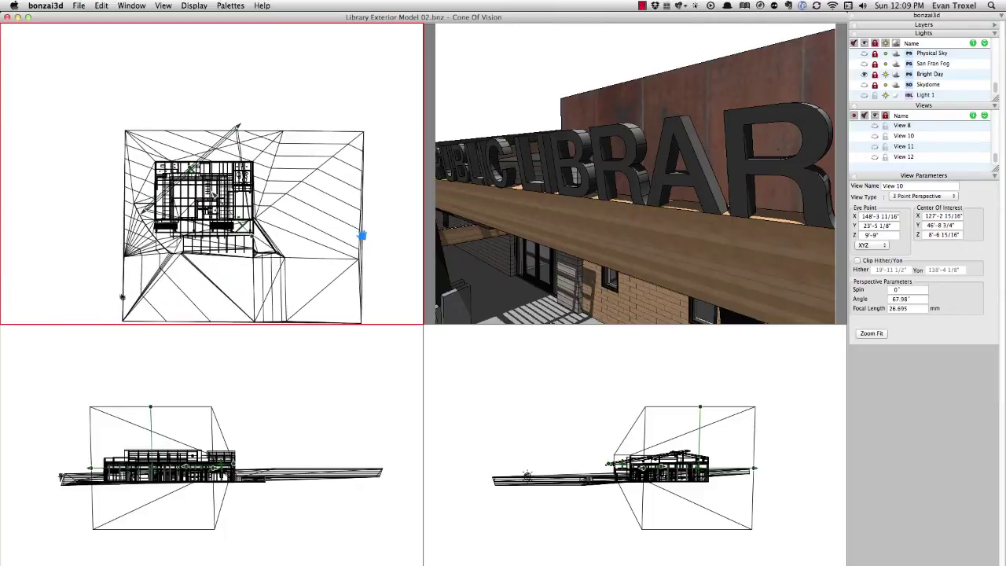
scroll(253, 225, up, 5)
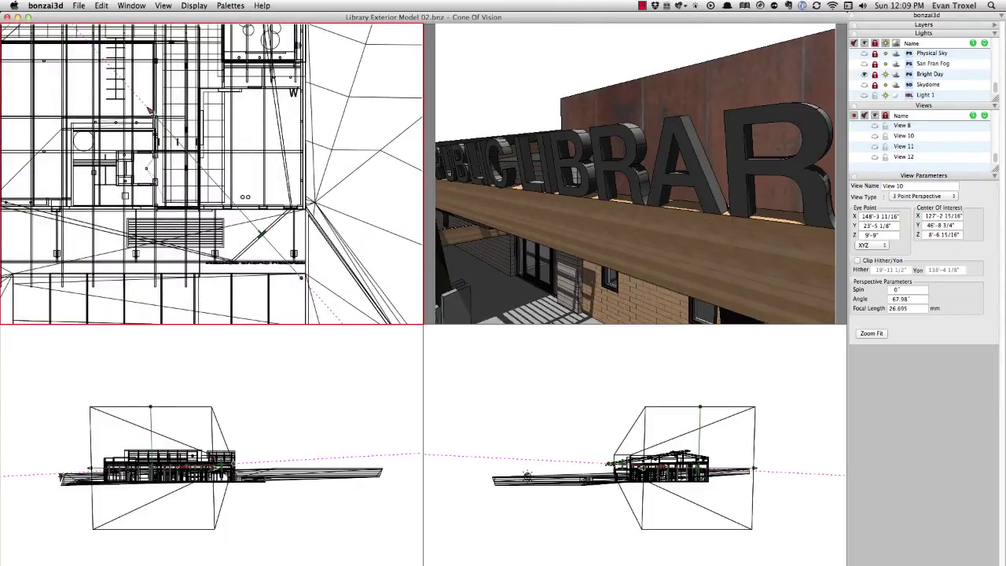
drag(224, 188, 288, 266)
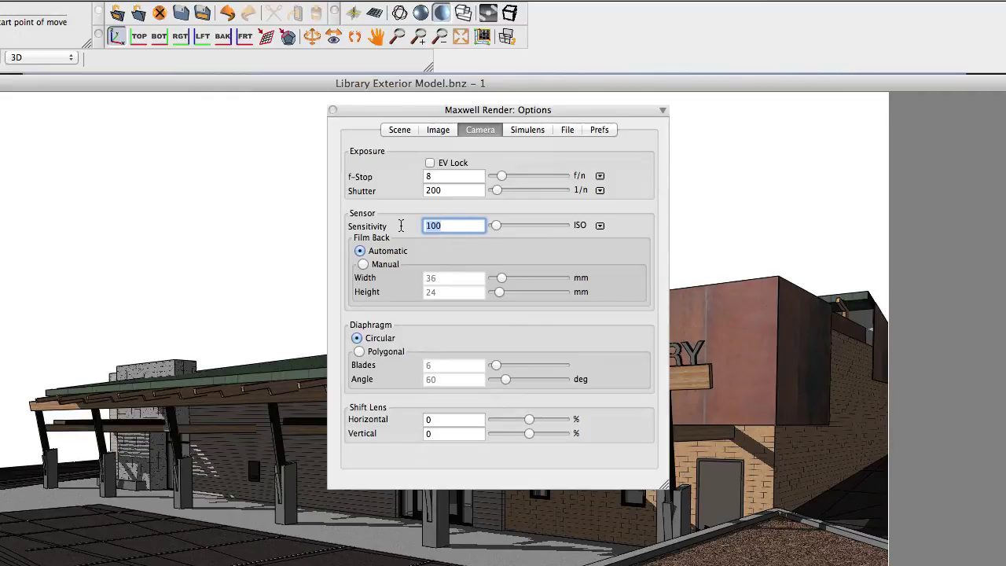
Step: Set the Maxwell camera's sensitivity to 400 ISO and its f-stop to 22
text(40)
key(Tab)
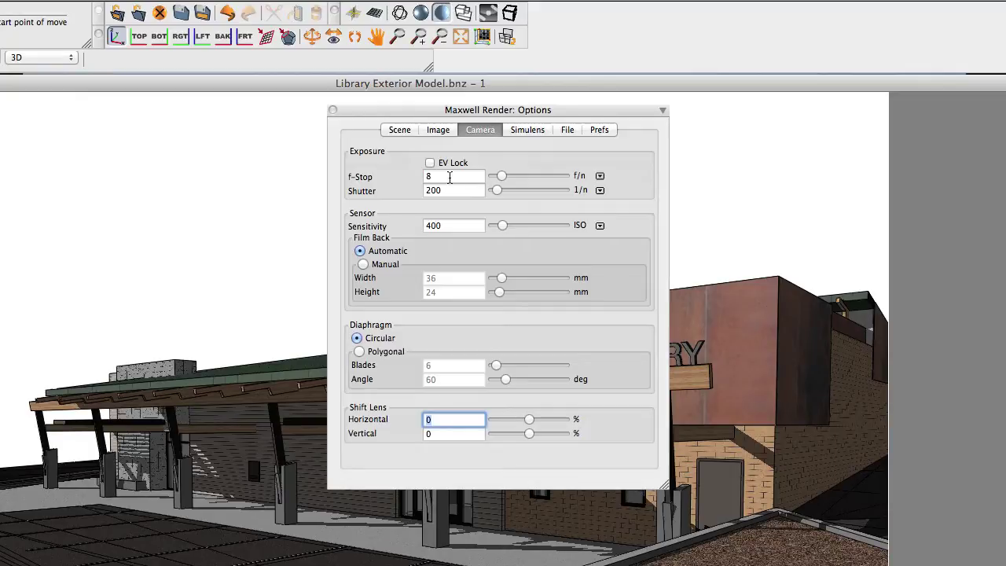
click(448, 176)
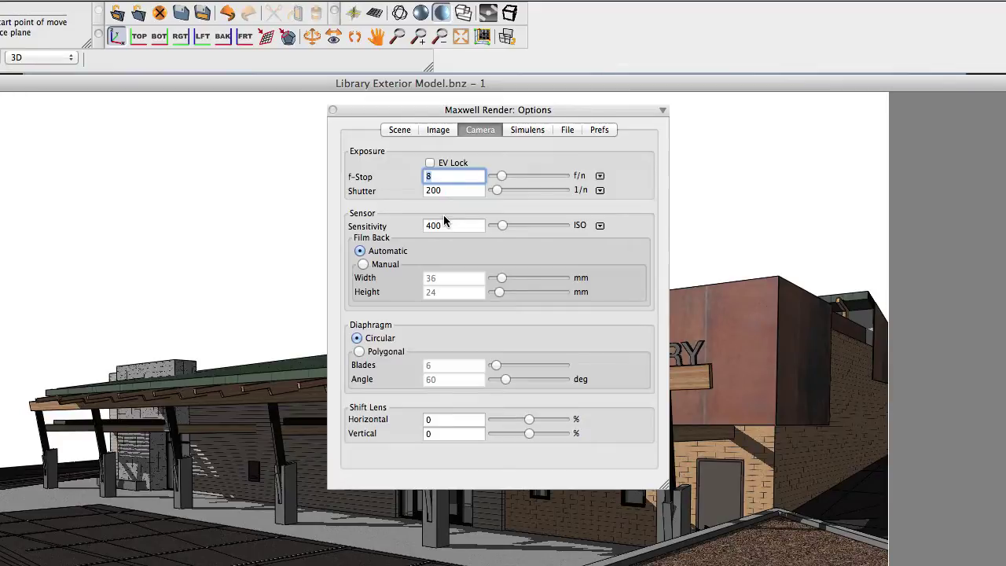
text(22)
key(Tab)
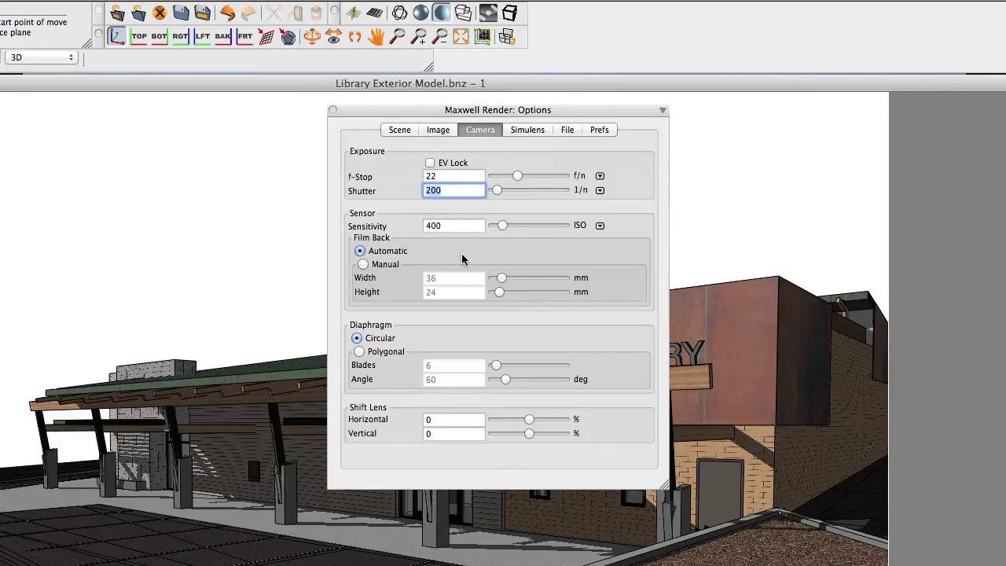
click(332, 110)
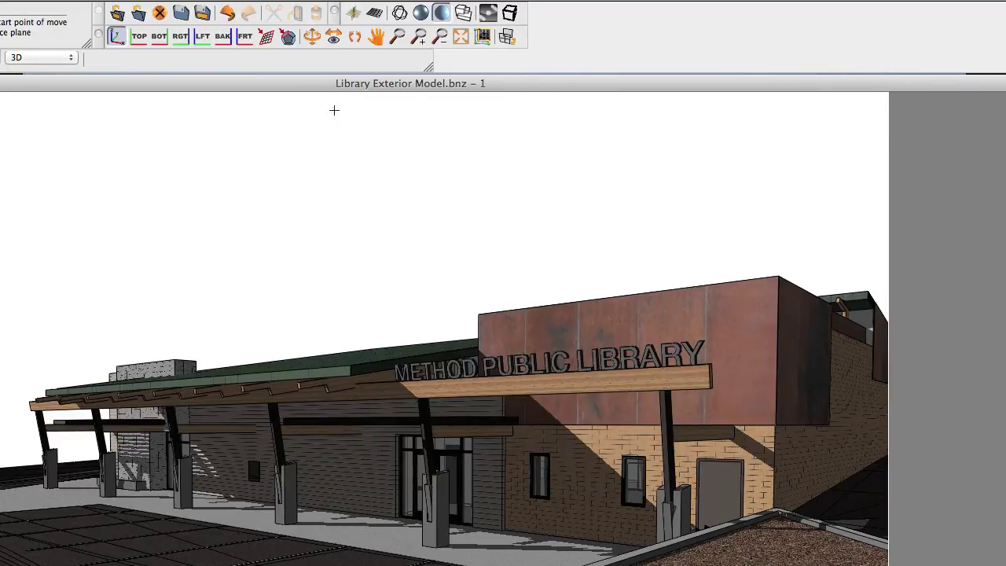
Step: Render View 10 in Maxwell Render and brighten the image by setting 1/Shutter to 50, selecting that value for reuse
click(488, 14)
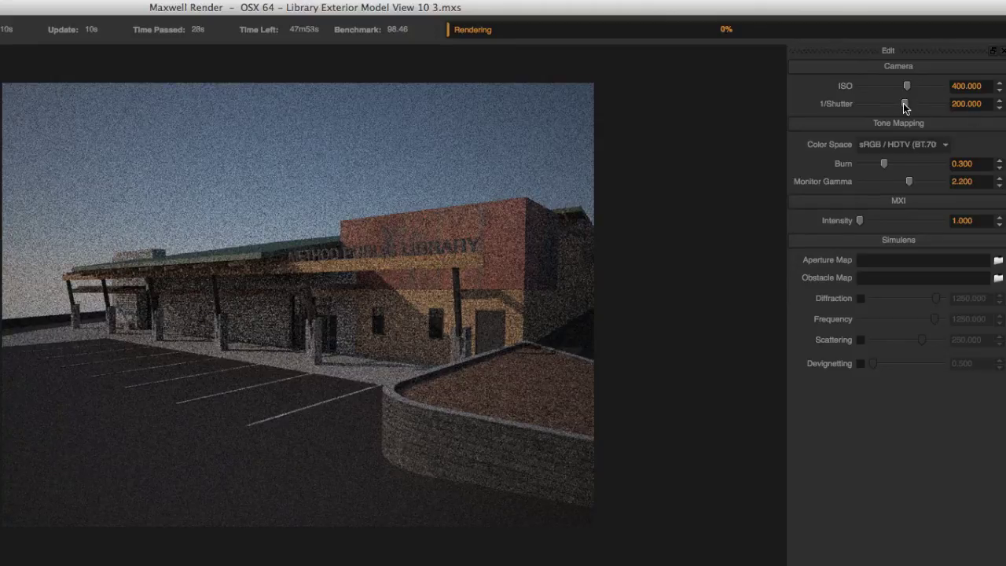
drag(904, 104, 921, 92)
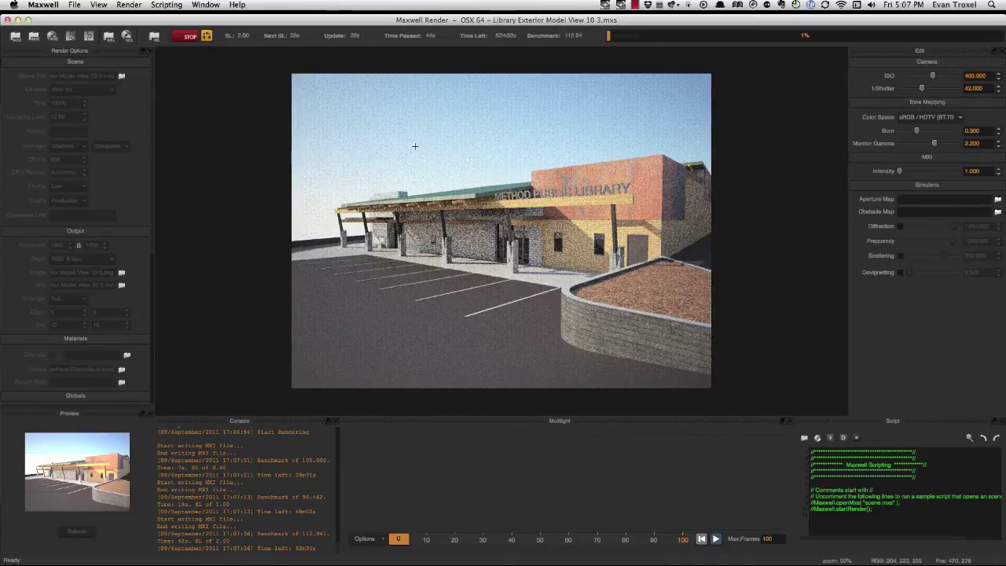
drag(921, 89, 924, 92)
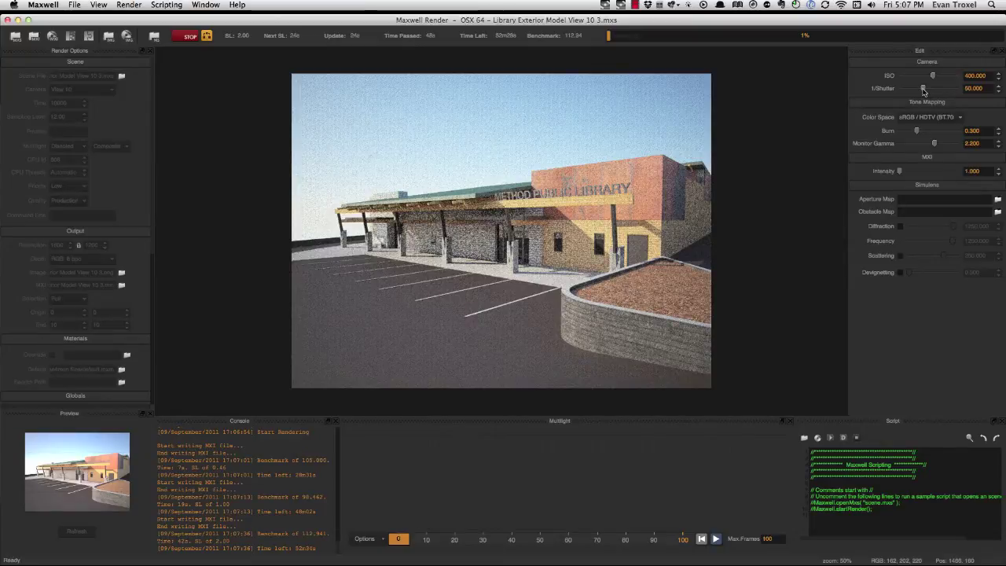
click(985, 92)
drag(985, 92, 959, 92)
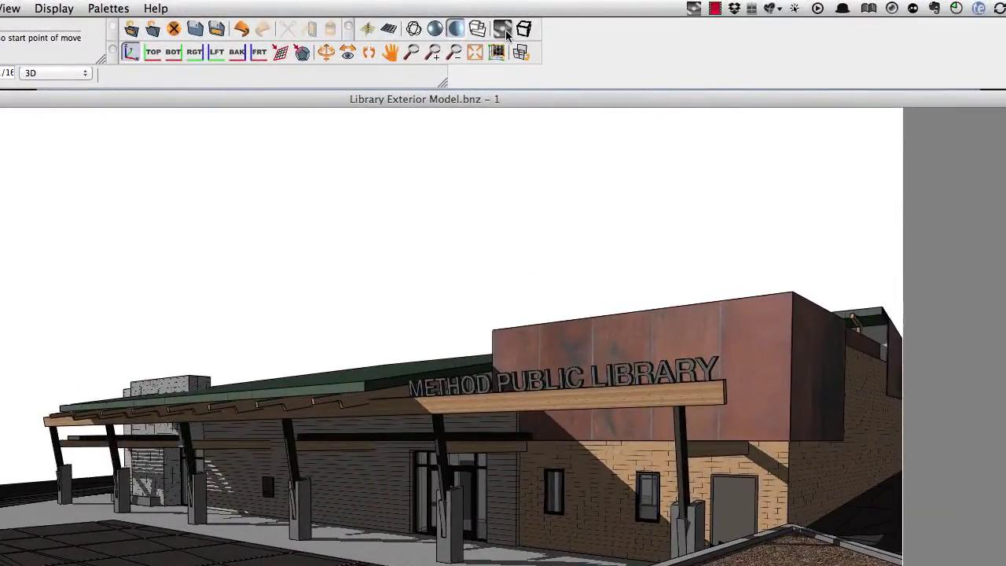
Step: Switch back to bonzai3d and set the shutter to 50 in the Maxwell camera options
click(505, 33)
drag(502, 51, 502, 114)
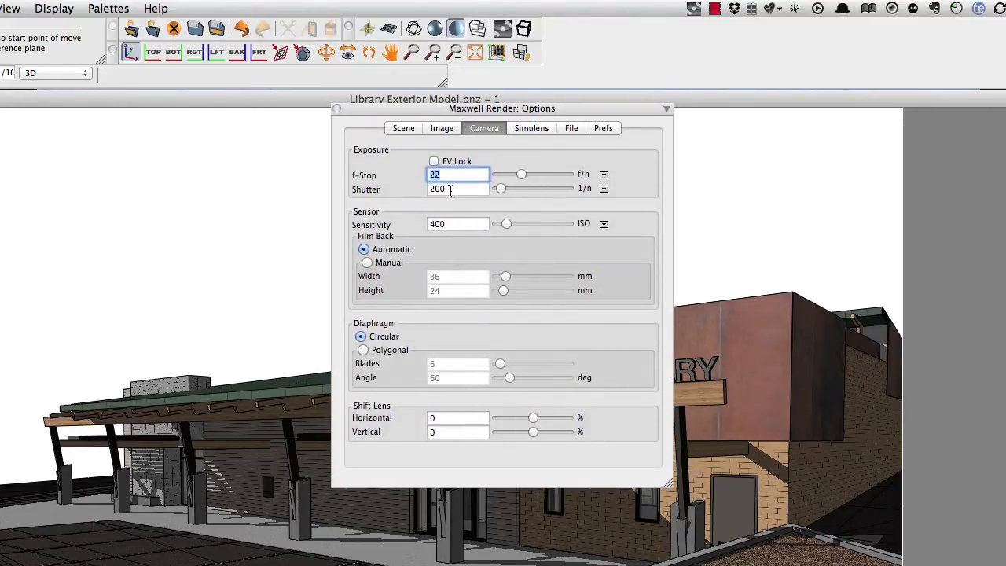
double_click(449, 189)
text(50.000)
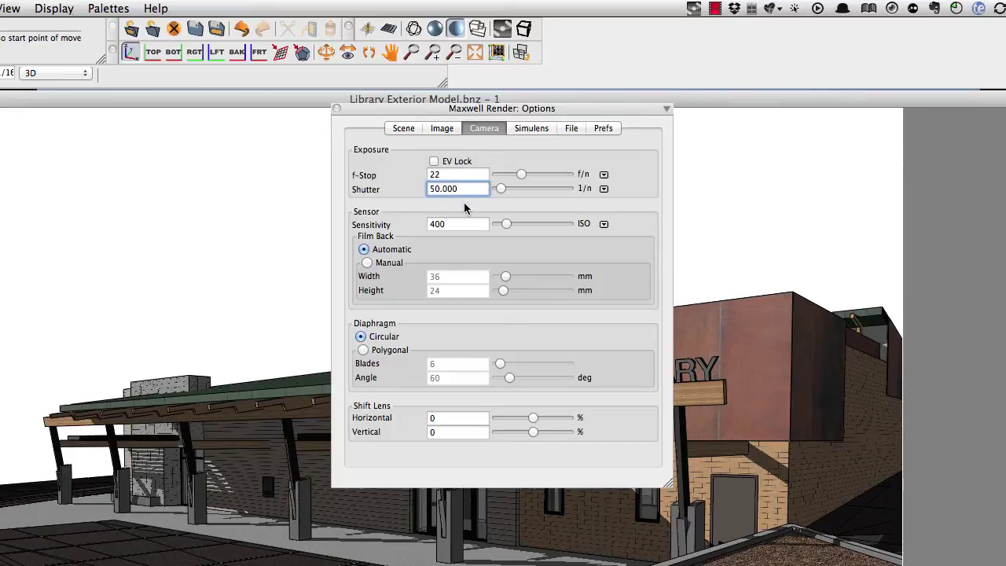
double_click(457, 175)
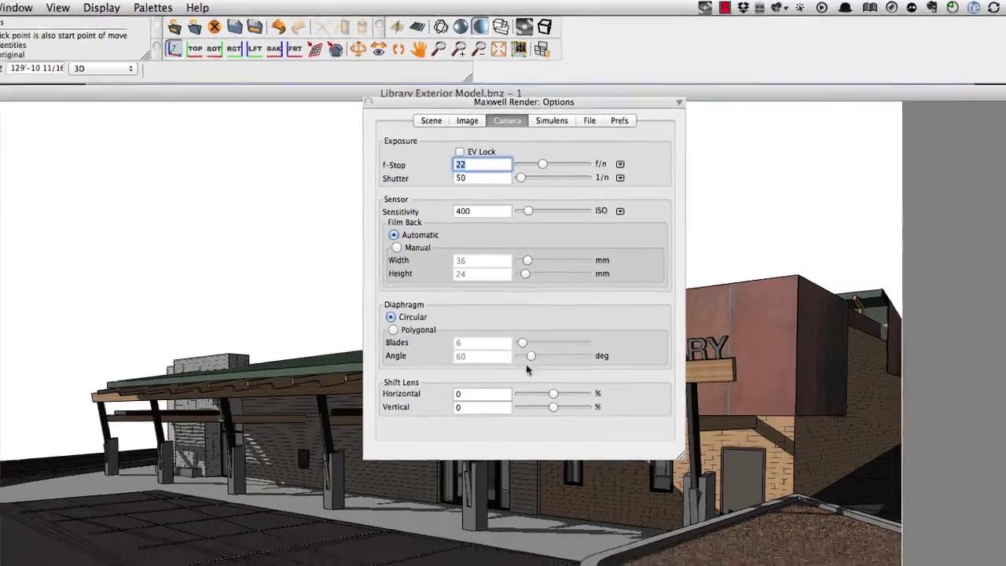
click(336, 109)
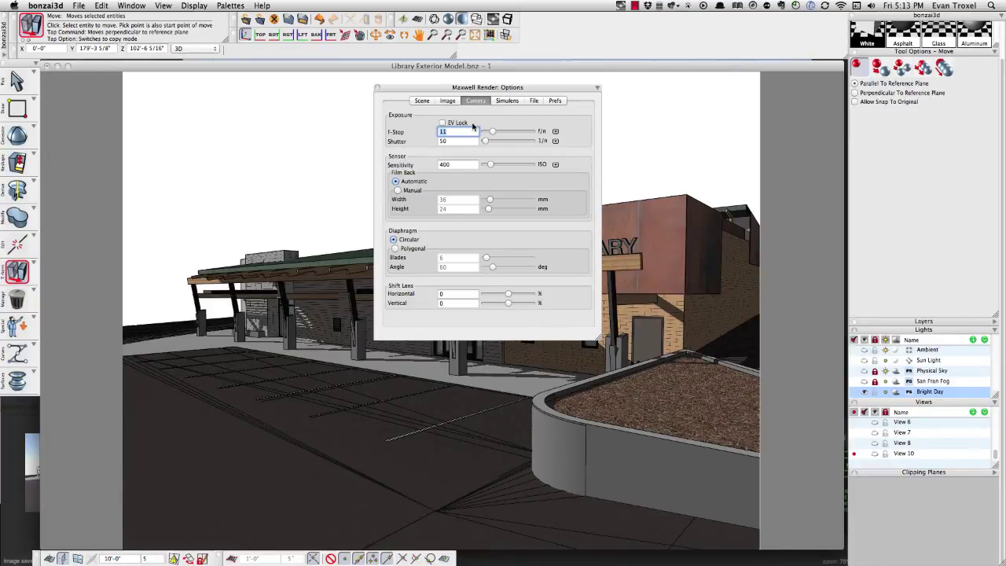
Step: Enable EV Lock for the Maxwell camera and raise the shutter to about 192
click(442, 122)
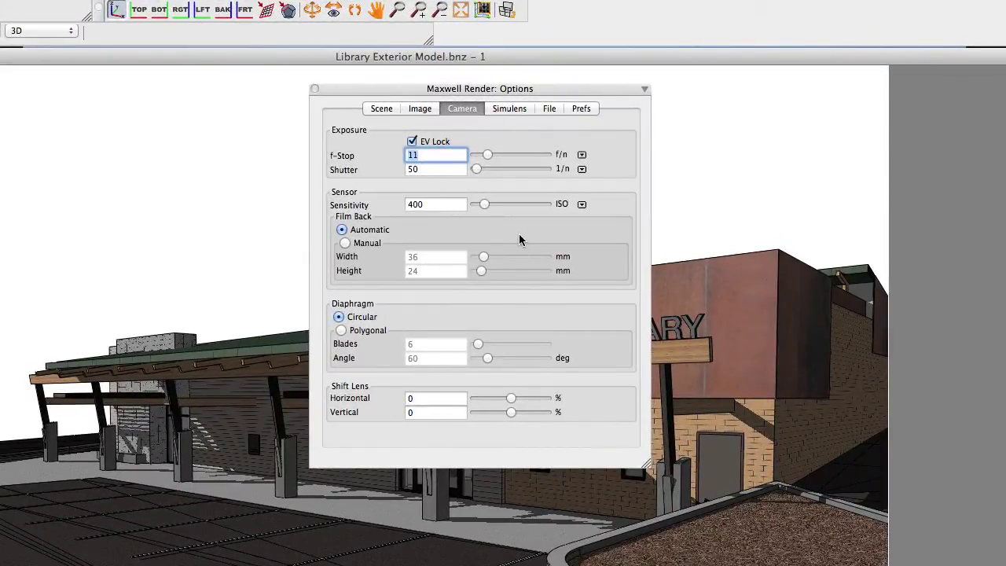
drag(478, 167, 480, 166)
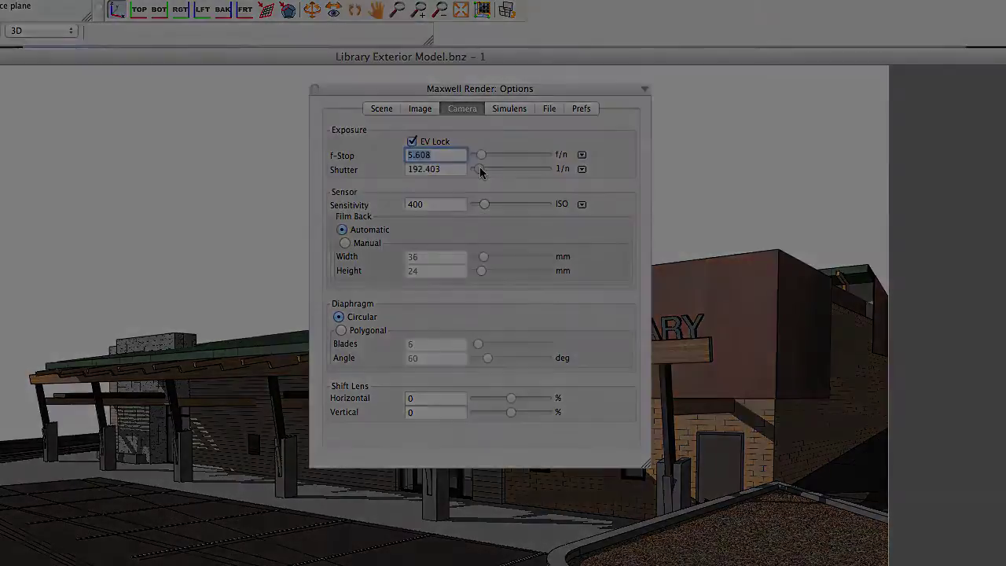
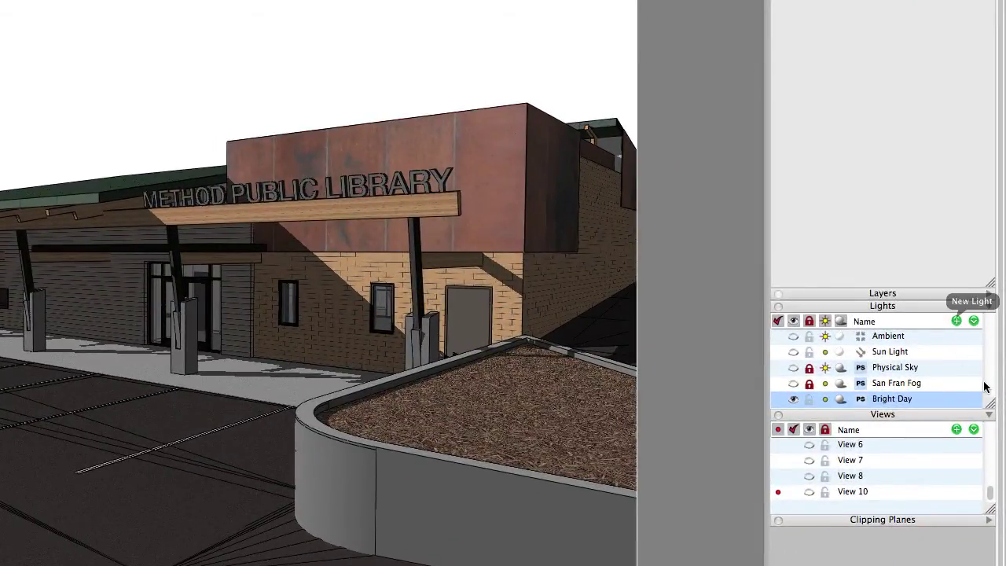
Step: Create a new light named Skydome and set its type to Sky Dome
click(957, 321)
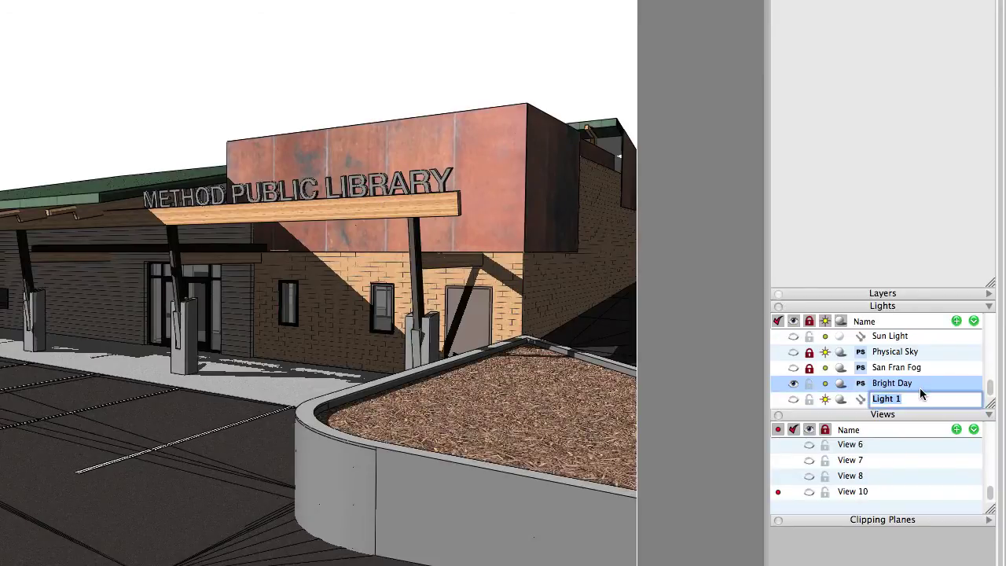
text(Skydome)
key(Return)
click(896, 399)
double_click(895, 399)
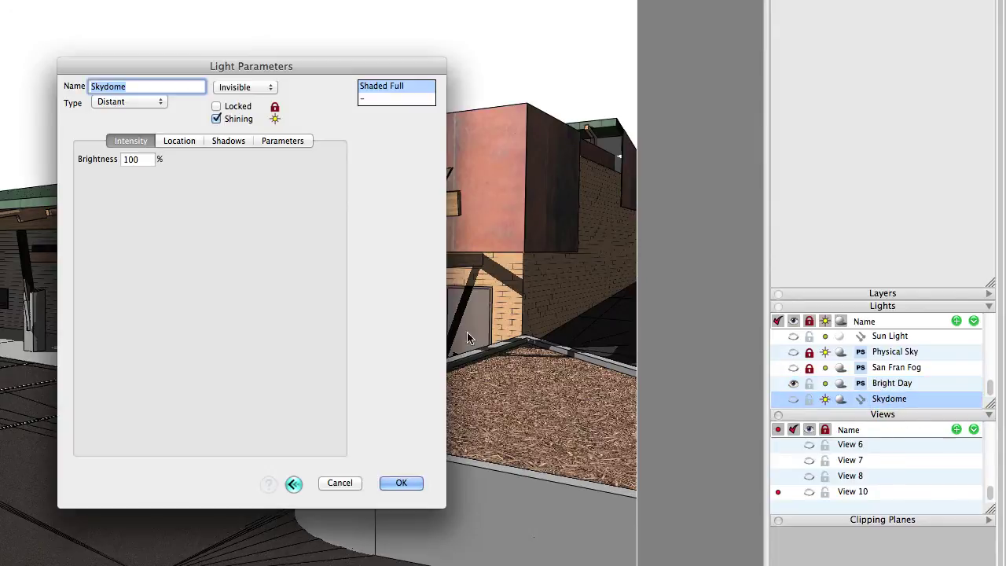
click(122, 102)
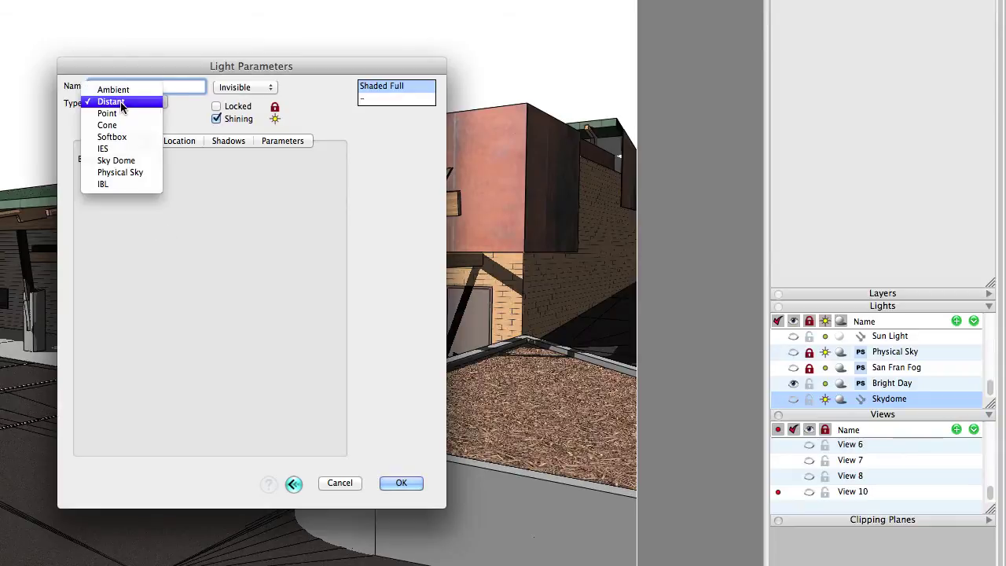
click(119, 161)
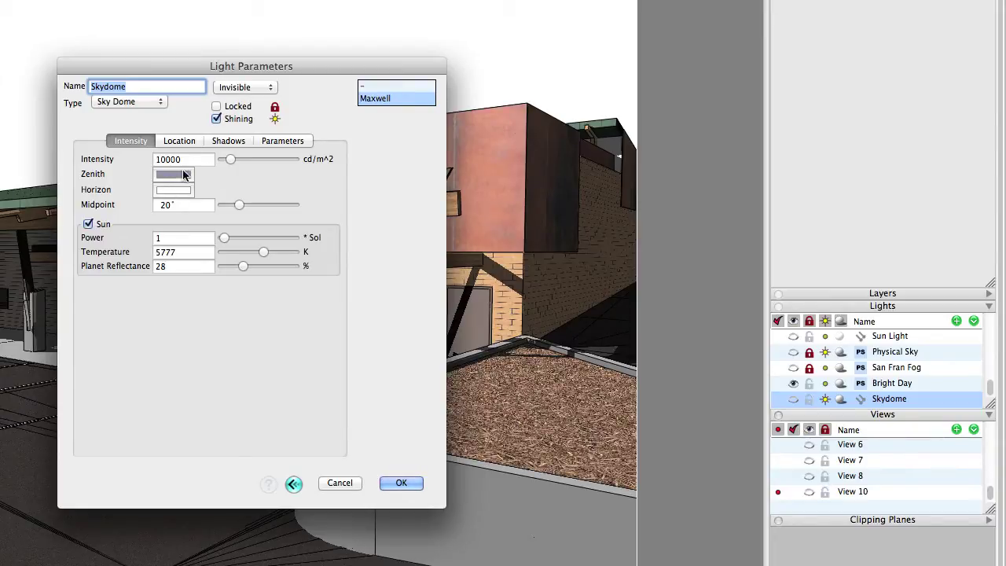
Step: Set the Skydome light's sun location to Site / Time, apply its parameters and render the view
click(181, 141)
click(196, 246)
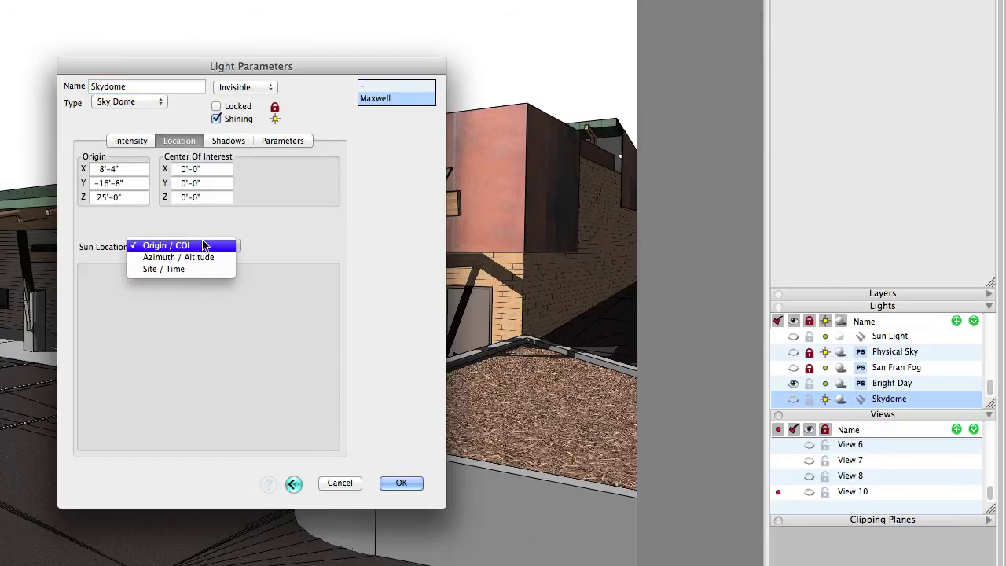
click(202, 269)
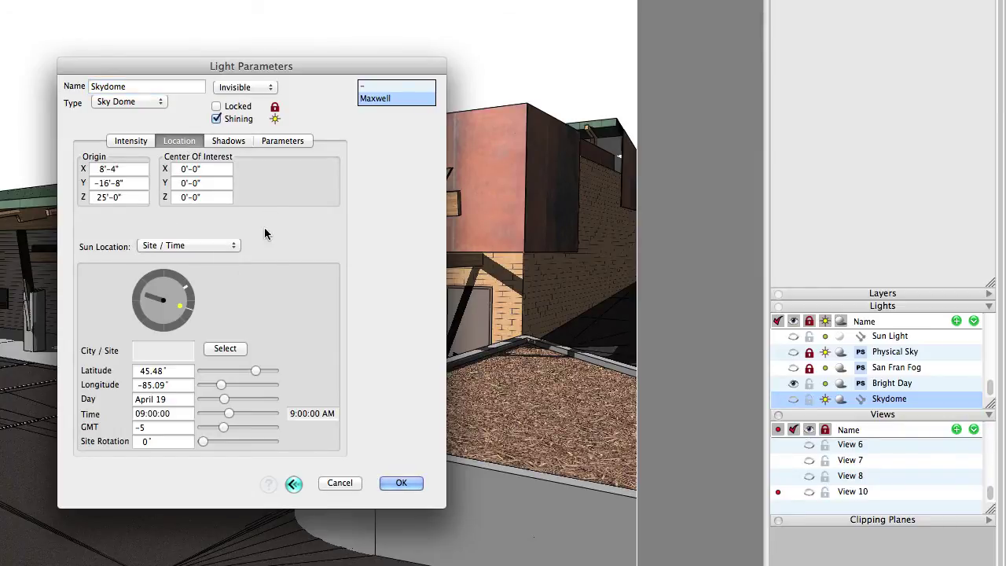
click(274, 139)
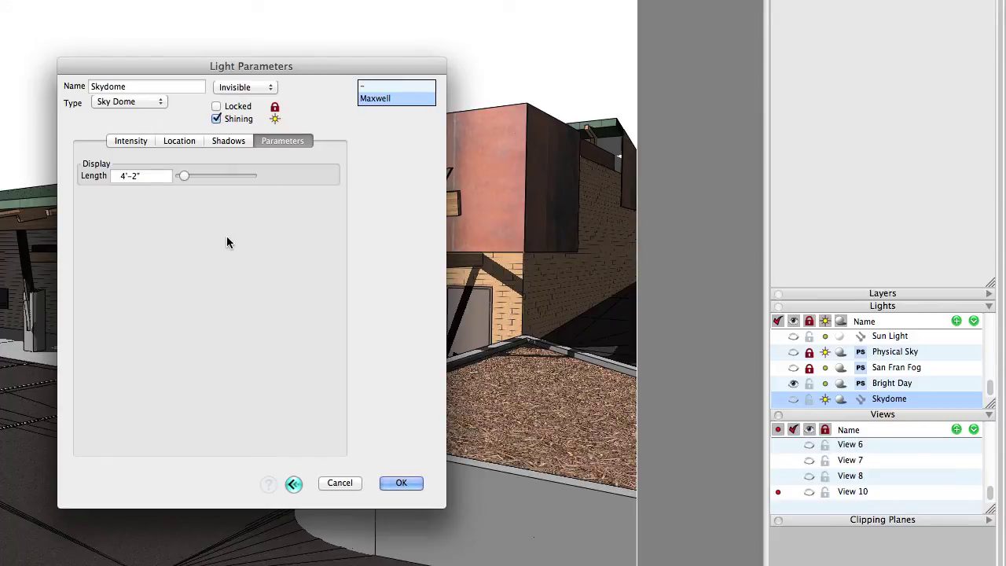
click(402, 483)
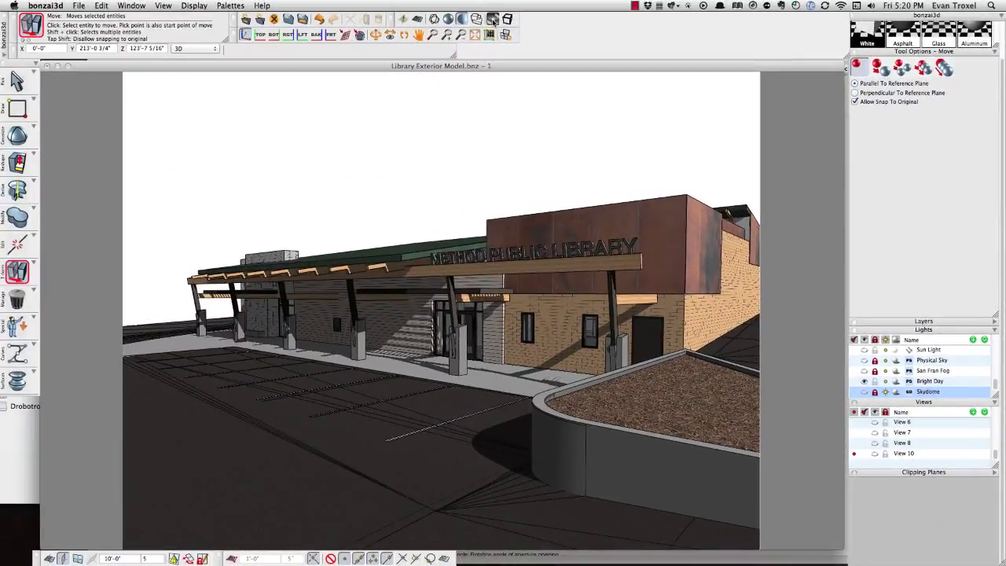
key(super+k)
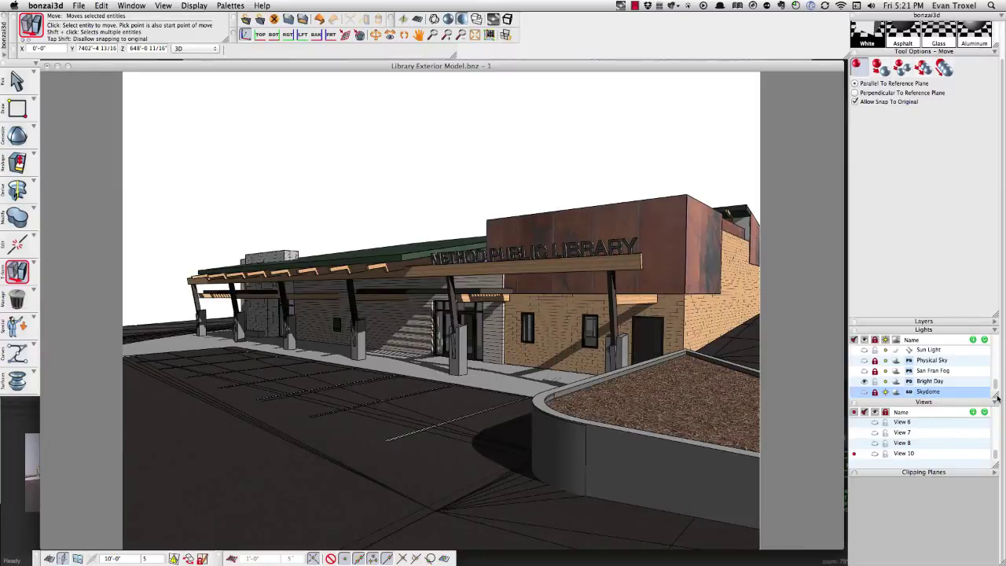
Step: Enlarge the lights list and switch on Bright Day before making San Fran Fog the shining sky light
drag(996, 398, 995, 442)
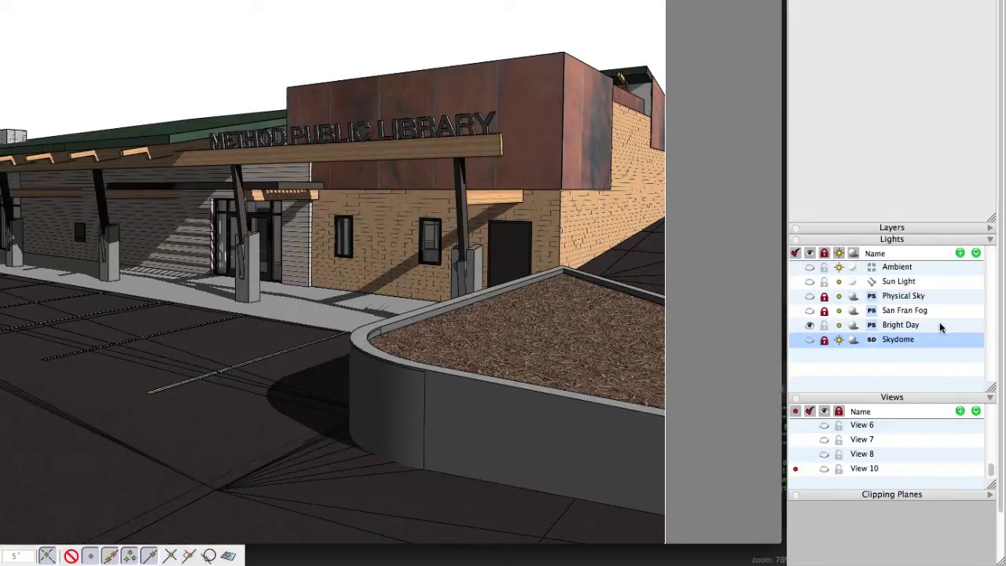
click(838, 325)
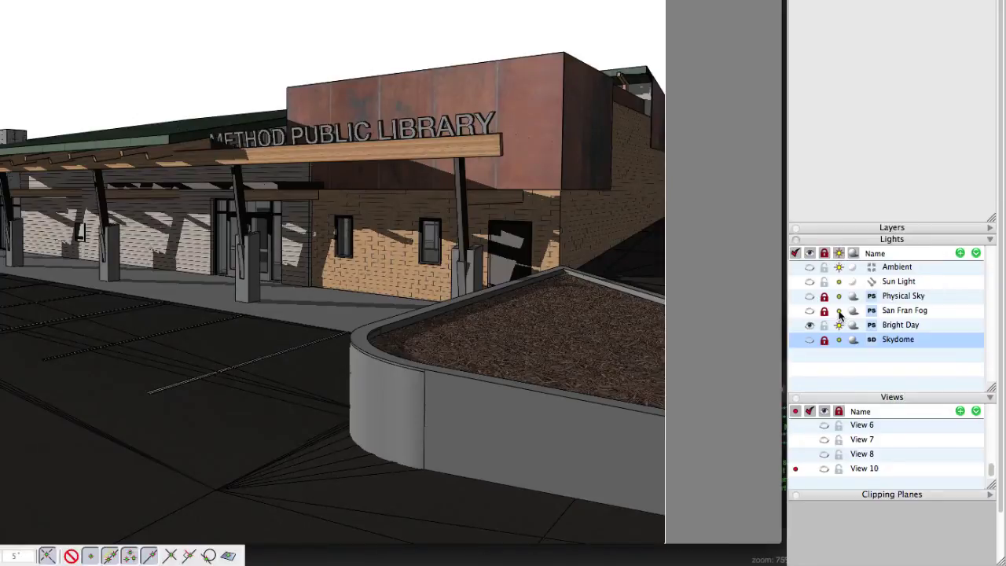
click(839, 311)
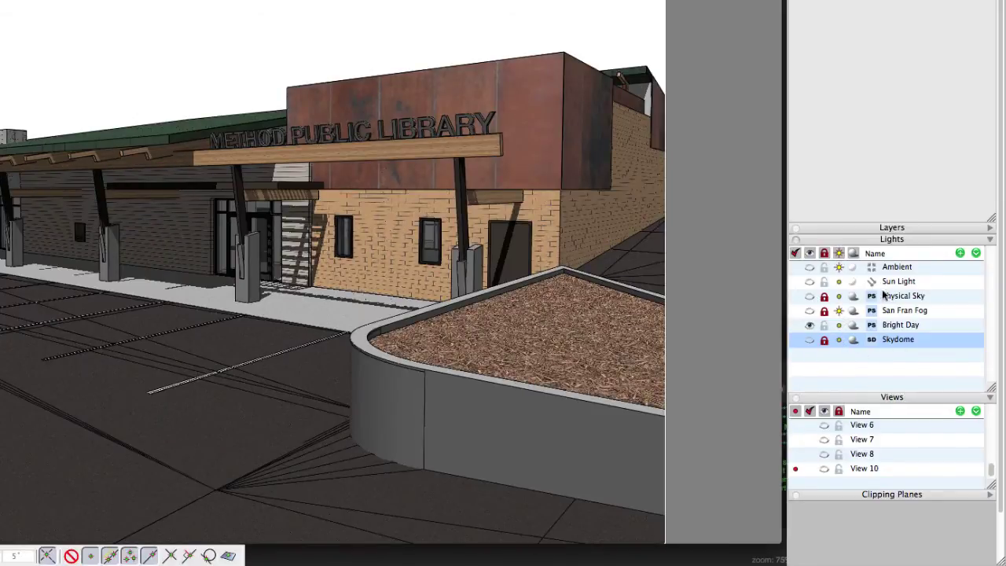
Step: Create a new light below Skydome and set its type to IBL
click(839, 297)
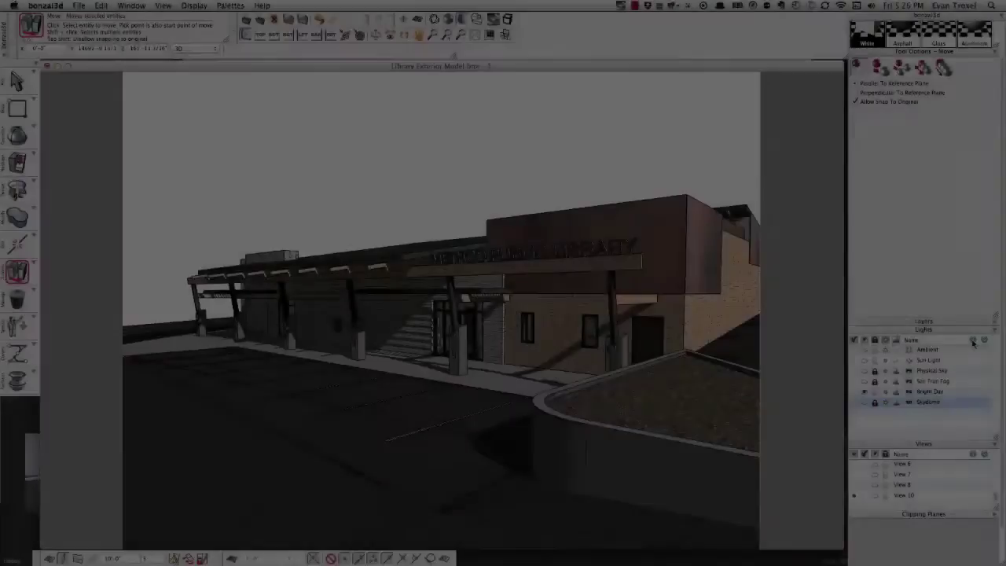
click(973, 341)
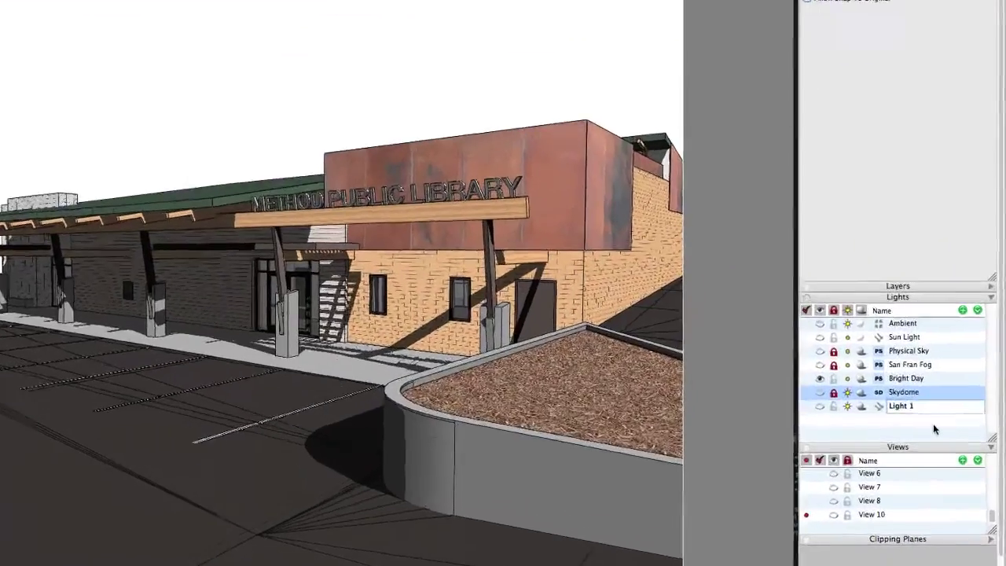
click(932, 424)
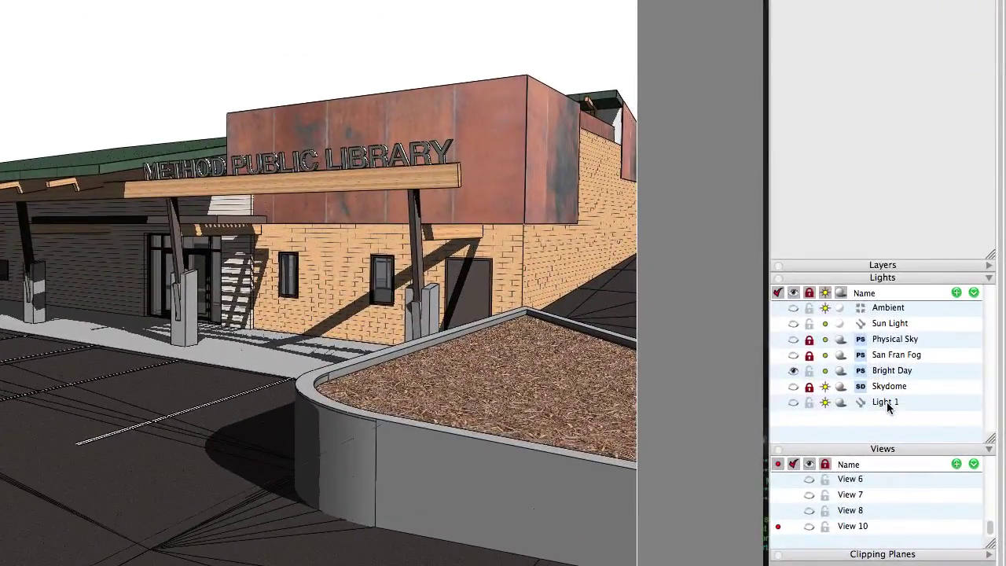
double_click(886, 403)
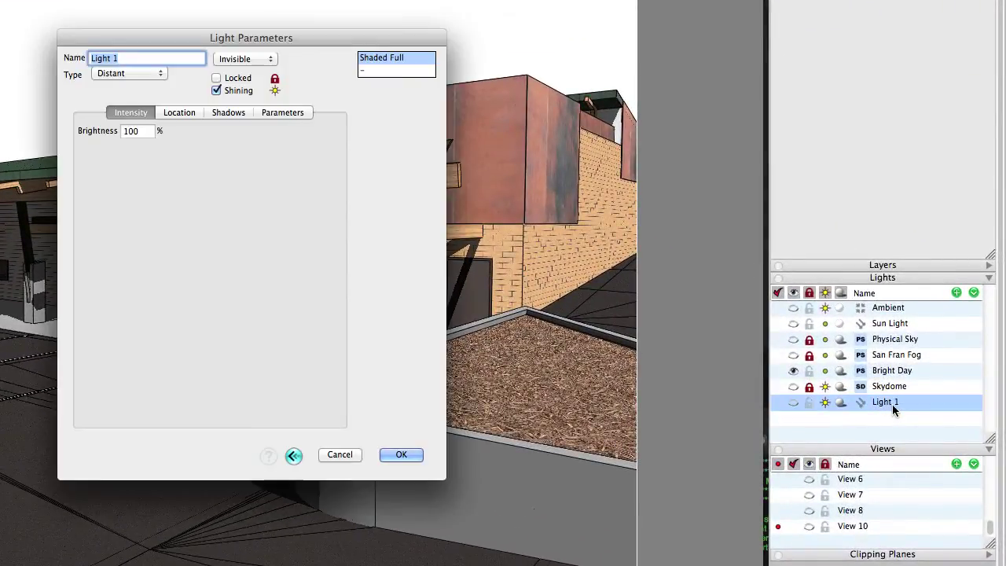
click(128, 75)
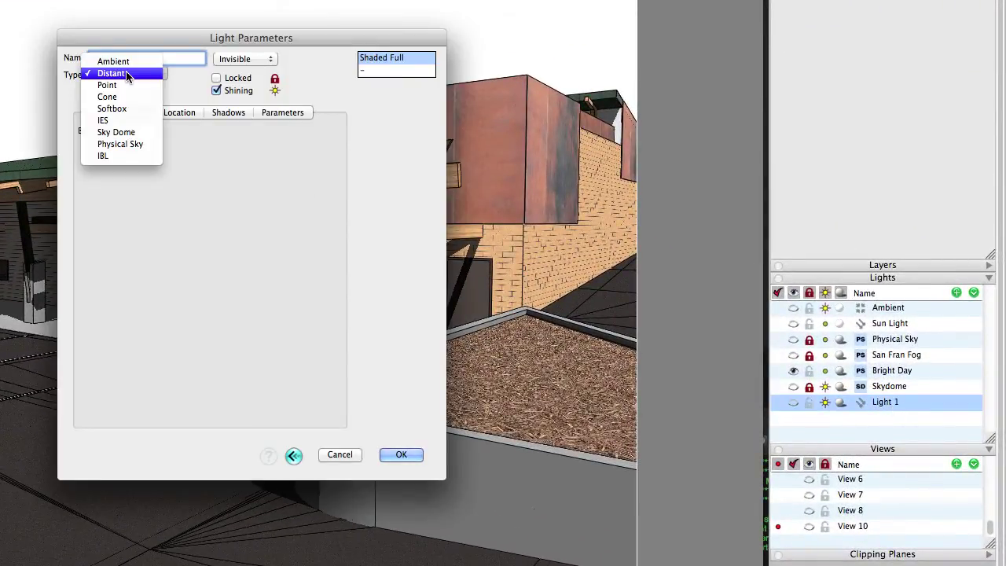
click(130, 157)
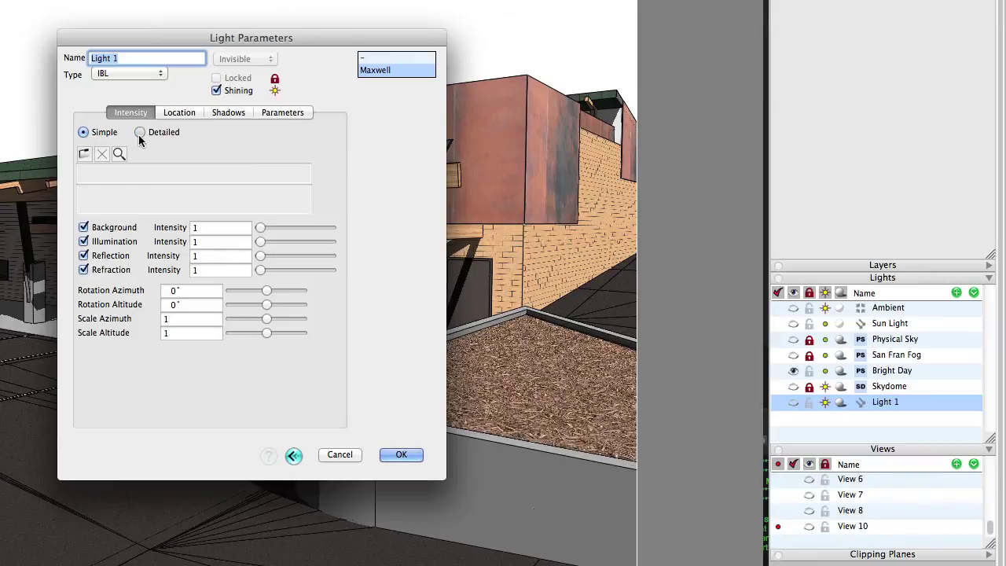
Step: Review the detailed IBL settings for background, illumination, reflection and refraction, and return to the Simple mode
click(139, 132)
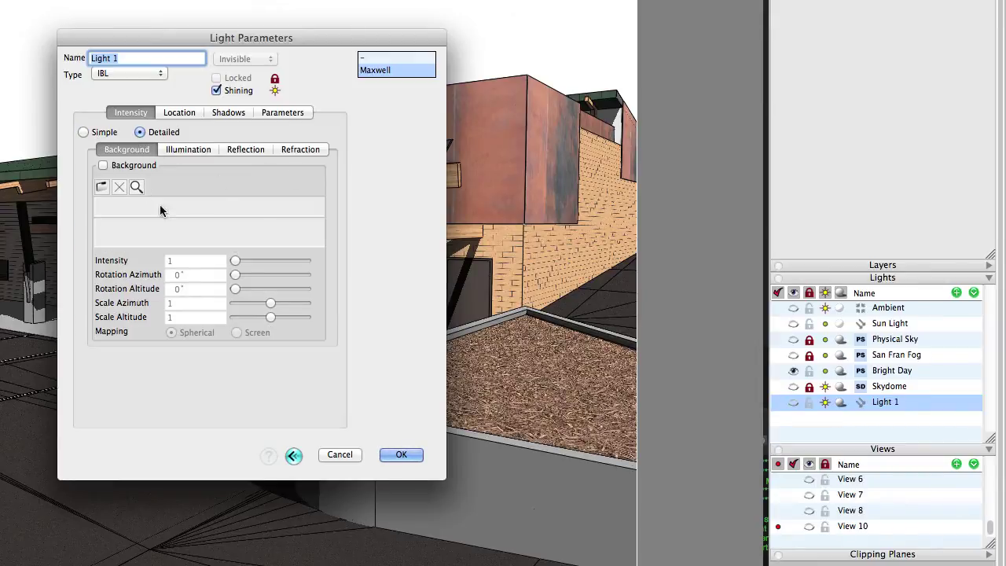
click(184, 150)
click(244, 150)
click(301, 152)
click(136, 150)
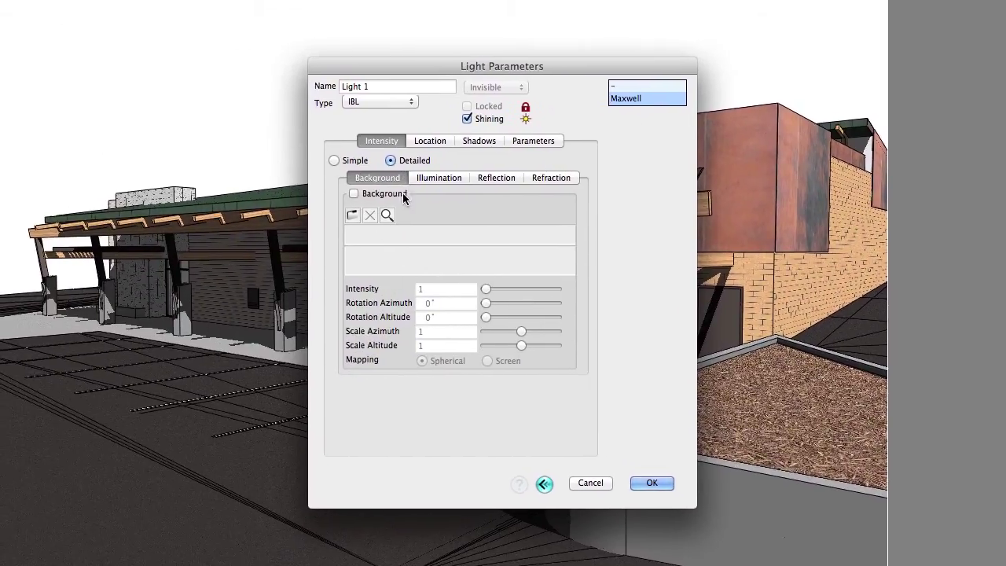
click(238, 155)
click(495, 178)
click(548, 179)
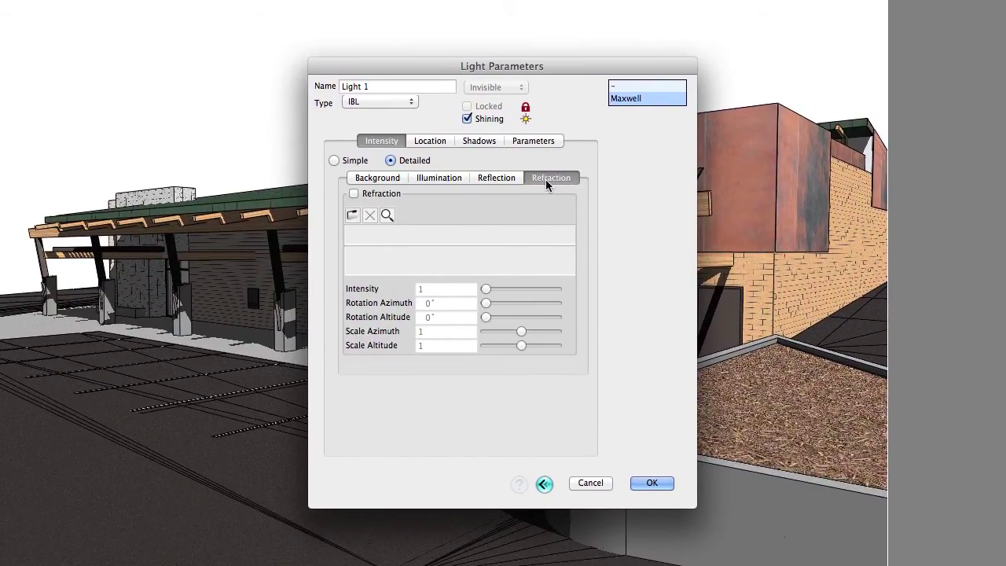
click(496, 178)
click(435, 176)
click(381, 178)
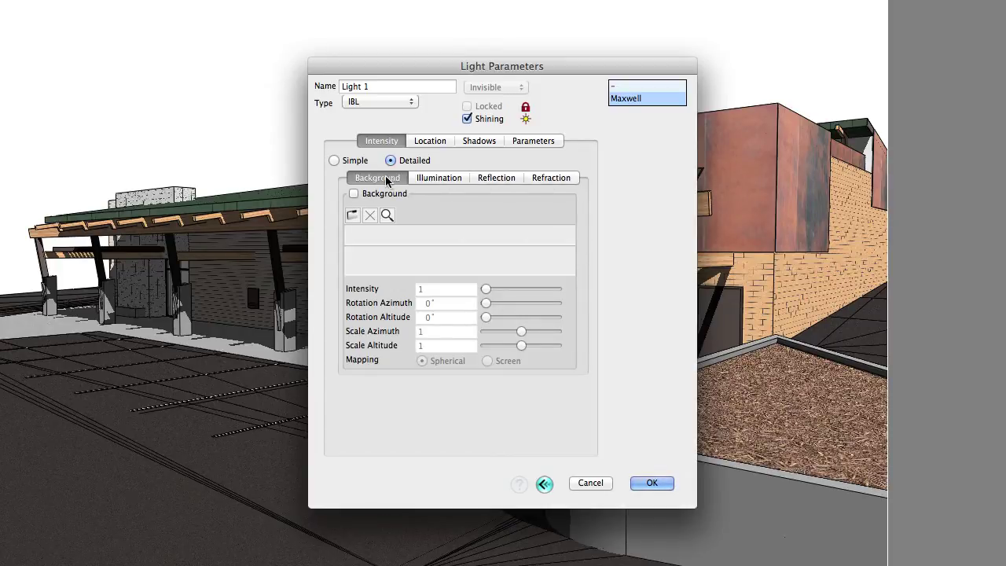
click(333, 160)
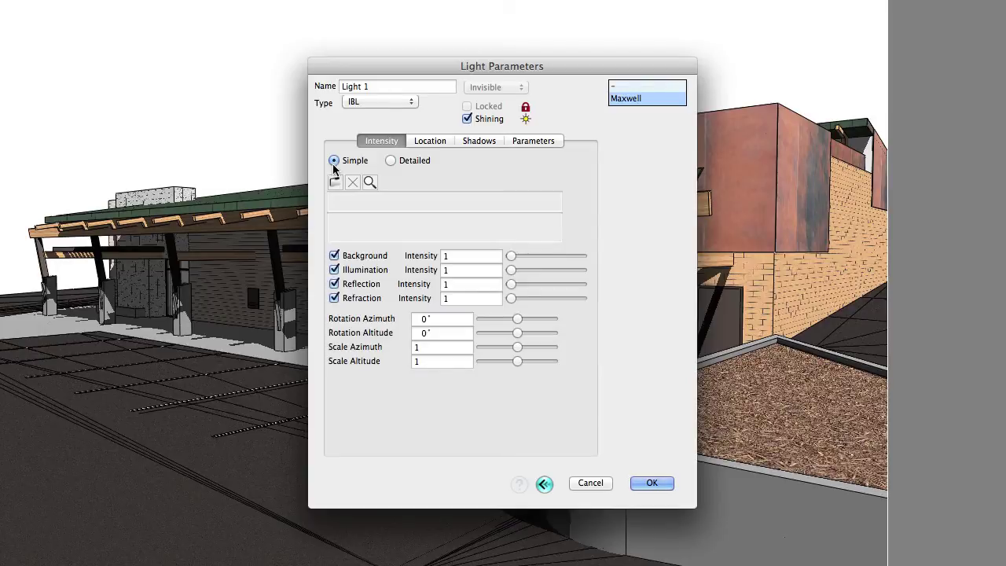
Step: Browse for the IBL light's background image in the Maxwell 2 application's hdri/dosch folder
click(336, 182)
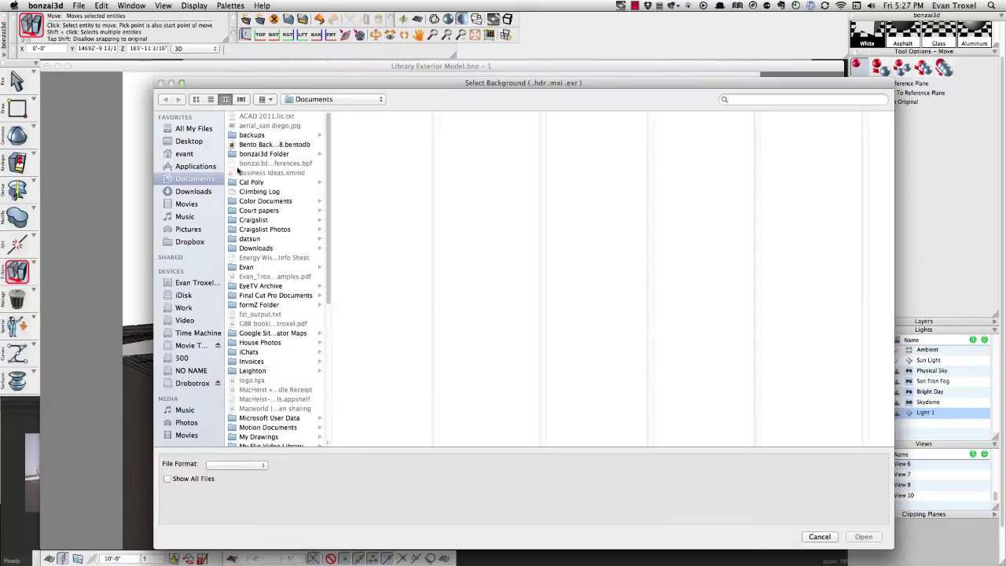
click(196, 166)
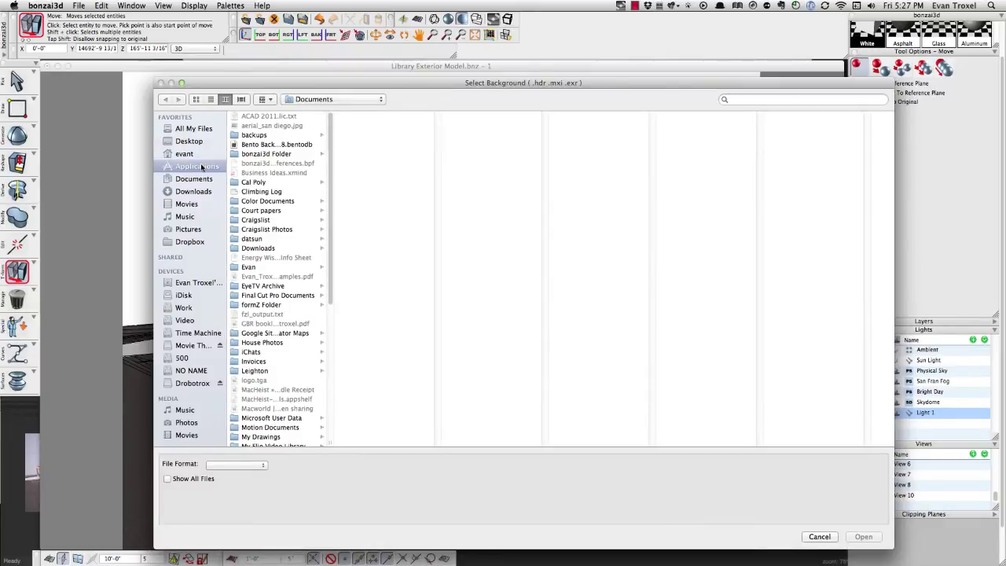
key(m)
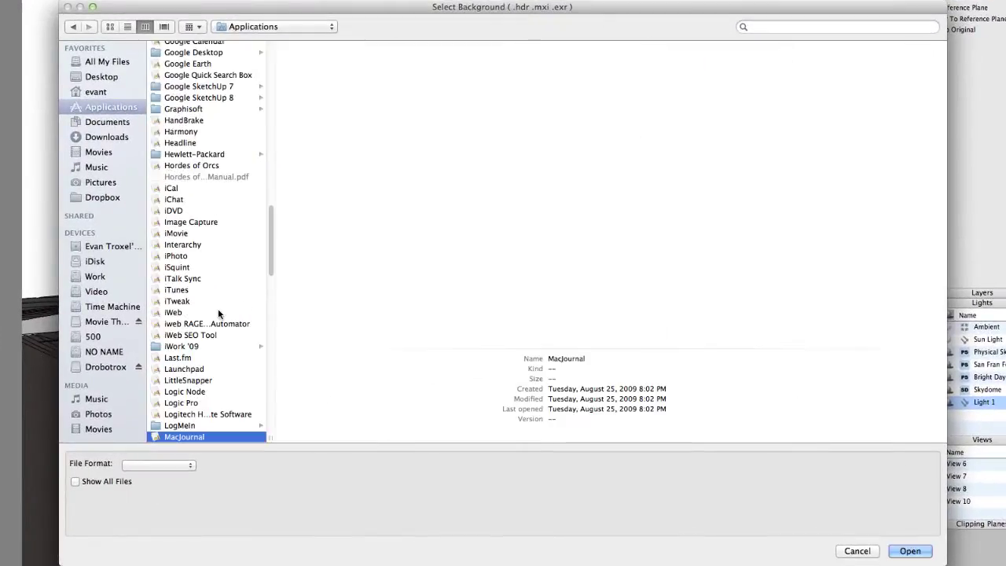
scroll(217, 313, down, 5)
scroll(218, 315, down, 1)
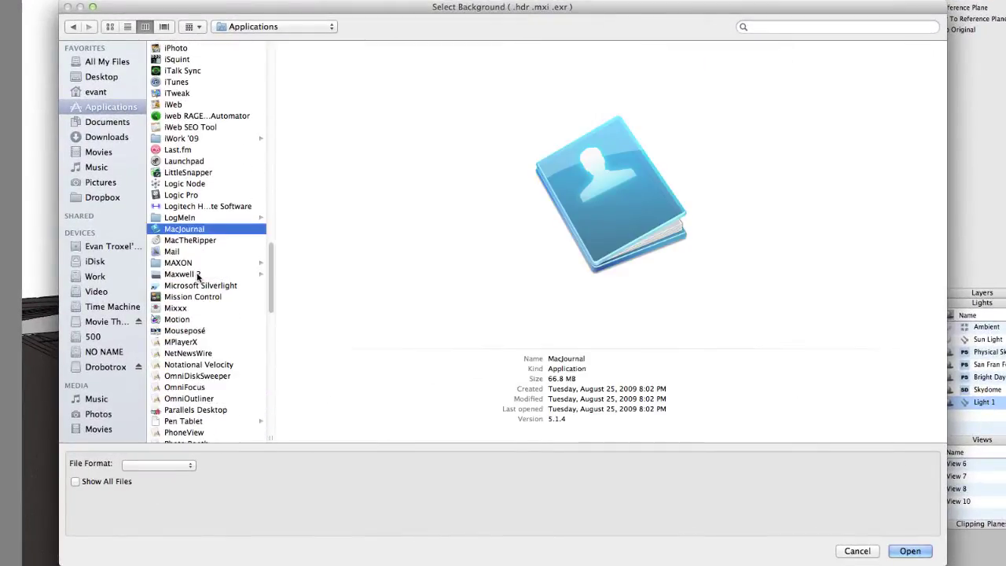
click(236, 274)
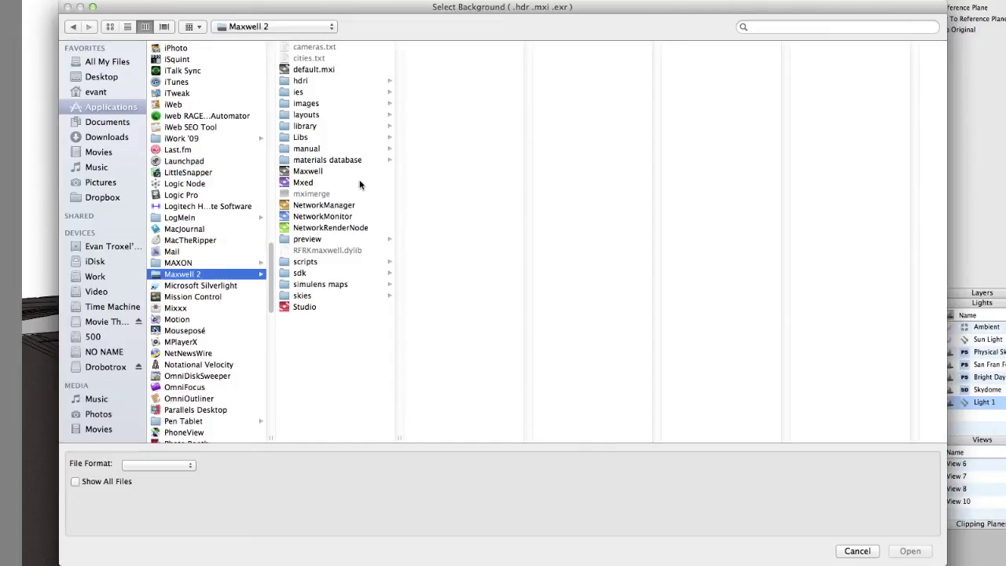
click(310, 82)
click(429, 47)
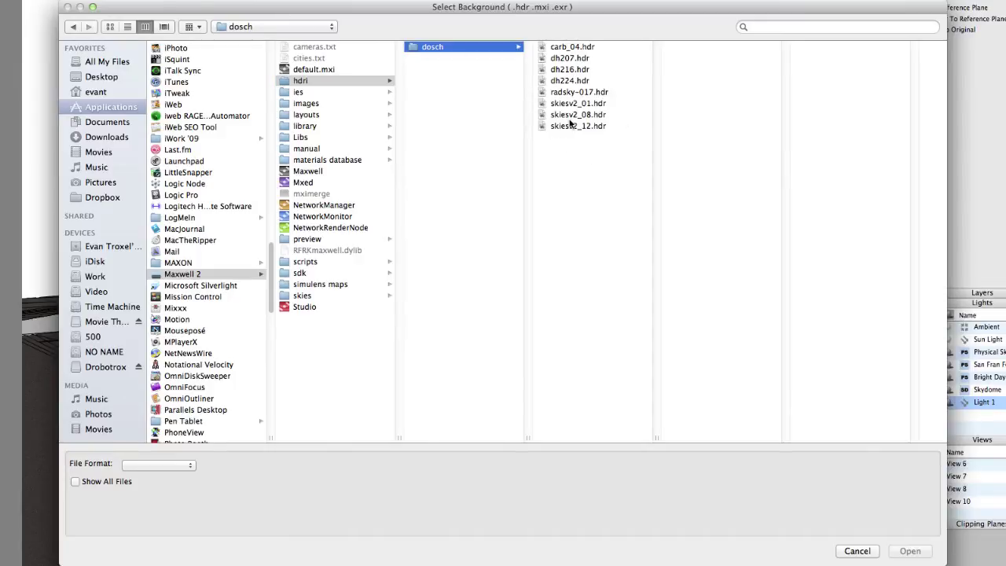
Step: Preview the sky HDR images, load radsky-017.hdr into Light 1 and apply its parameters
click(568, 93)
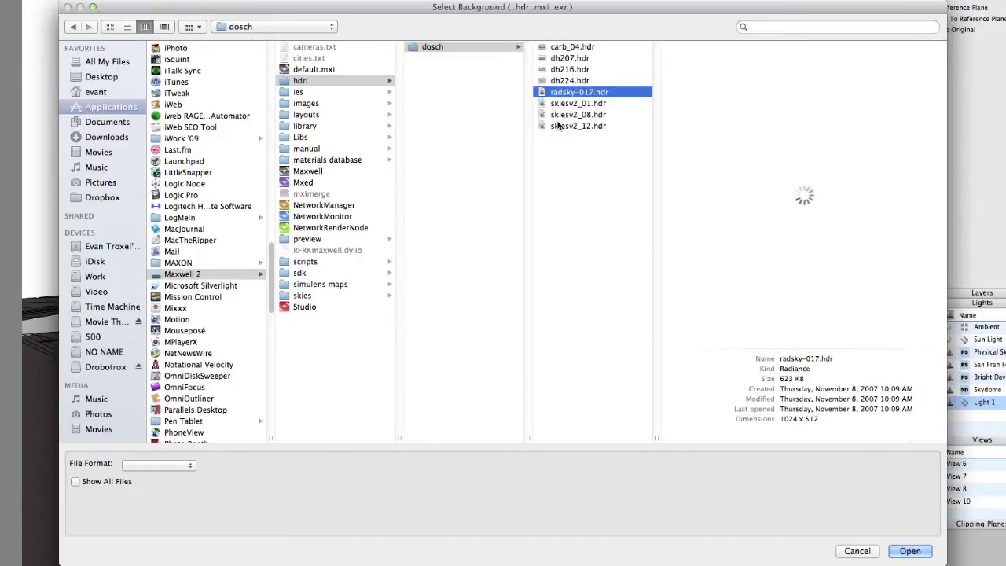
click(564, 103)
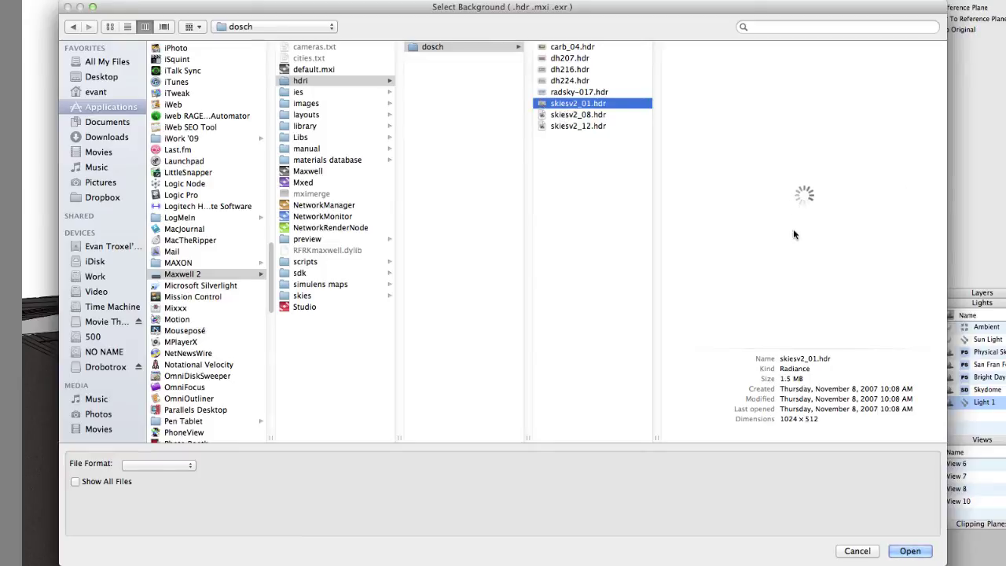
click(582, 92)
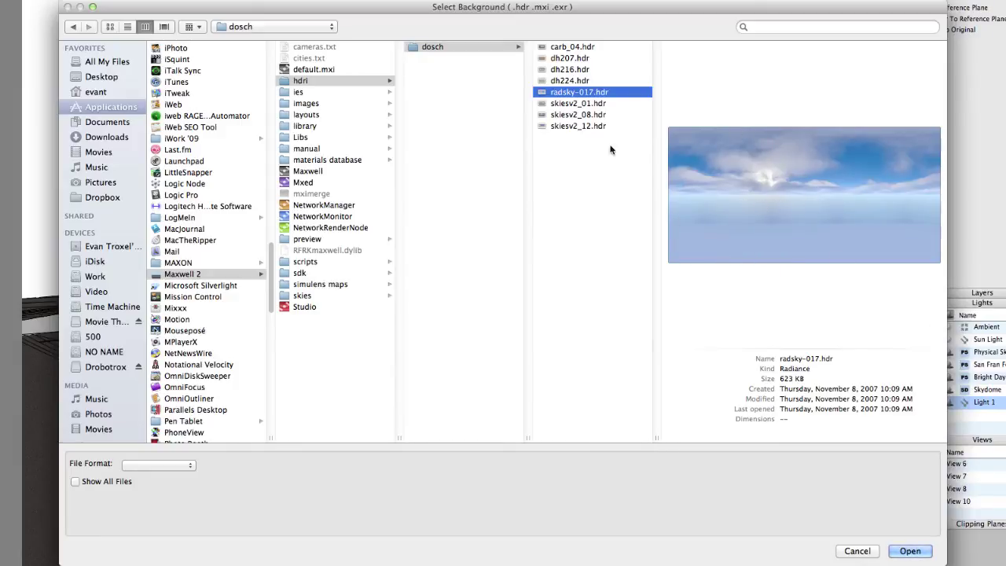
click(581, 103)
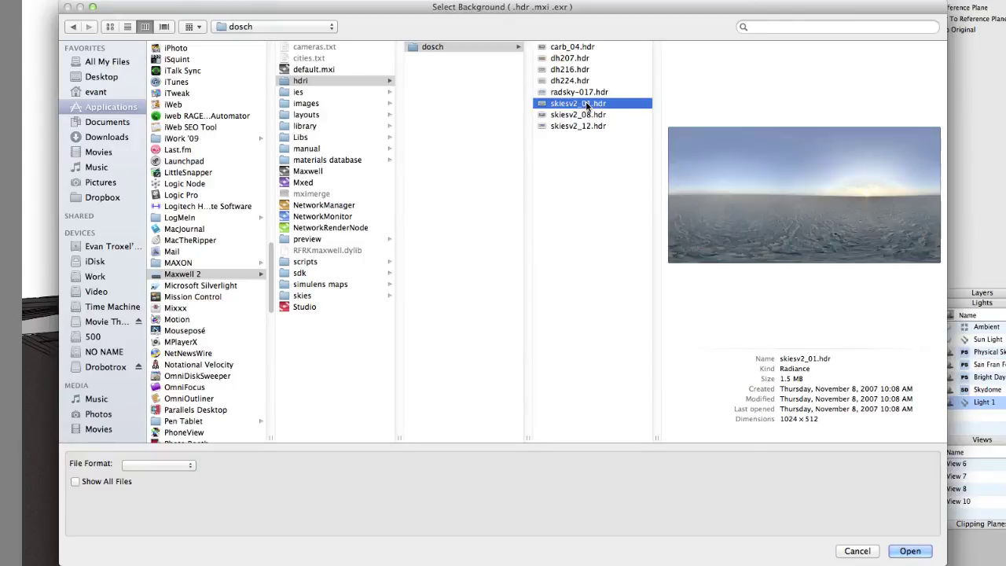
click(588, 115)
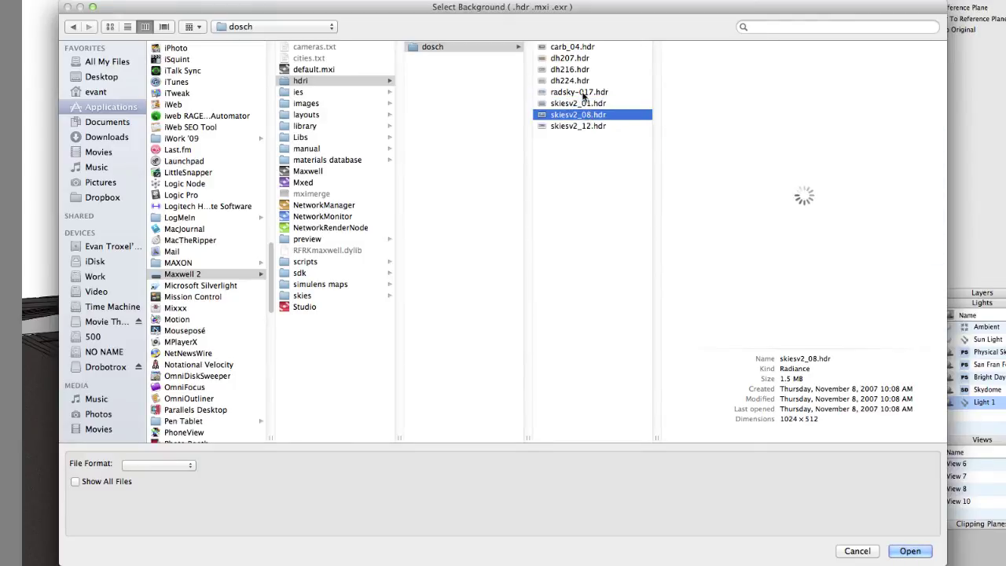
click(579, 93)
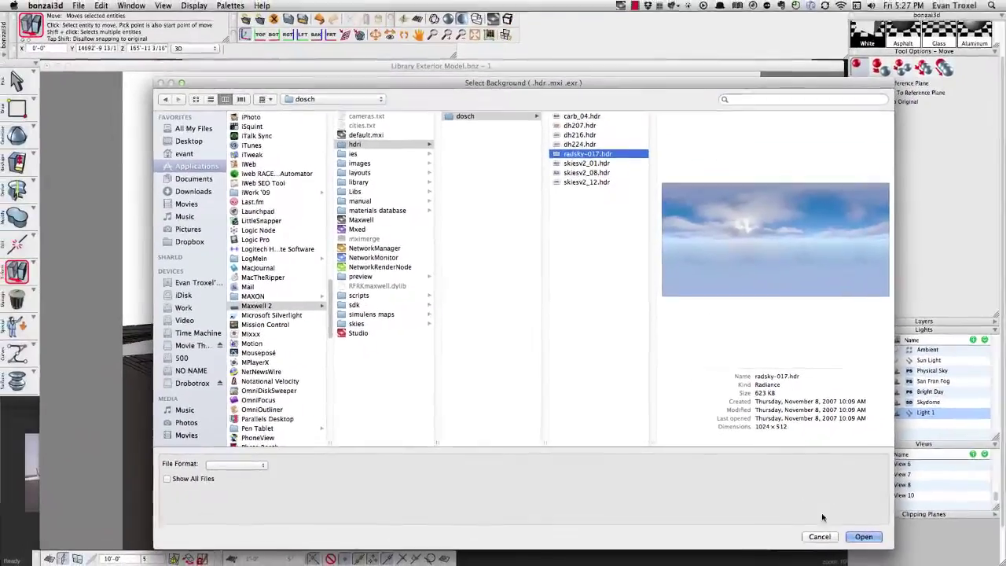
click(856, 536)
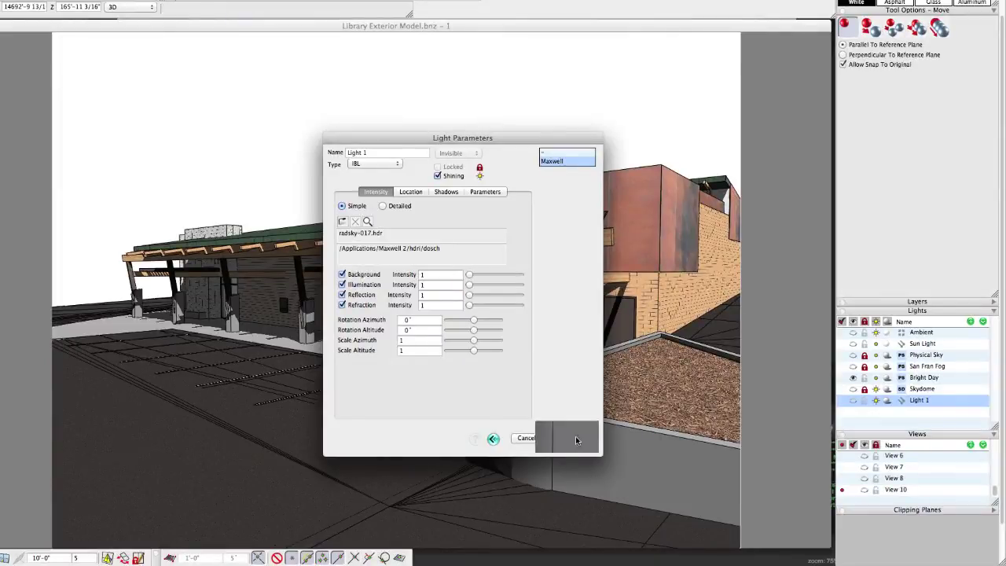
click(573, 437)
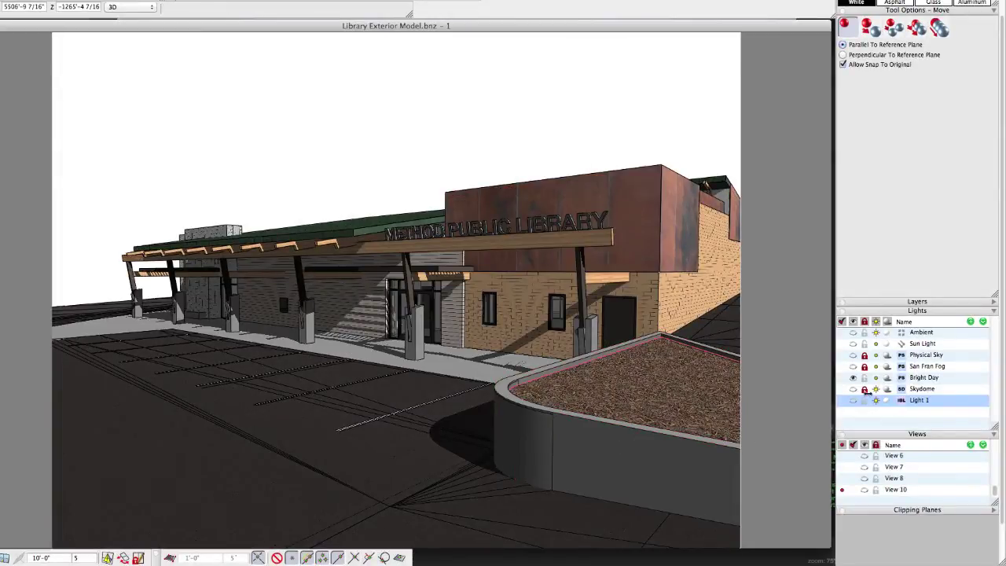
Step: Stop the Skydome light from shining and set Light 1's illumination intensity to 3
click(876, 390)
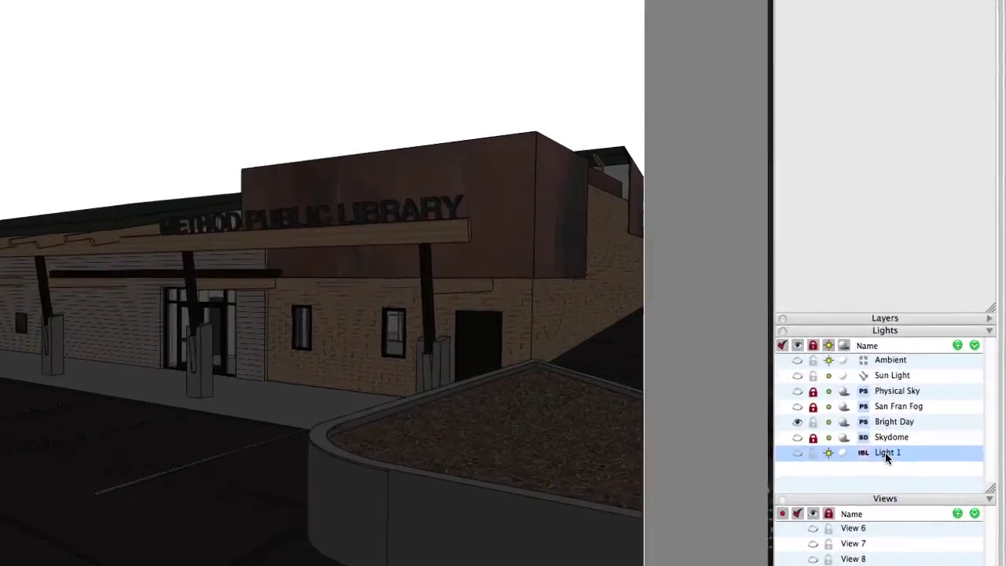
double_click(884, 413)
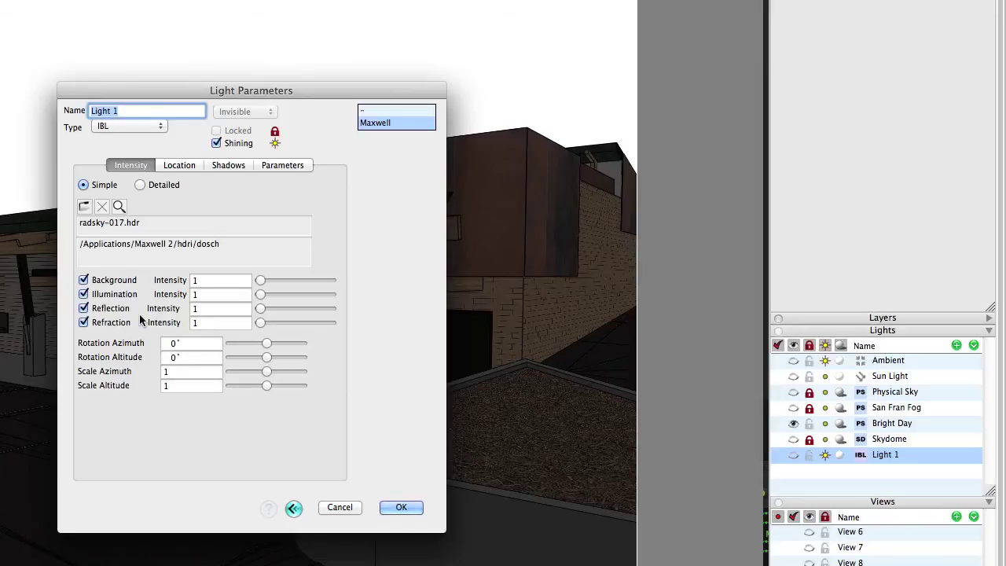
click(218, 295)
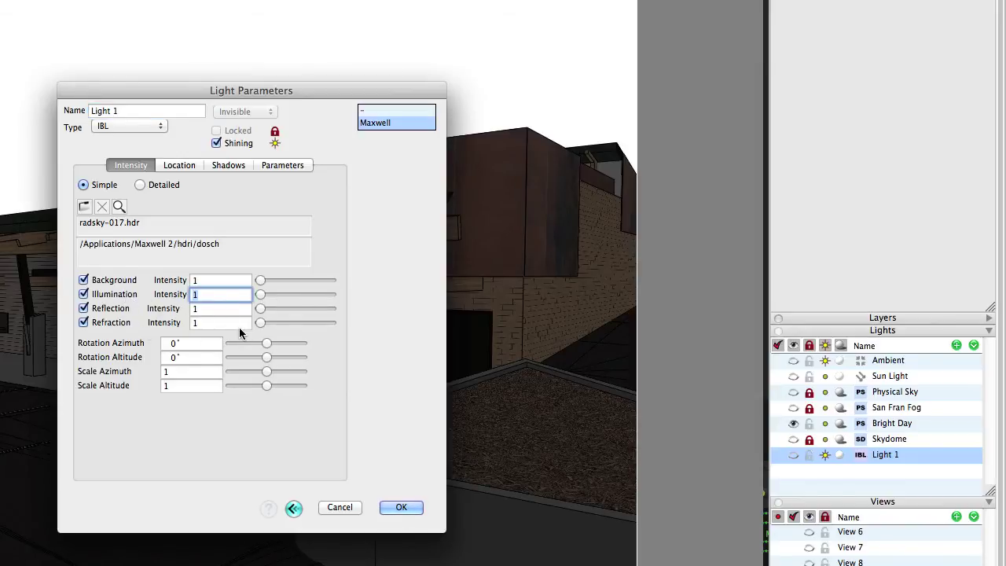
text(3)
click(220, 281)
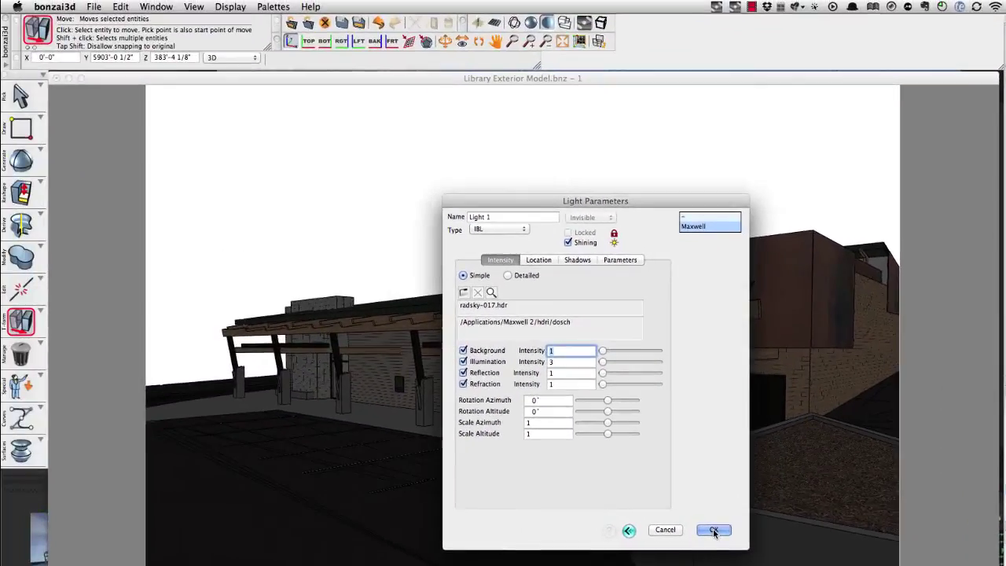
click(713, 531)
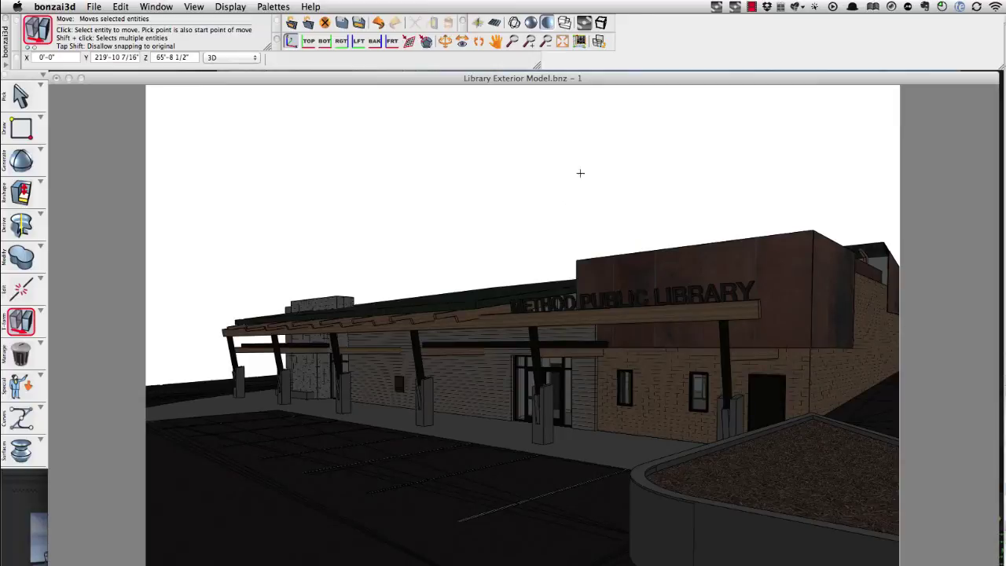
Step: Render the view with Maxwell, raising the ISO to 1008 and lowering the shutter value
click(584, 23)
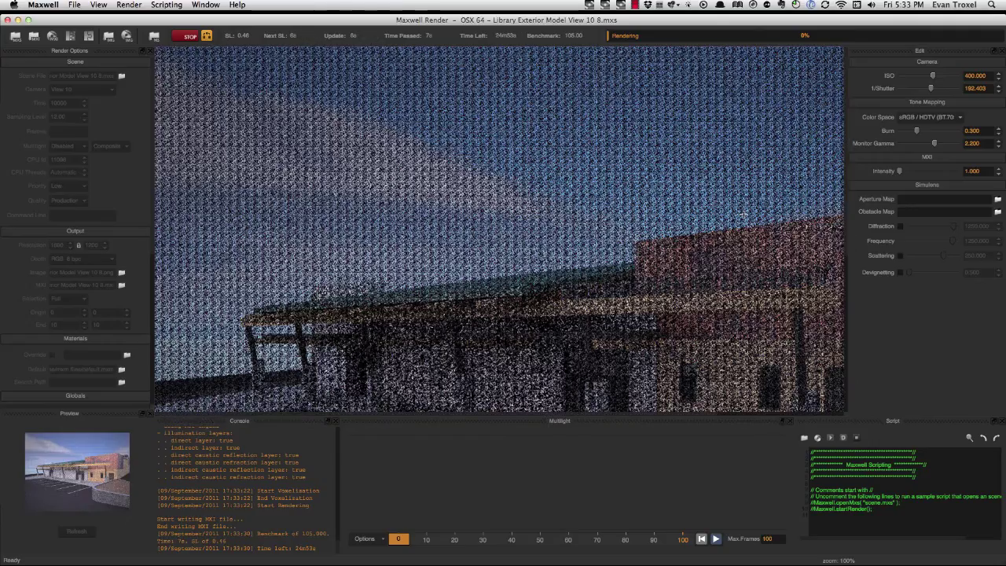
scroll(491, 199, down, 3)
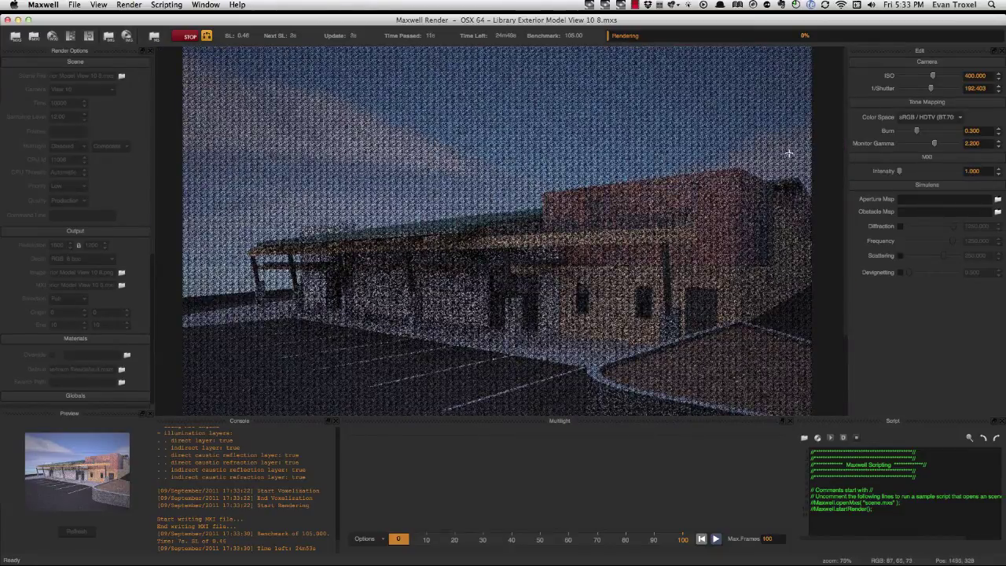
drag(932, 75, 938, 79)
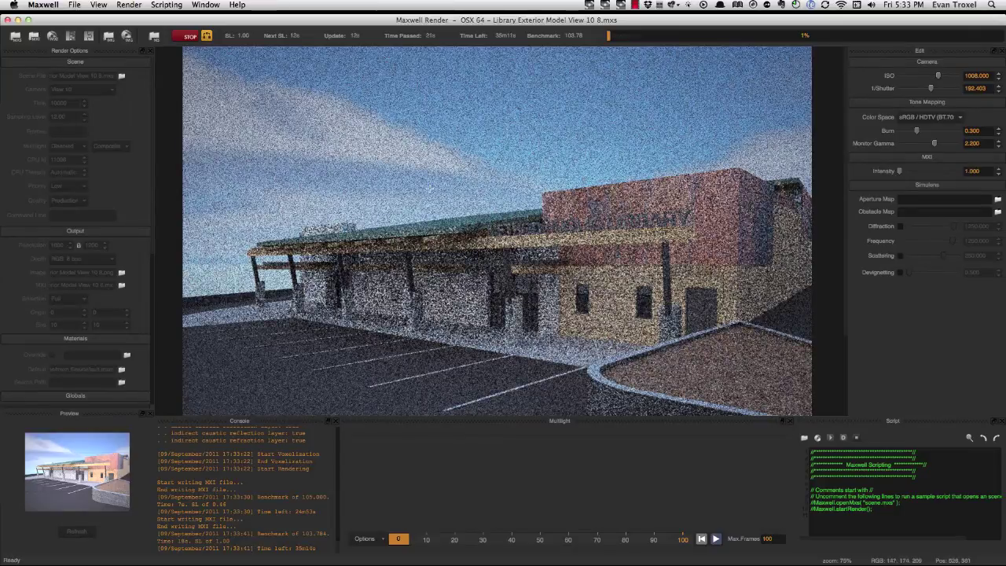
scroll(431, 181, up, 1)
scroll(550, 165, down, 1)
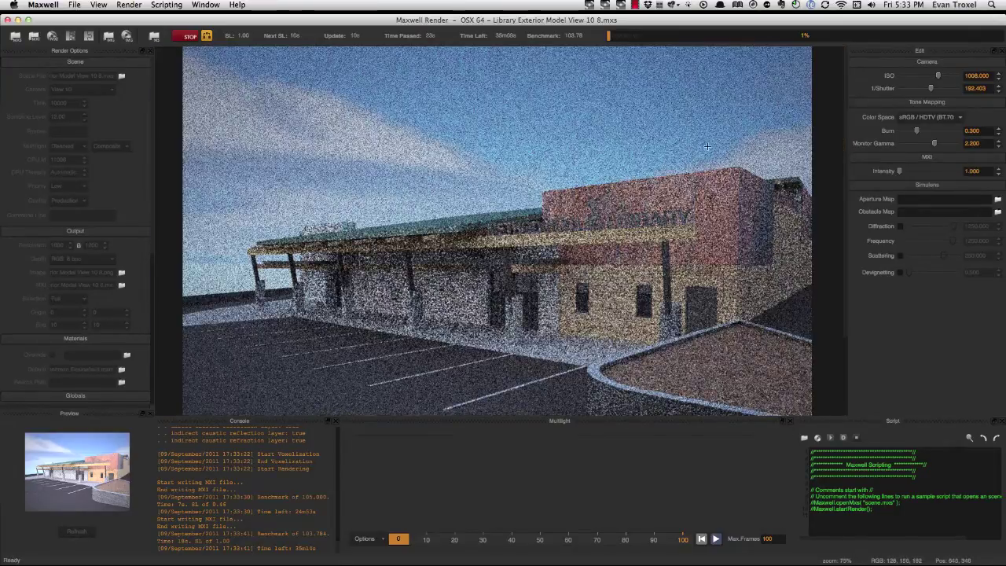
drag(932, 88, 914, 91)
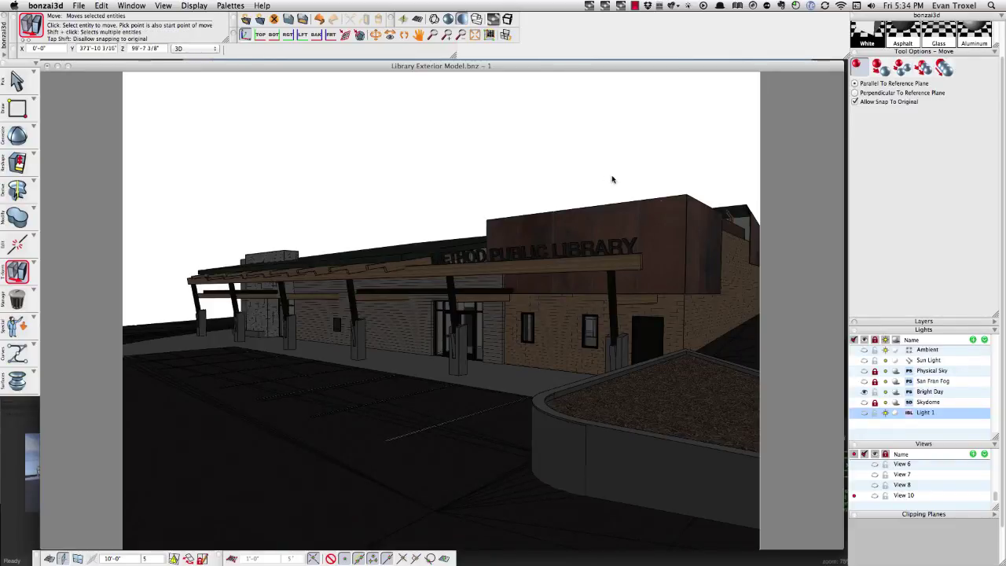
Step: Make the Bright Day light shine and limit Light 1 to background and reflection, turning off its illumination and refraction
click(886, 392)
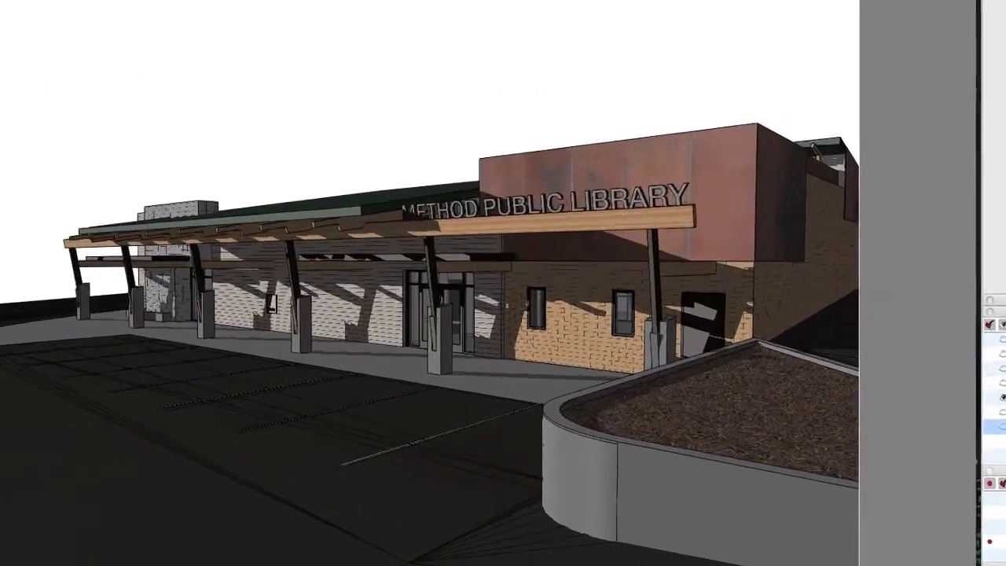
double_click(923, 412)
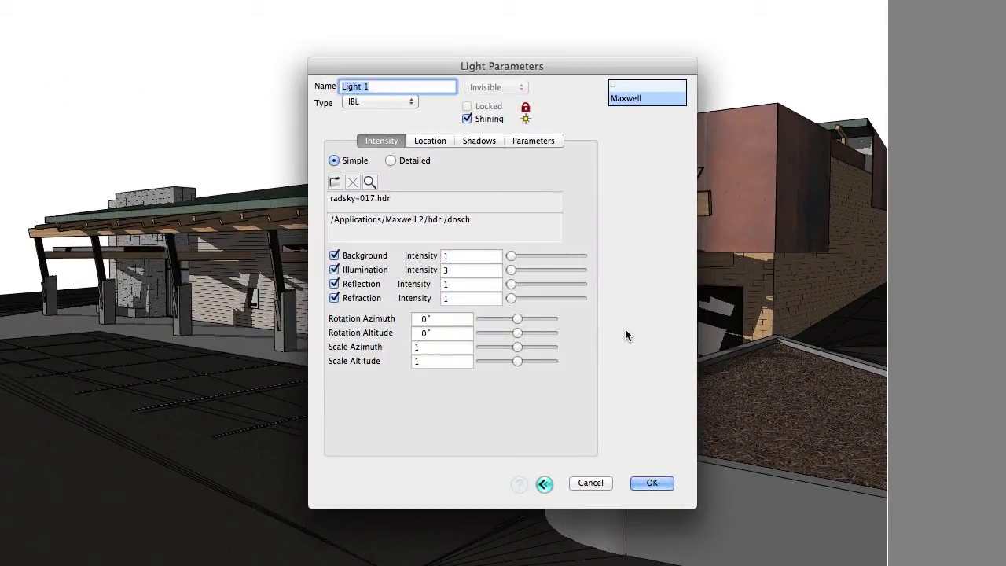
click(334, 297)
click(334, 283)
click(334, 269)
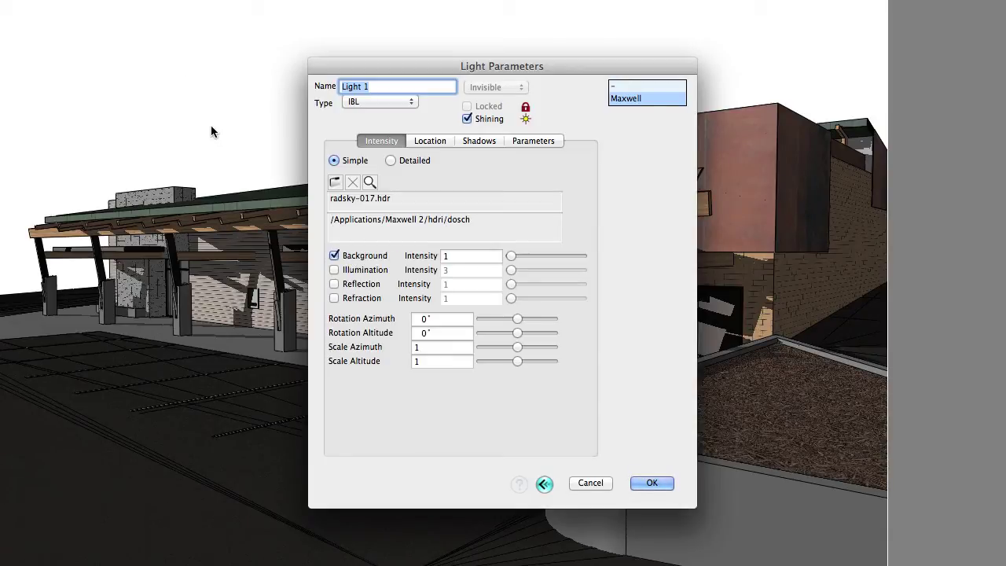
click(334, 283)
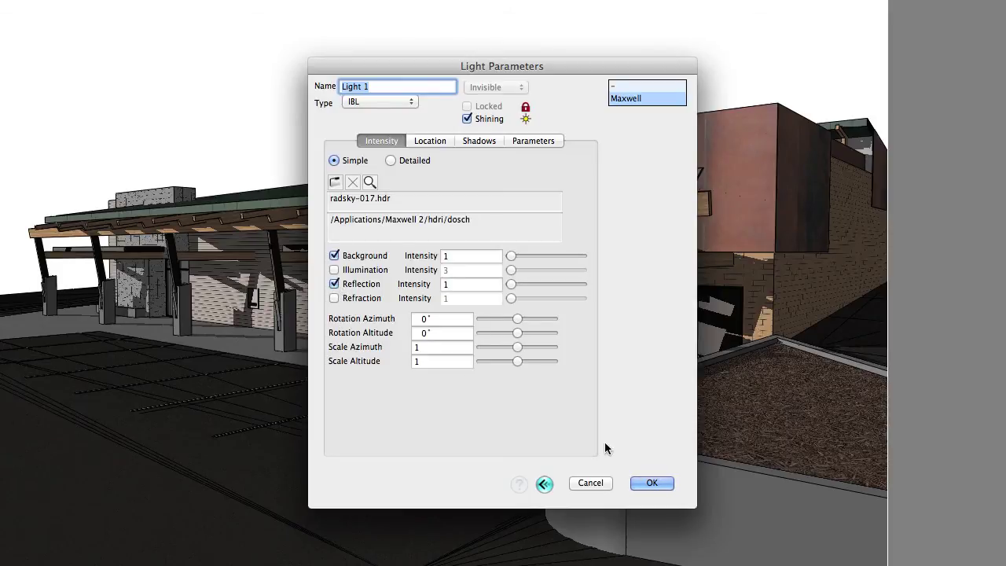
click(652, 482)
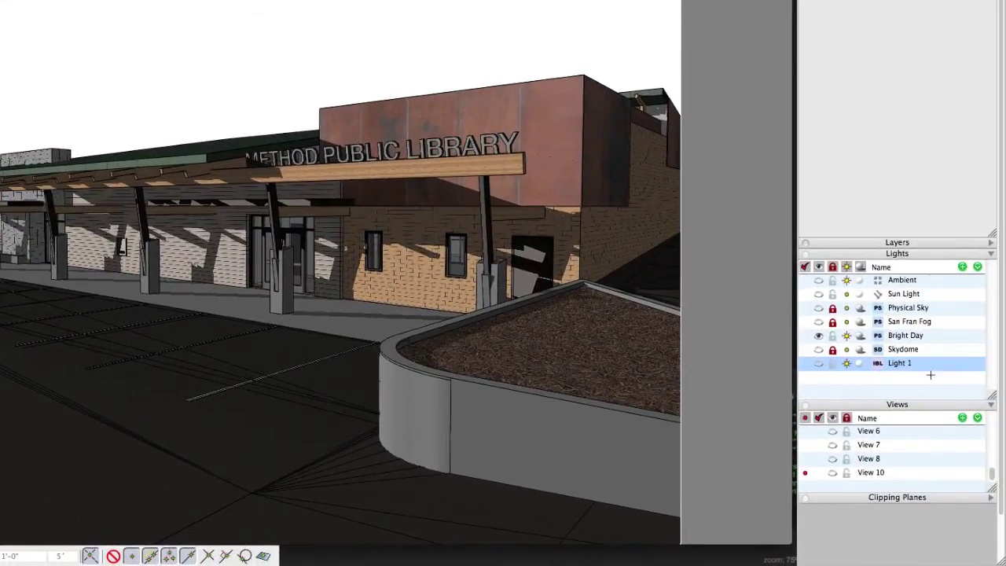
Step: Toggle the Skydome light's shining state and render View 10 with Maxwell, inspecting the whole image
click(846, 350)
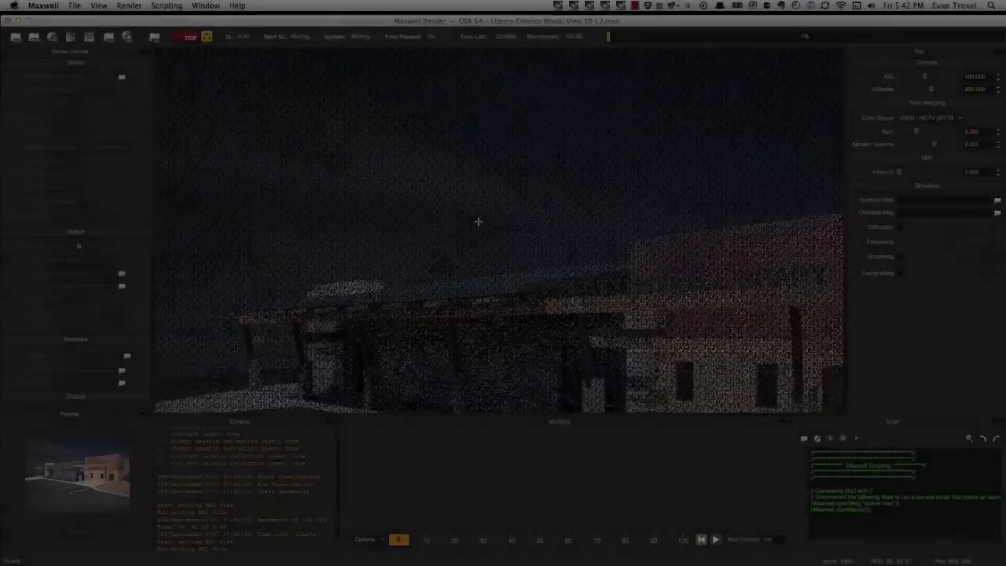
scroll(475, 242, up, 1)
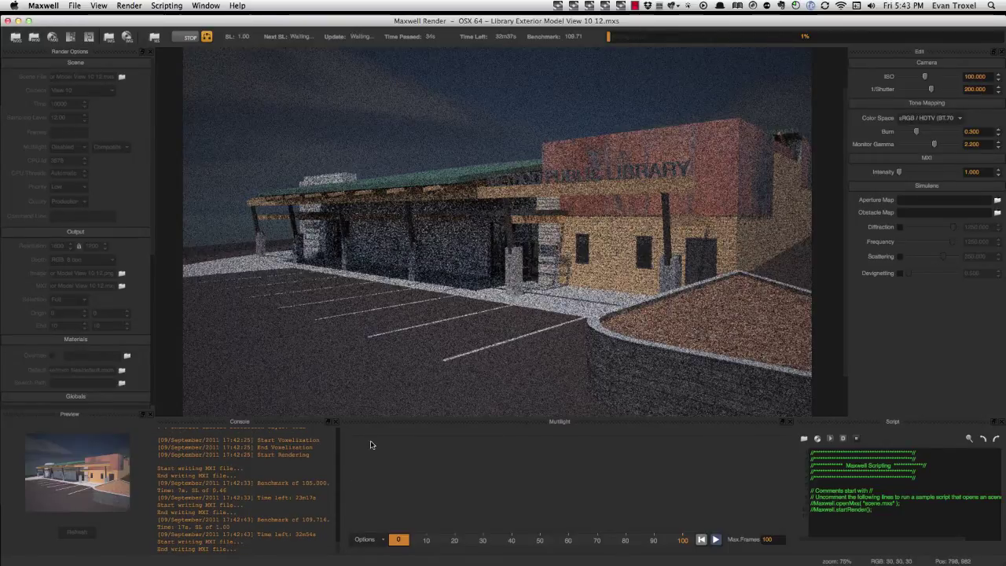
Step: Switch back to bonzai3d and enable reflection for Light 1 alongside its background image, applying the light parameters
key(super+Tab)
key(super+Tab)
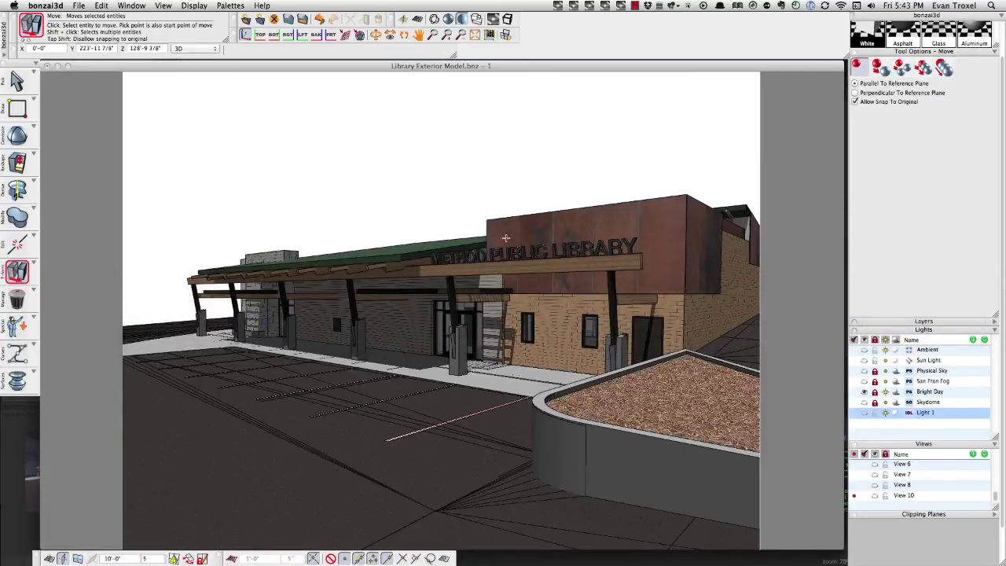
double_click(931, 413)
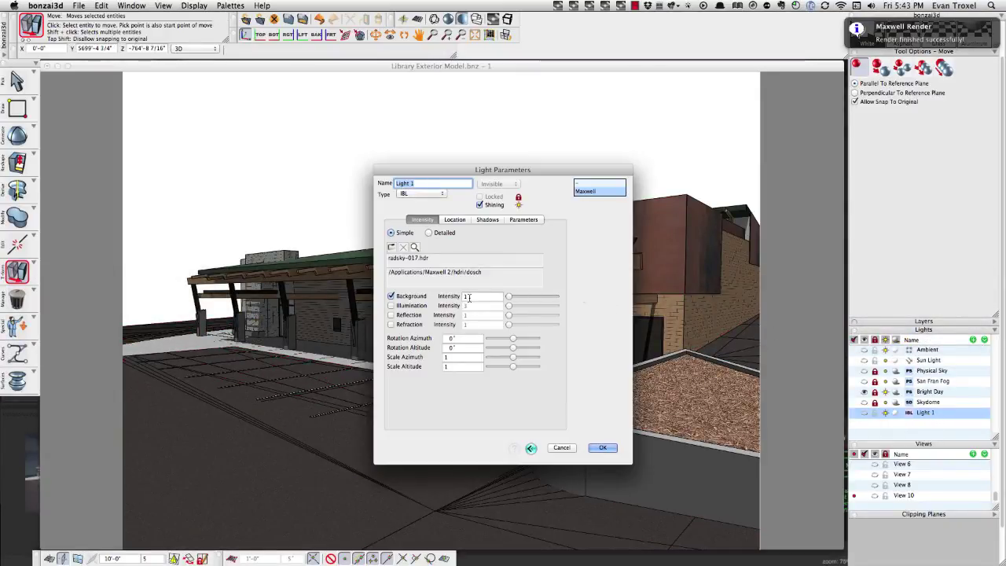
drag(469, 297, 456, 298)
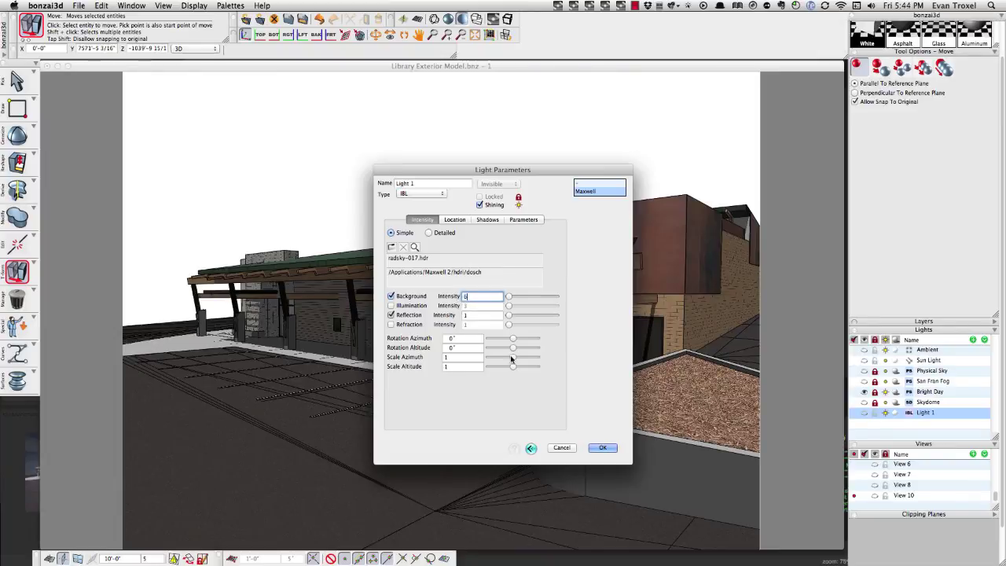
click(602, 447)
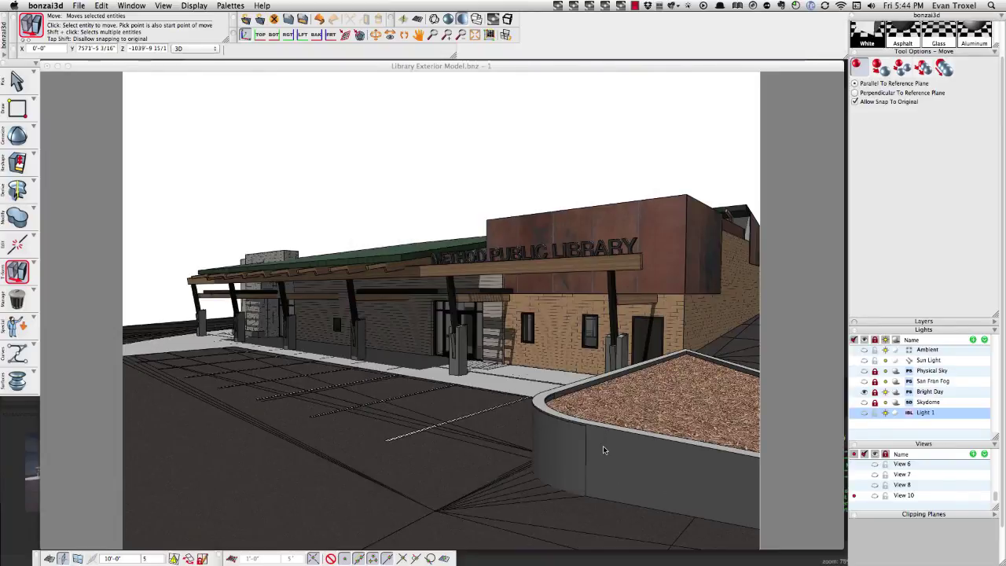